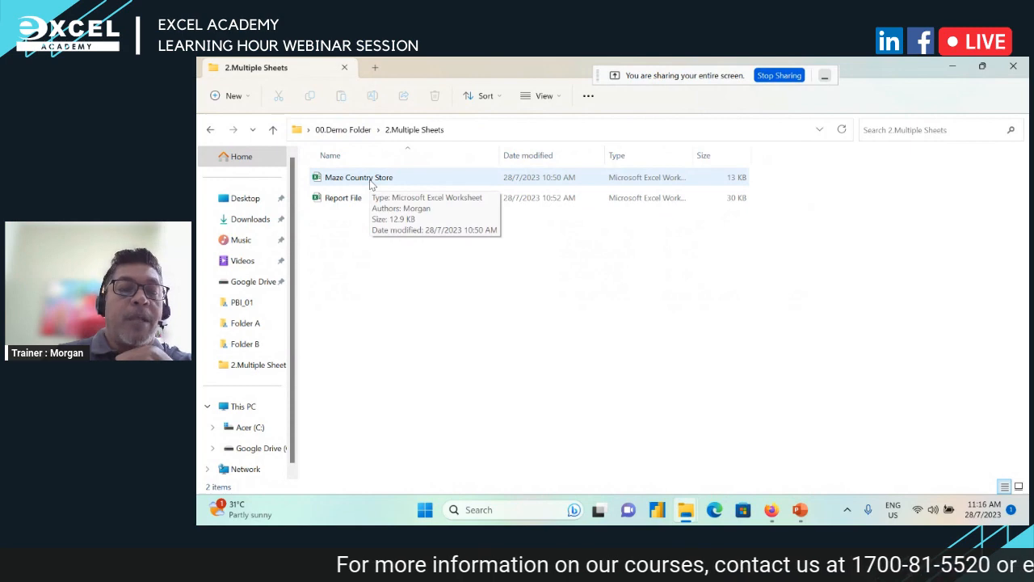
# Open the Maze Country Store workbook and look through its monthly sheets from Jan to Jun.
pyautogui.click(372, 184)
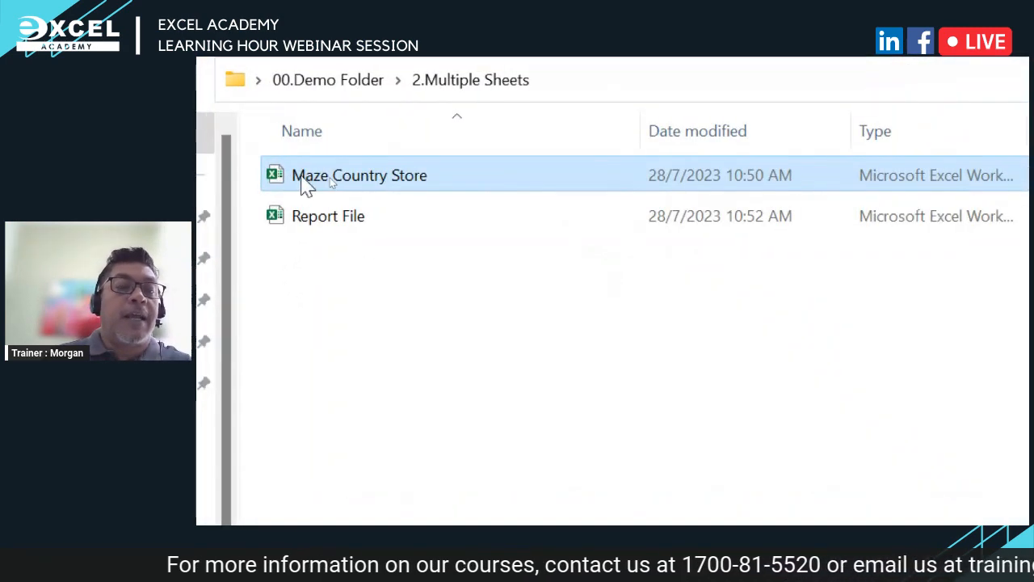
pyautogui.doubleClick(339, 184)
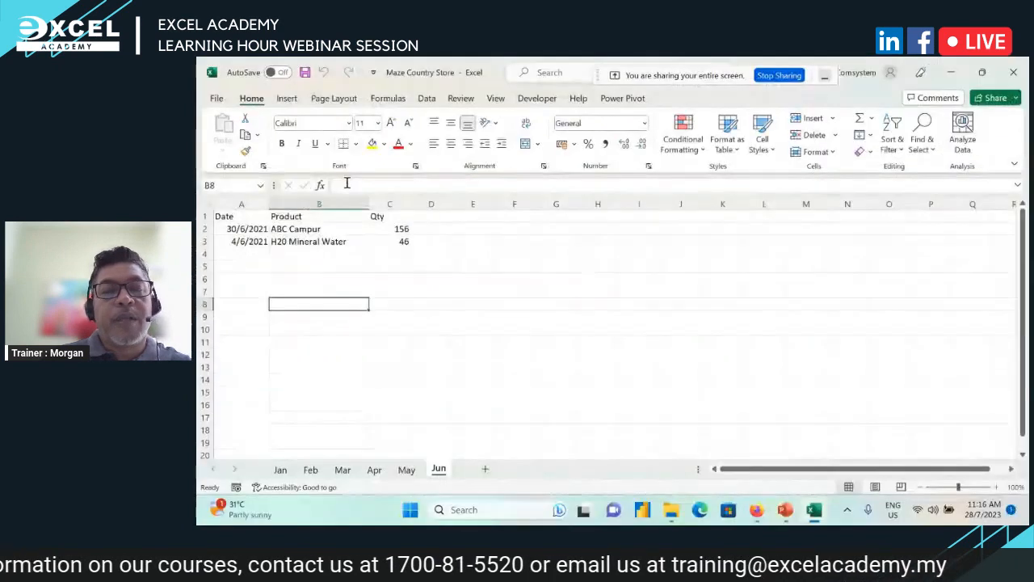
pyautogui.click(281, 470)
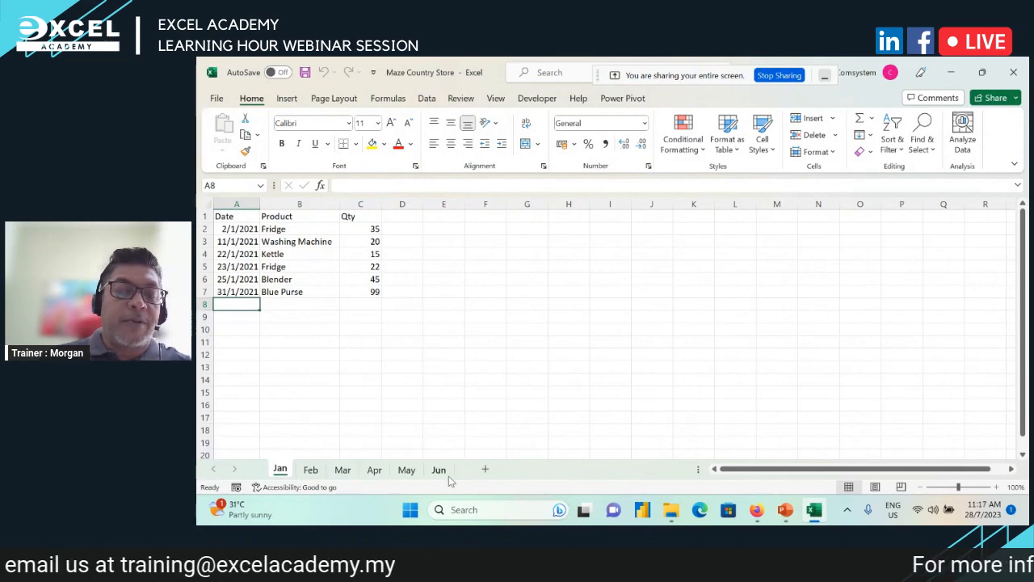
pyautogui.click(441, 471)
pyautogui.click(406, 471)
pyautogui.click(374, 471)
pyautogui.click(342, 471)
pyautogui.click(310, 470)
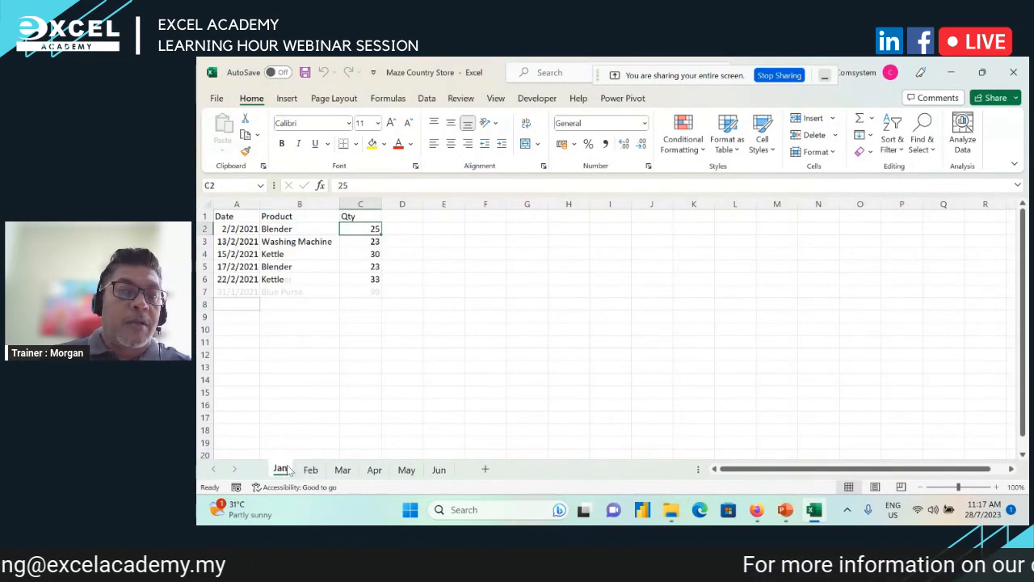
pyautogui.click(280, 469)
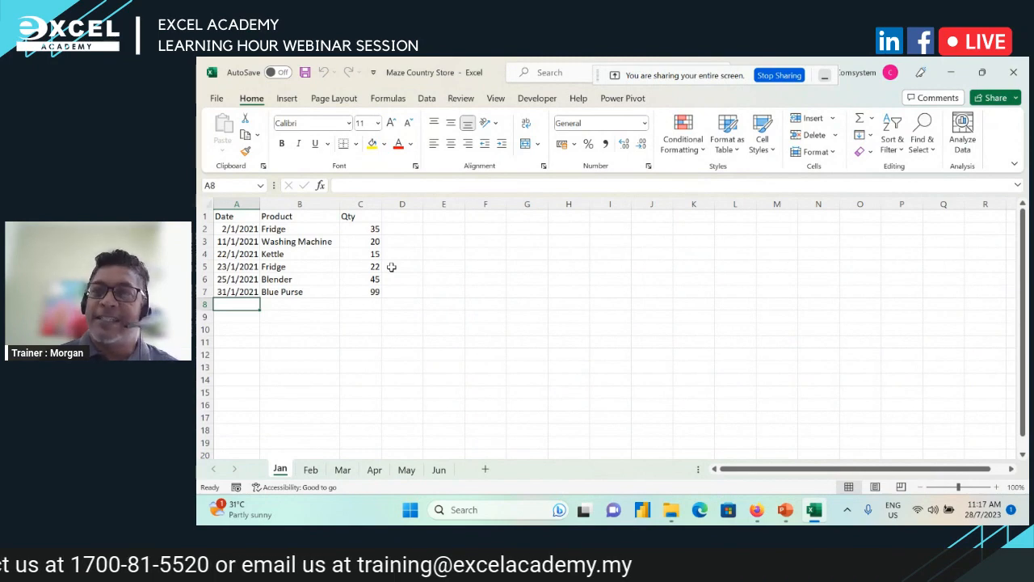
# Open the Report File workbook from the 2.Multiple Sheets folder and view Sheet1 and Sheet2.
pyautogui.click(670, 509)
pyautogui.click(735, 451)
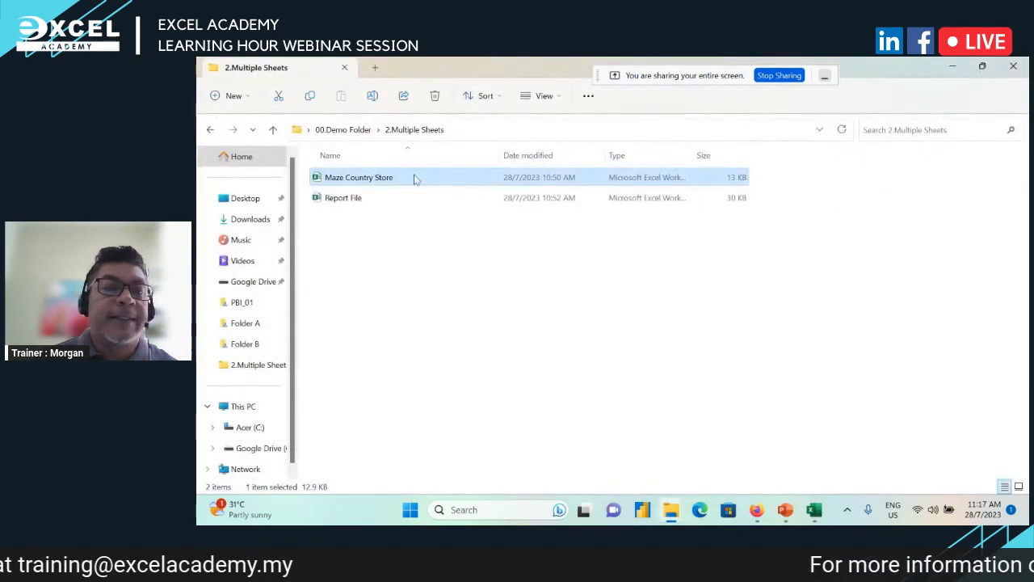
pyautogui.click(353, 199)
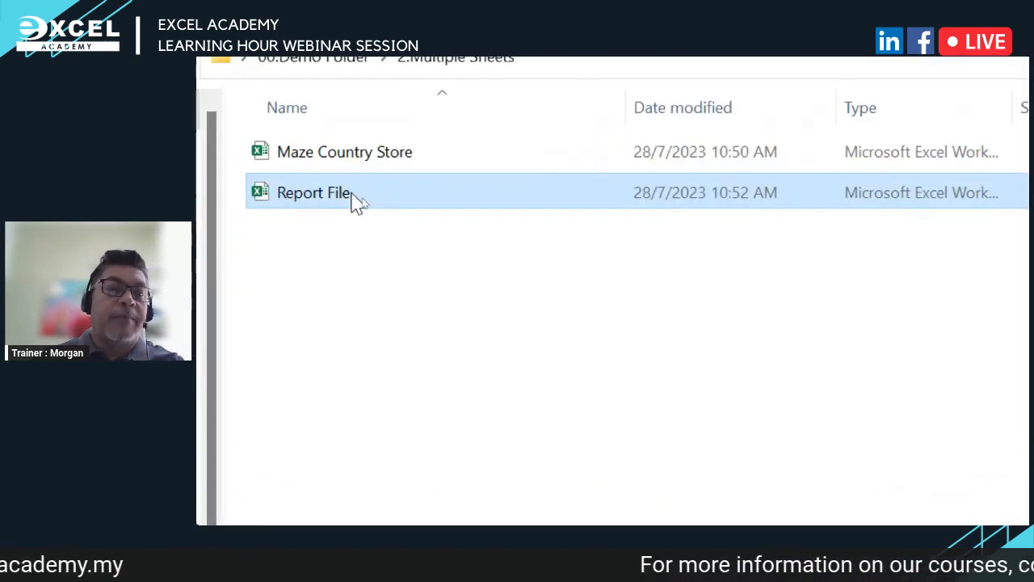
pyautogui.doubleClick(351, 196)
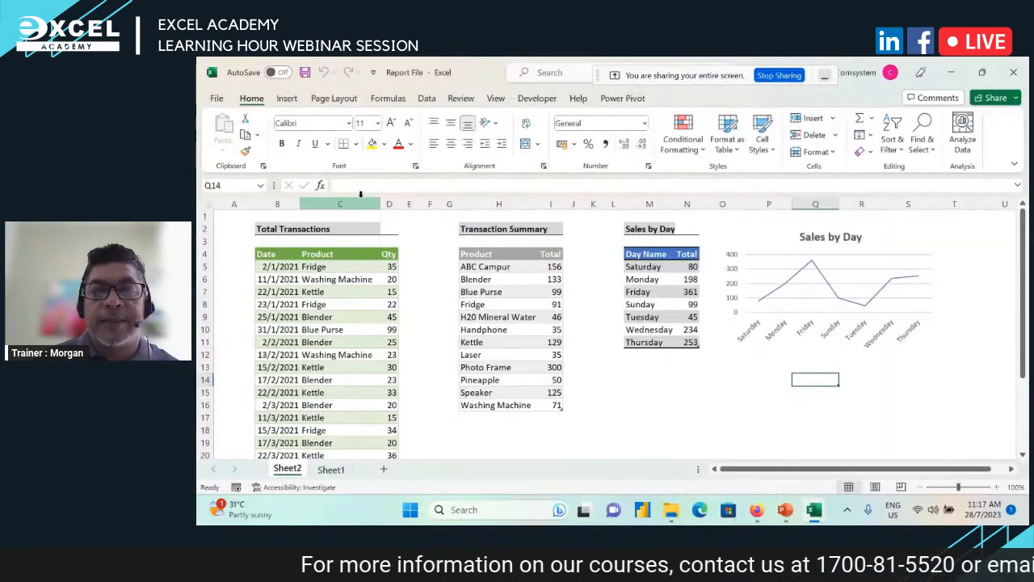
pyautogui.click(331, 469)
pyautogui.click(287, 470)
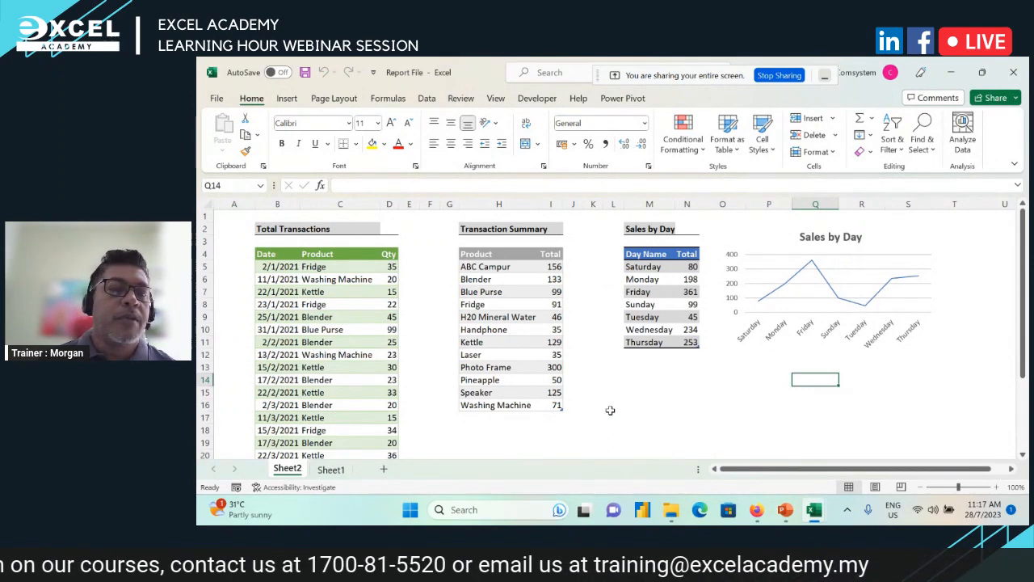
# Examine the Total Transactions, Transaction Summary and Sales by Day tables on Sheet2 of the report.
pyautogui.scroll(-3, 283, 267)
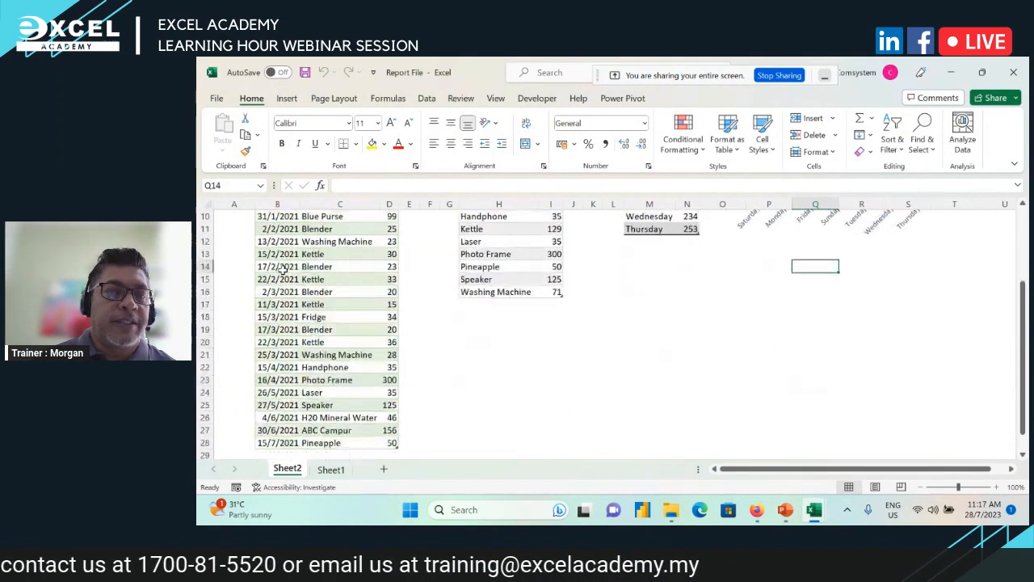
pyautogui.scroll(3, 283, 267)
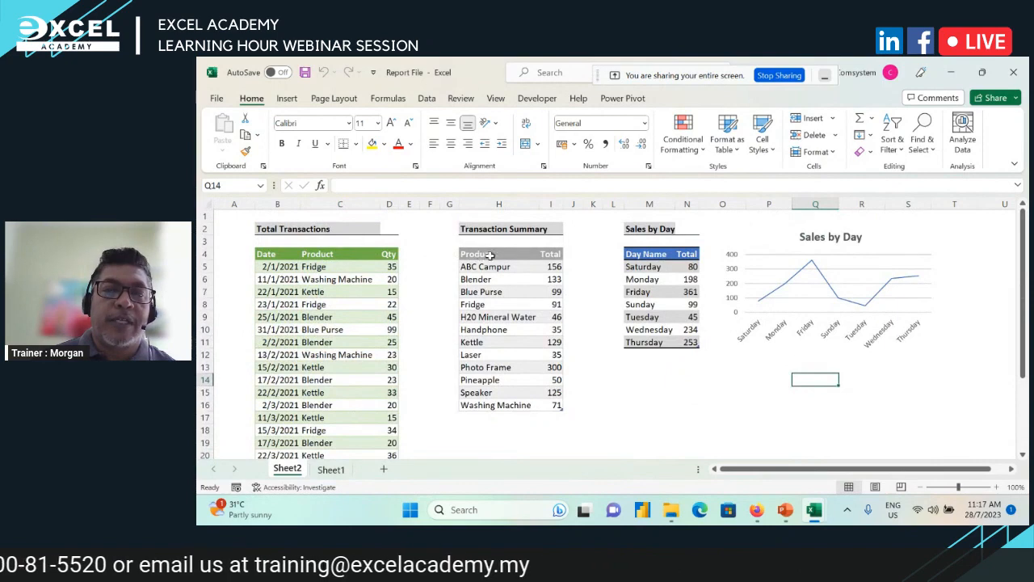
pyautogui.click(483, 269)
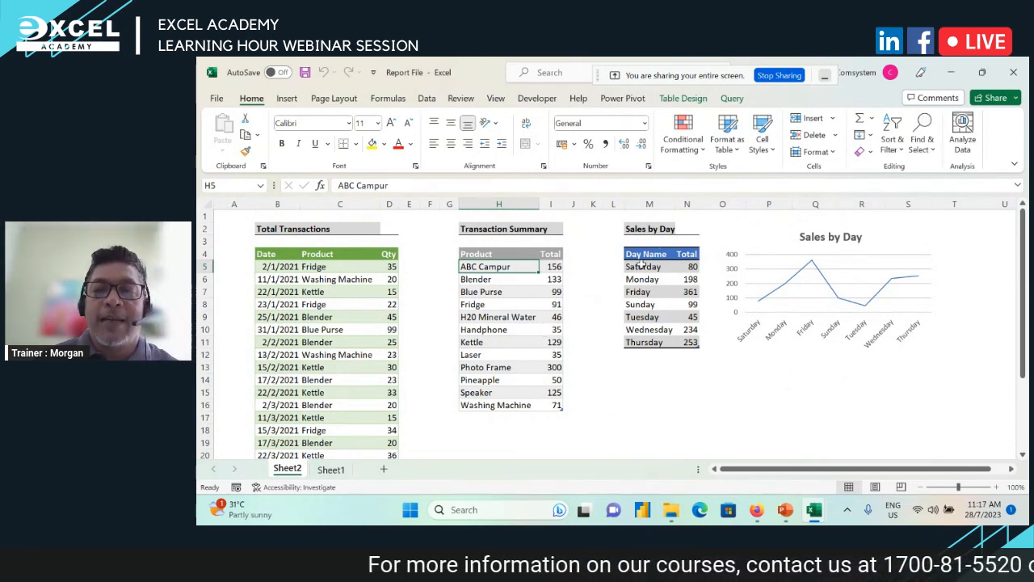
pyautogui.moveTo(642, 265); pyautogui.dragTo(693, 343)
pyautogui.click(679, 369)
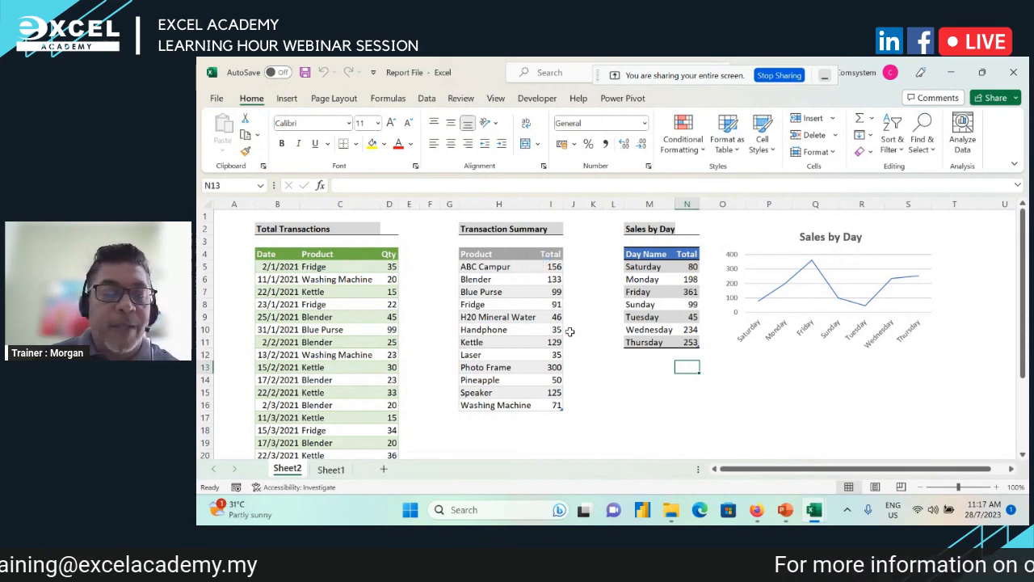
# View the Maze Country Store source workbook and return to the Report File workbook.
pyautogui.moveTo(811, 515)
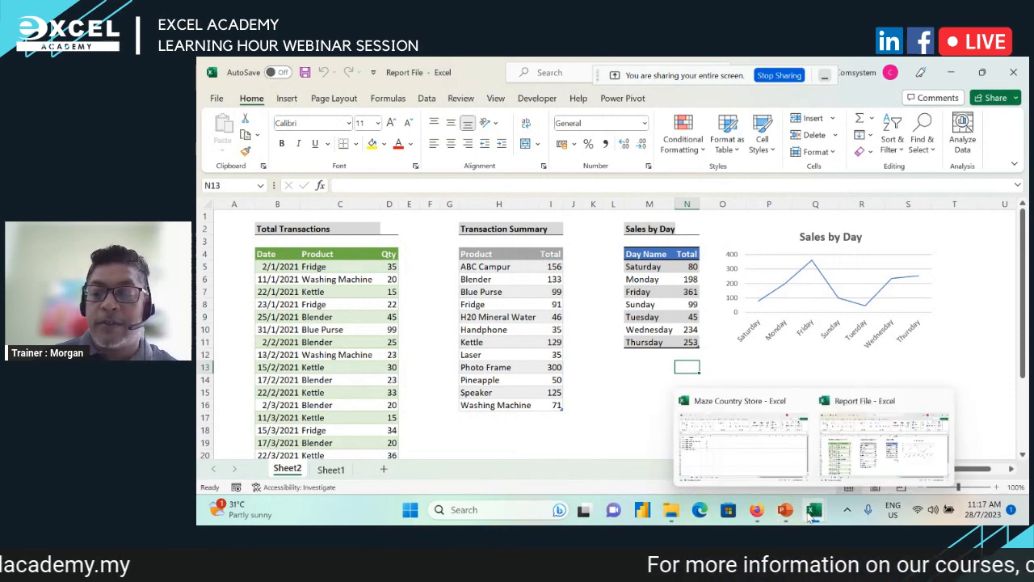
pyautogui.click(744, 460)
pyautogui.moveTo(813, 510)
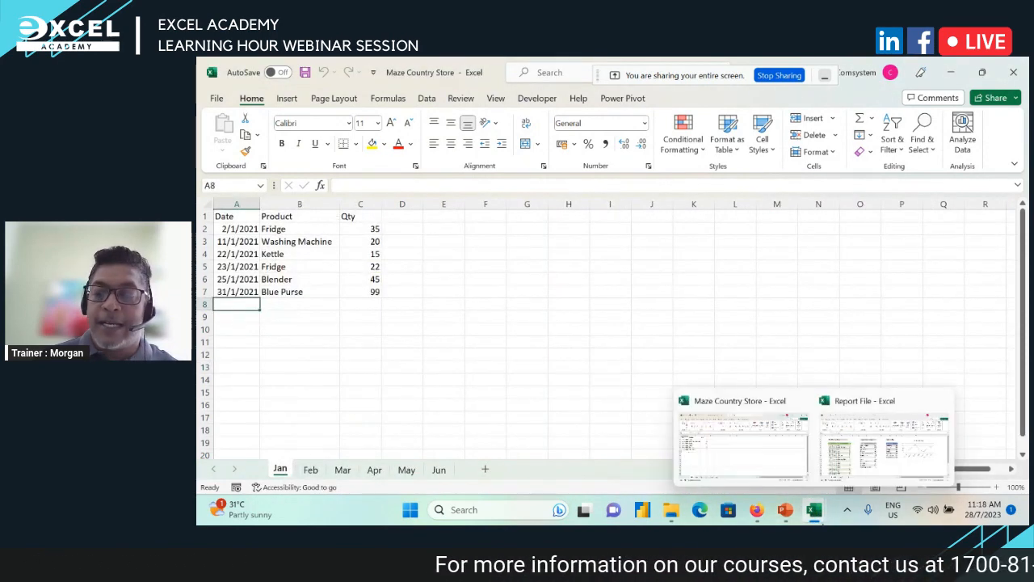
pyautogui.click(898, 449)
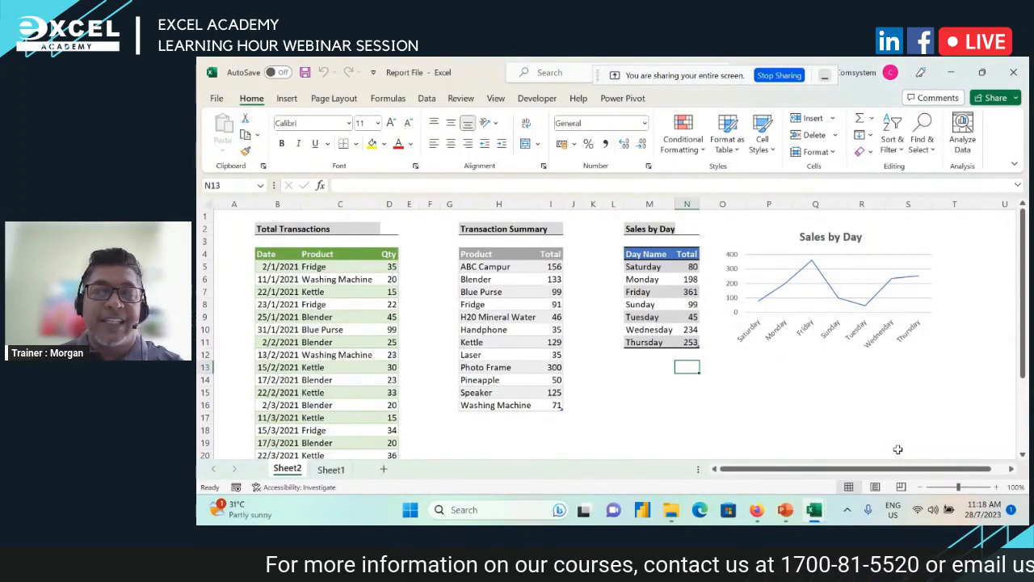
# In the Maze Country Store workbook, enter the date 11/6/2021 in cell A4 of the Jun sheet.
pyautogui.moveTo(813, 511)
pyautogui.click(744, 452)
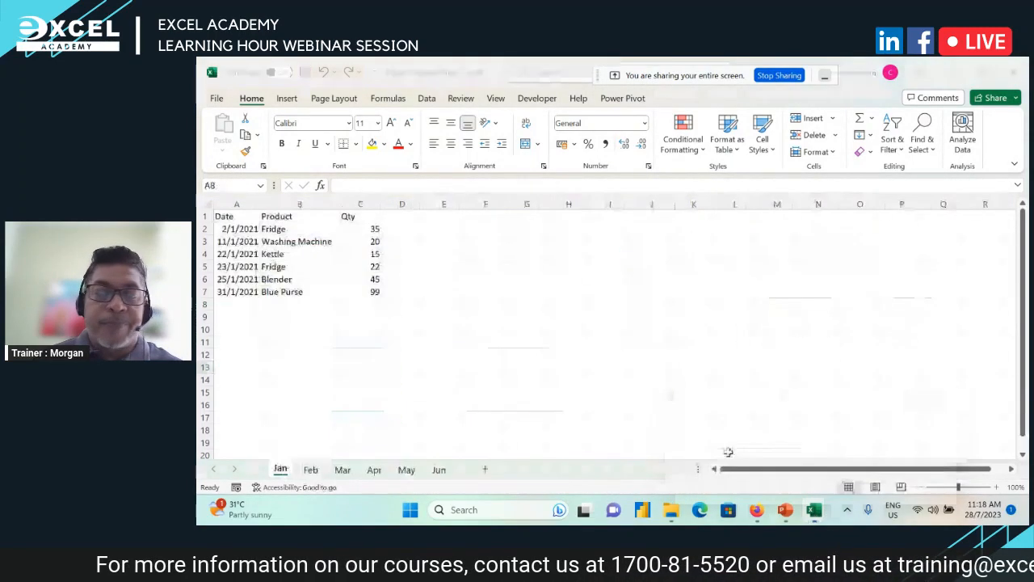
pyautogui.click(438, 469)
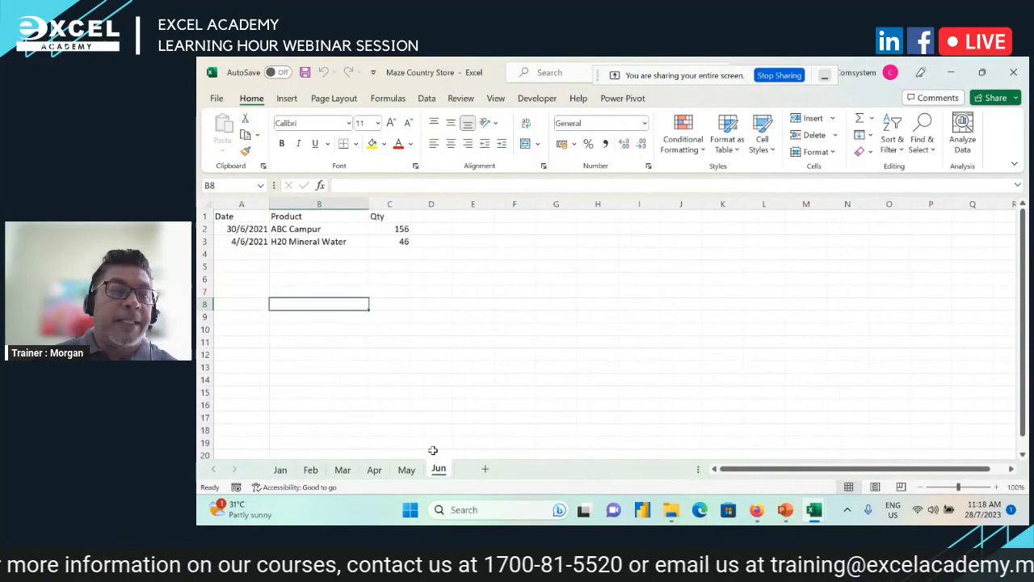
pyautogui.click(245, 253)
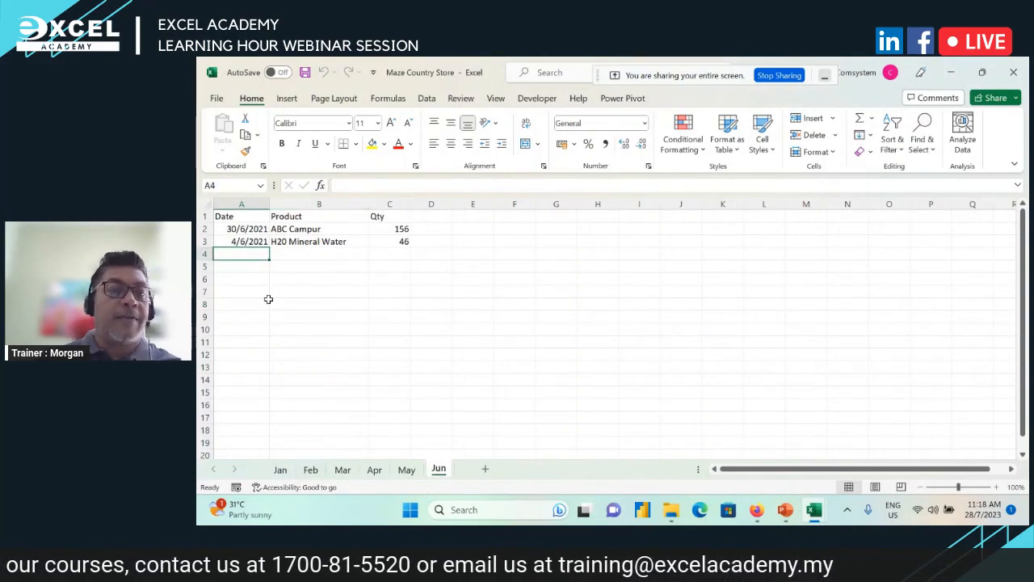
pyautogui.write('11')
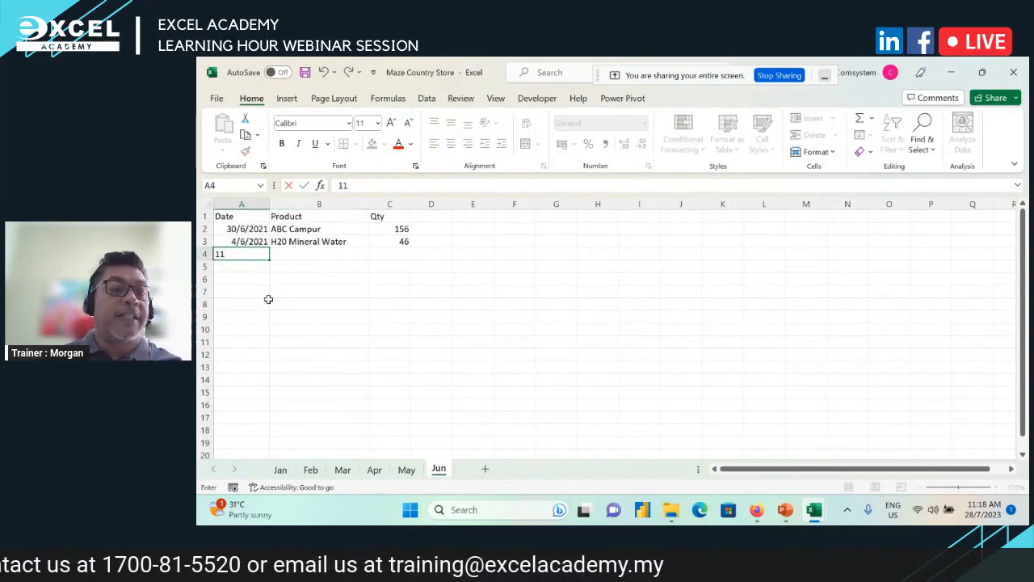
pyautogui.write('/6/')
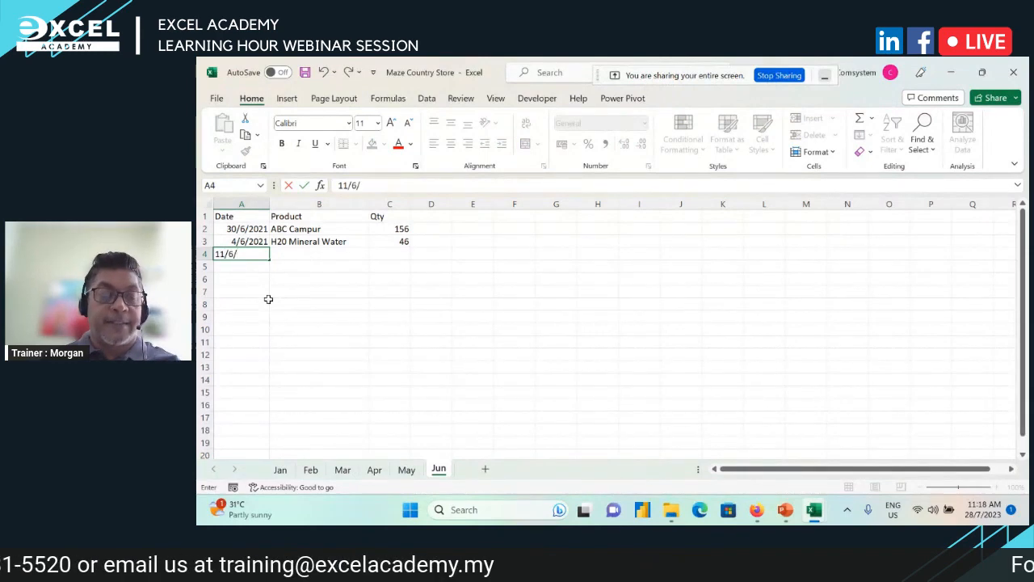
pyautogui.write('2021')
pyautogui.press('Return')
pyautogui.press('Up')
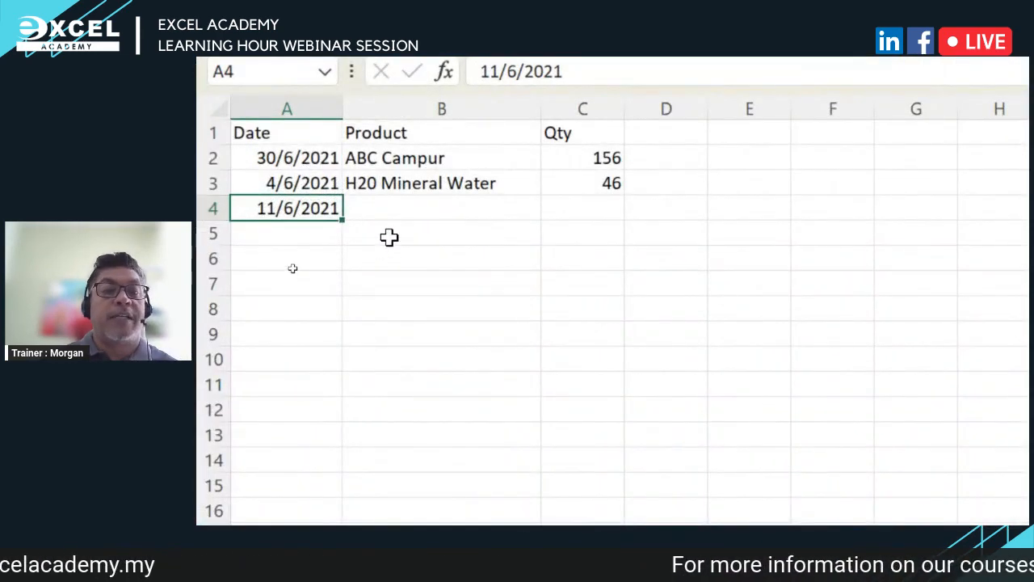
# Complete row 4 with the product White Bottle Cap in B4 and the quantity 100 in C4.
pyautogui.click(397, 218)
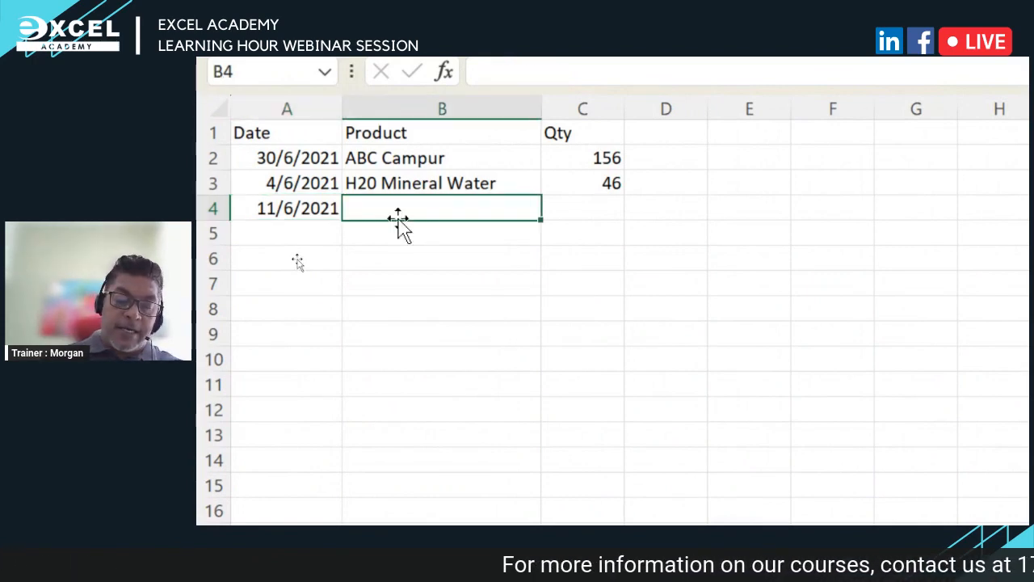
pyautogui.write('White')
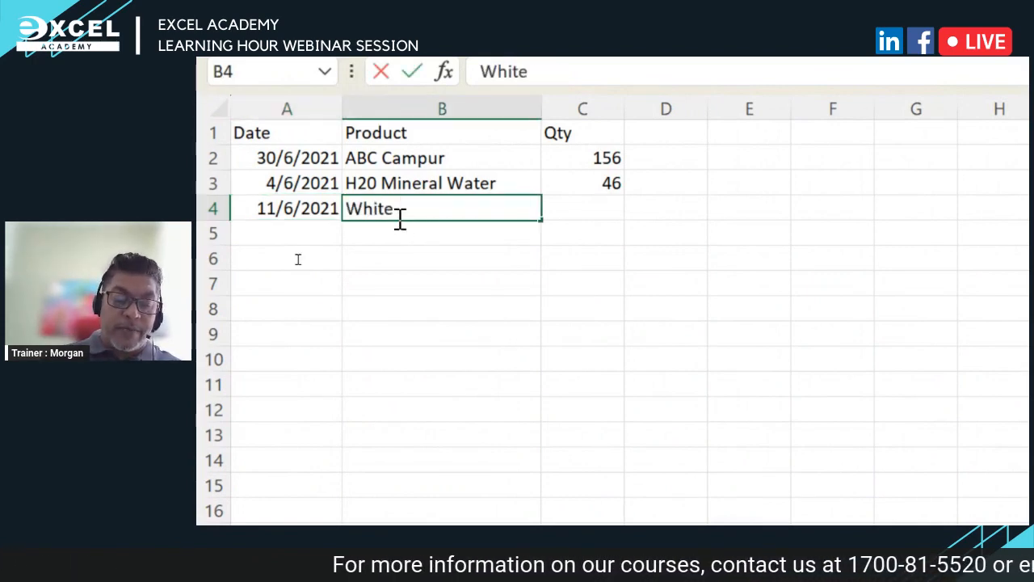
pyautogui.write(' Bottle Cap')
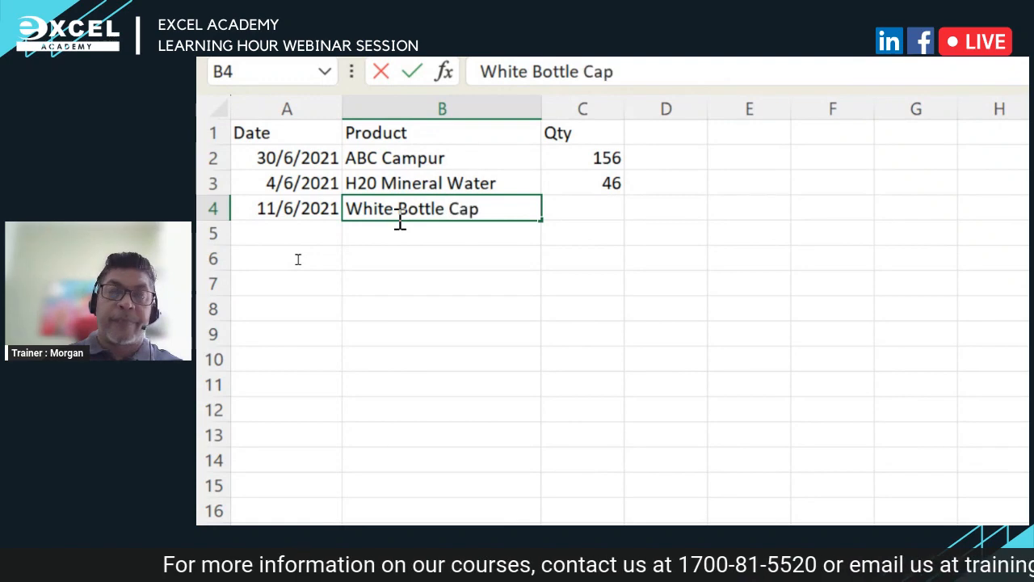
pyautogui.press('Tab')
pyautogui.write('100')
pyautogui.press('Return')
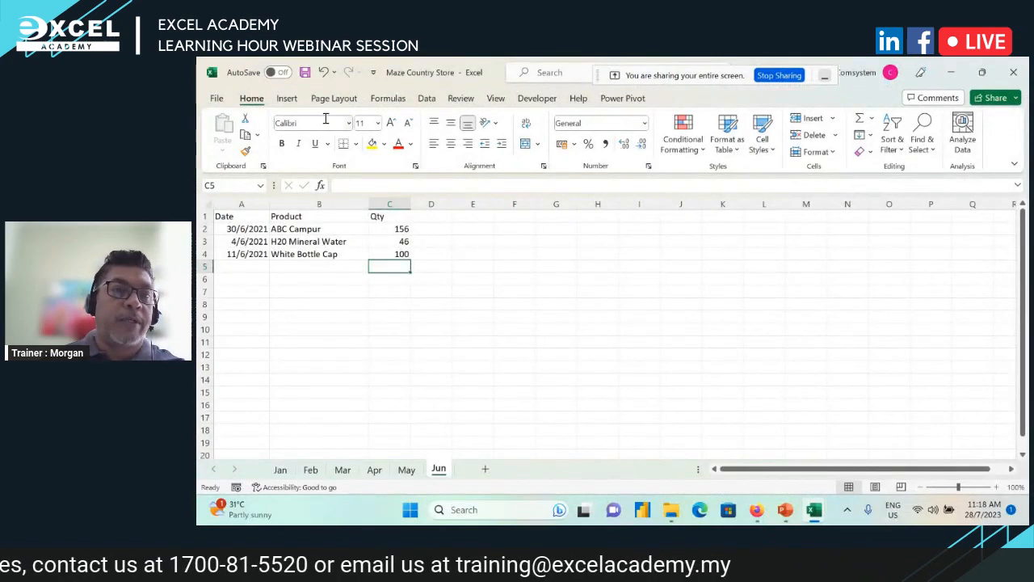
# Save and close the Maze Country Store workbook.
pyautogui.click(307, 74)
pyautogui.click(1013, 73)
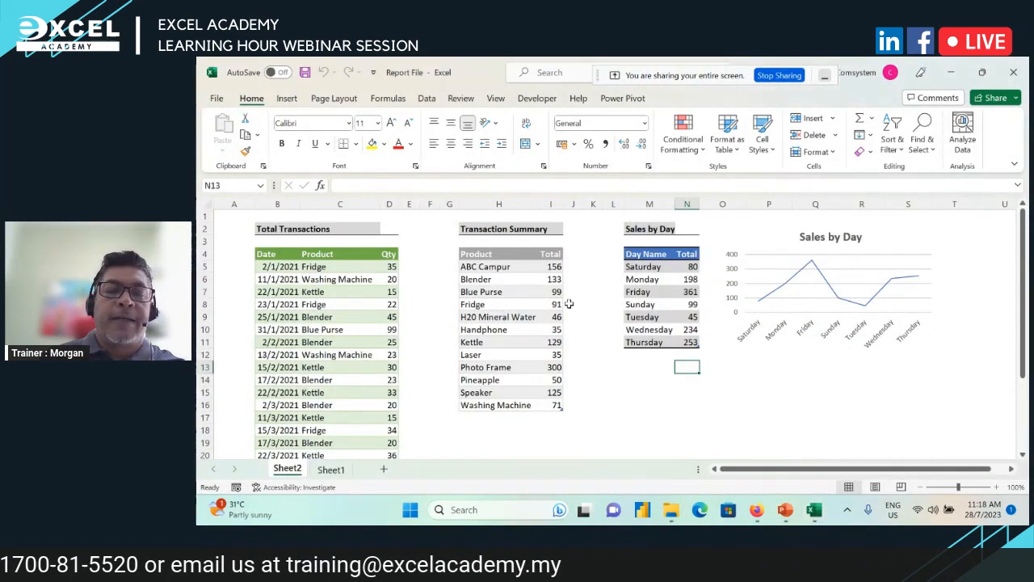
# Check the end of the report's Total Transactions table and refresh all data connections in the workbook.
pyautogui.scroll(-2, 308, 247)
pyautogui.scroll(-2, 320, 254)
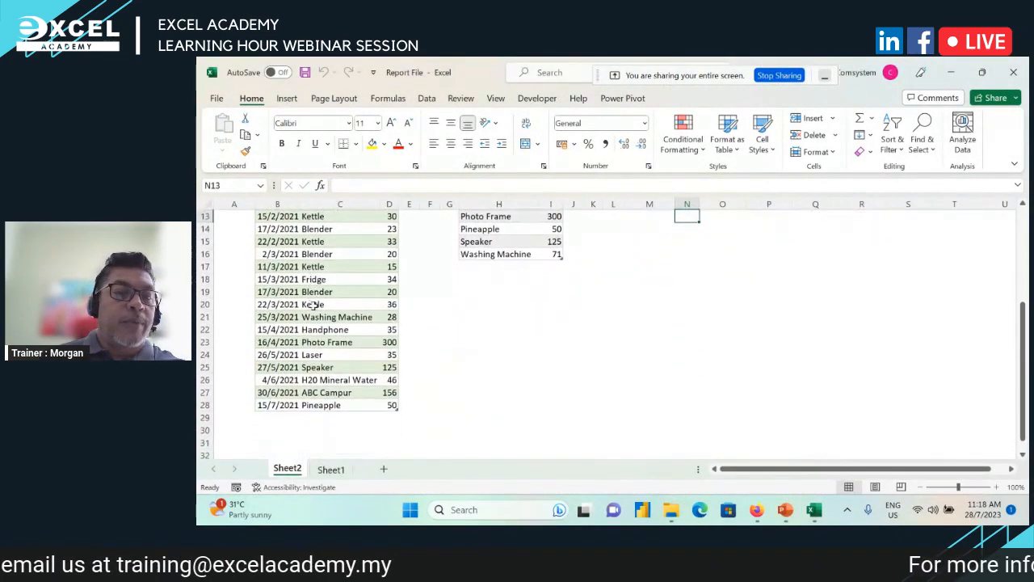
pyautogui.scroll(4, 316, 383)
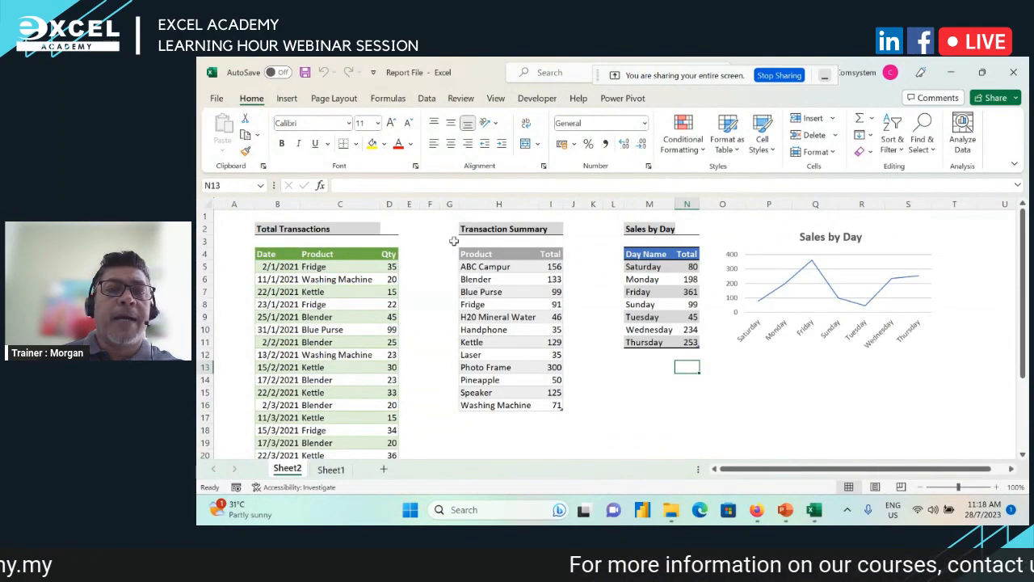
pyautogui.click(427, 97)
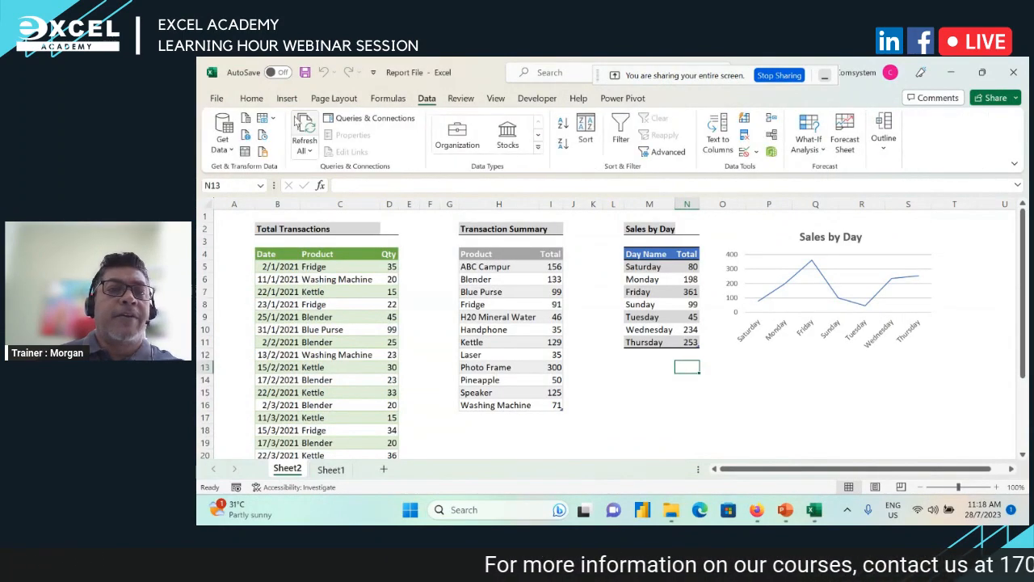
pyautogui.click(305, 129)
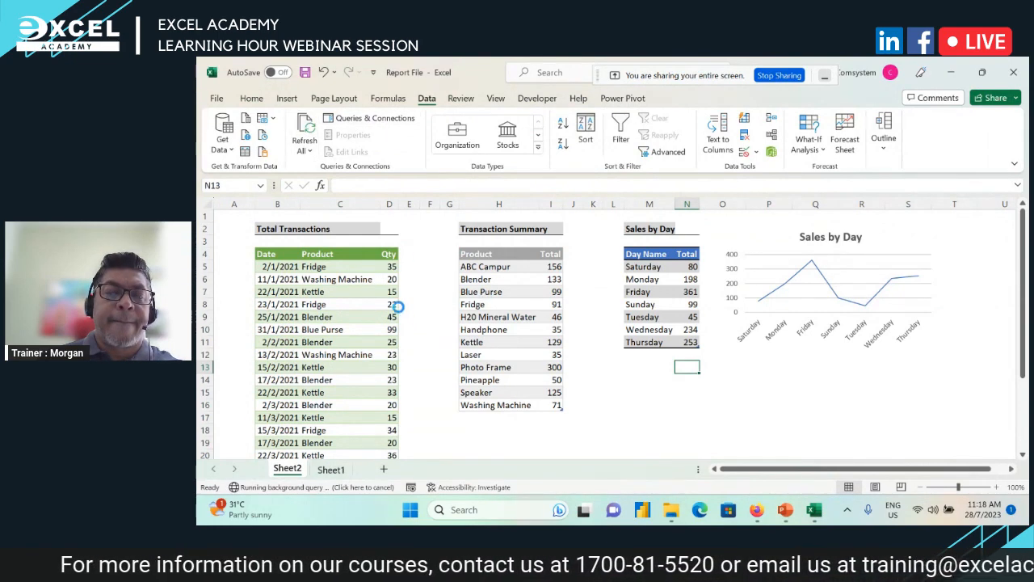
# Inspect the White Bottle Cap entries in the Total Transactions and Transaction Summary tables.
pyautogui.scroll(-2, 509, 345)
pyautogui.scroll(-2, 396, 367)
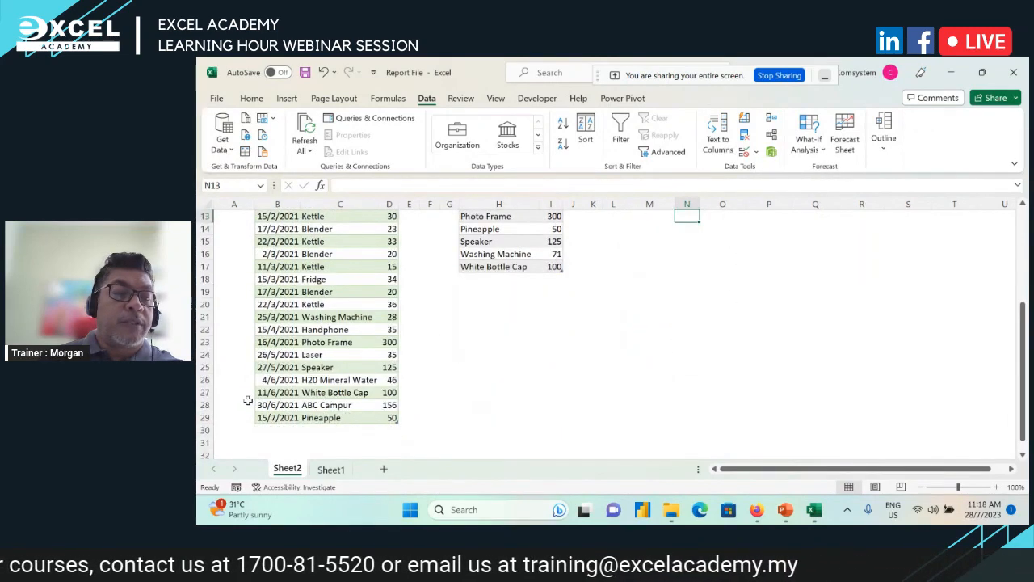
pyautogui.click(205, 392)
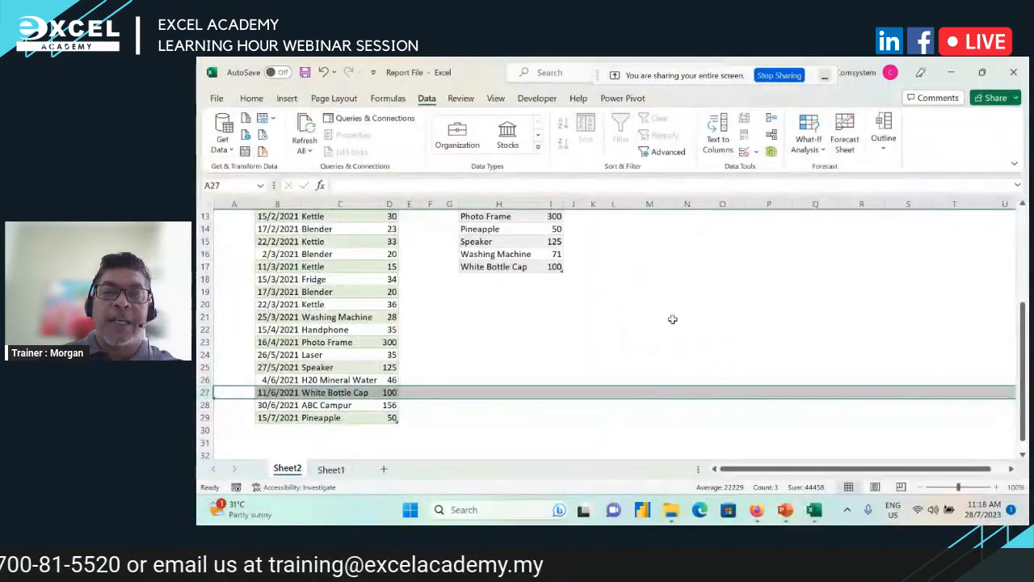
pyautogui.click(834, 216)
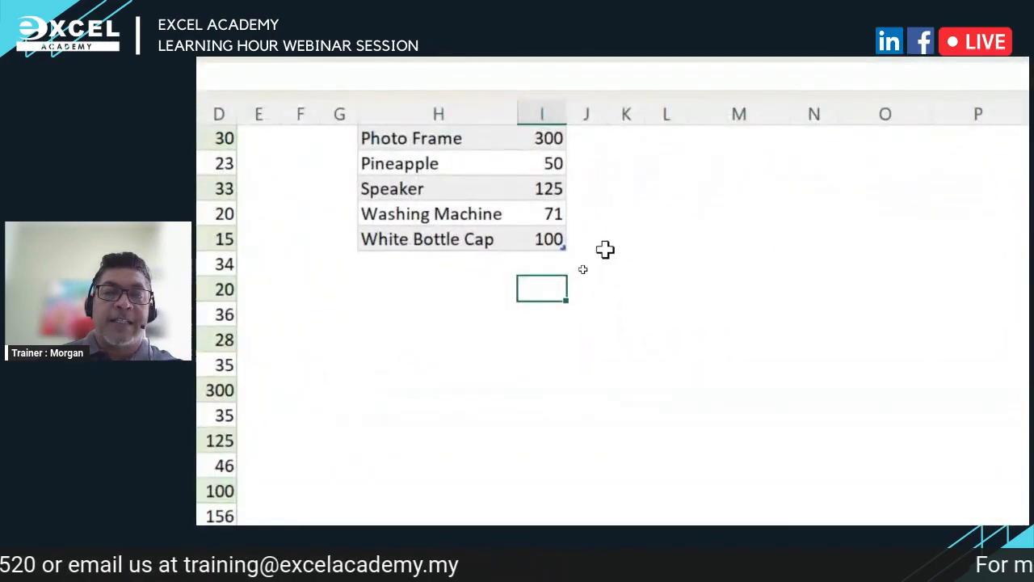
pyautogui.moveTo(605, 246); pyautogui.dragTo(339, 239)
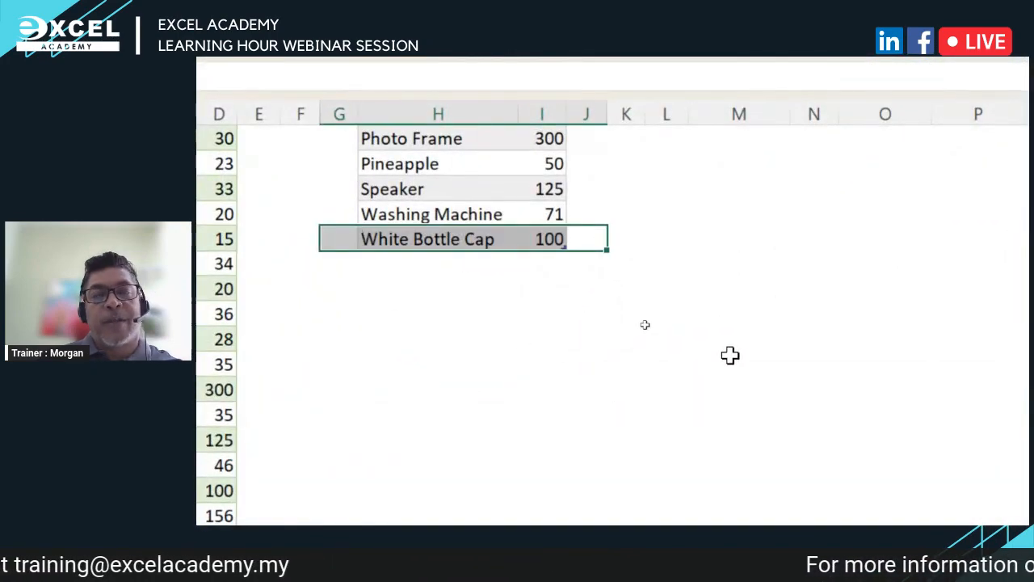
pyautogui.moveTo(731, 291); pyautogui.dragTo(694, 294)
pyautogui.scroll(4, 630, 295)
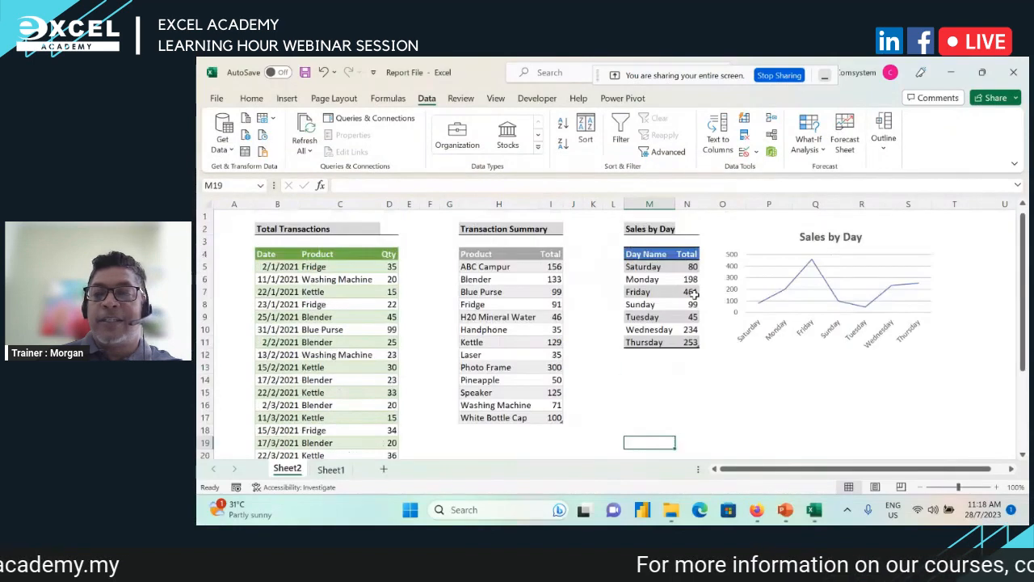
pyautogui.write('4')
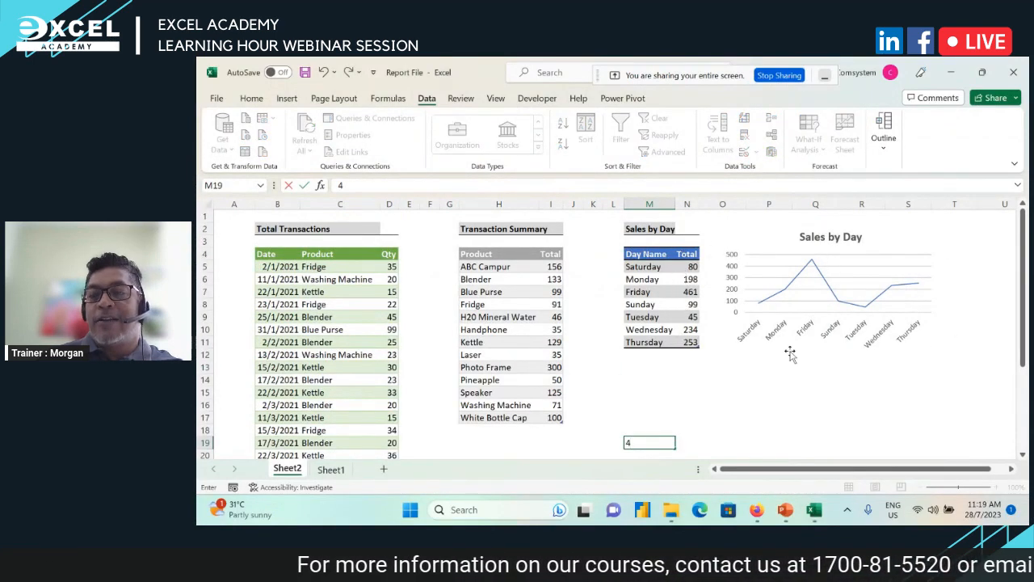
pyautogui.click(753, 392)
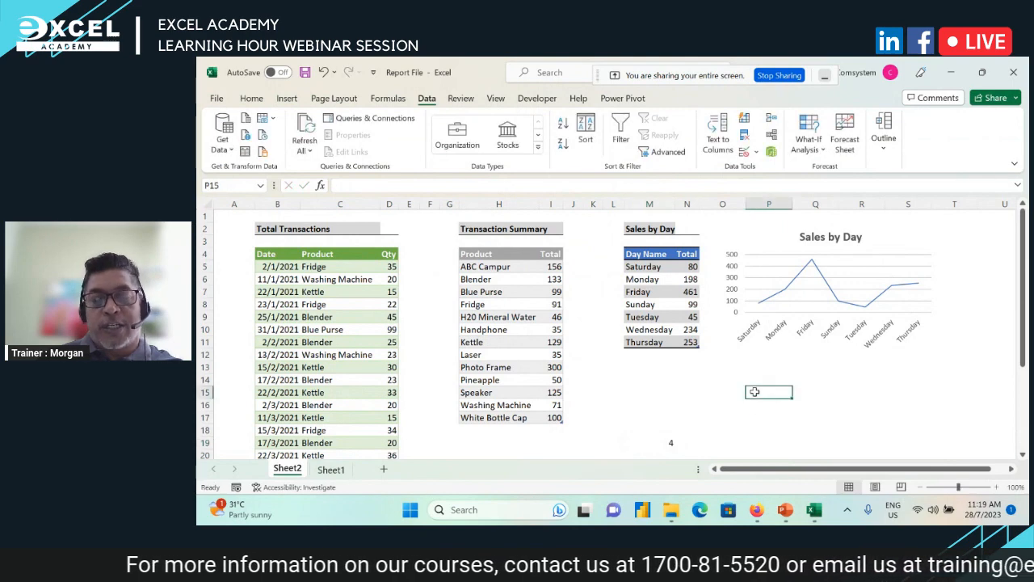
pyautogui.click(669, 441)
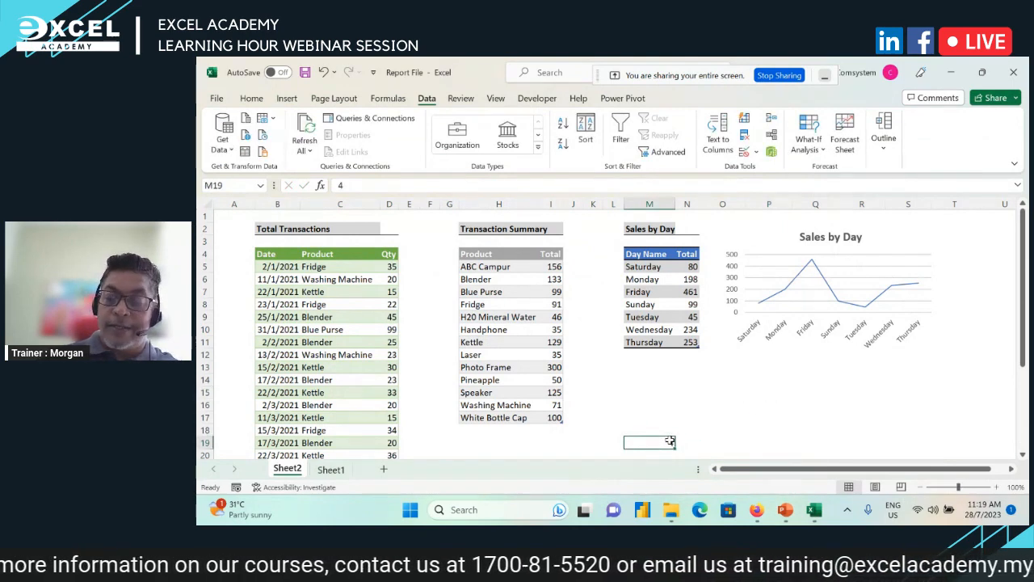
pyautogui.click(710, 379)
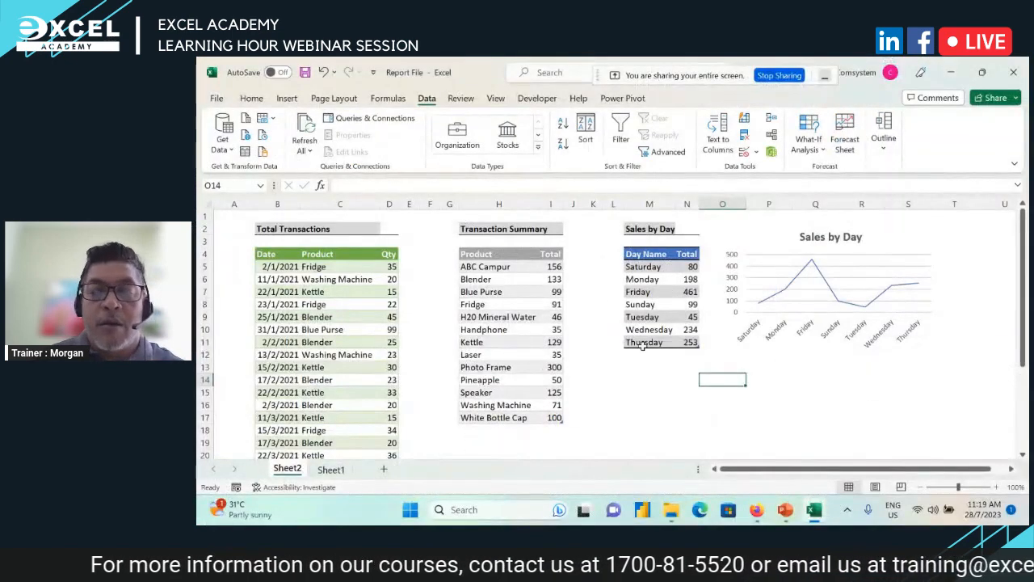
# Switch to File Explorer's 2.Multiple Sheets folder and open the Maze Country Store workbook.
pyautogui.moveTo(815, 510)
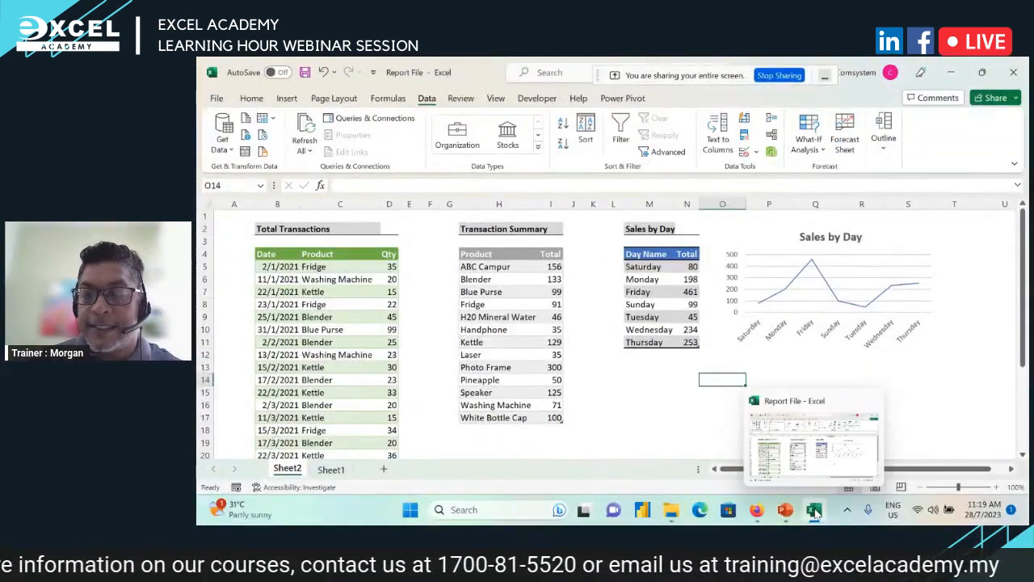
pyautogui.click(671, 510)
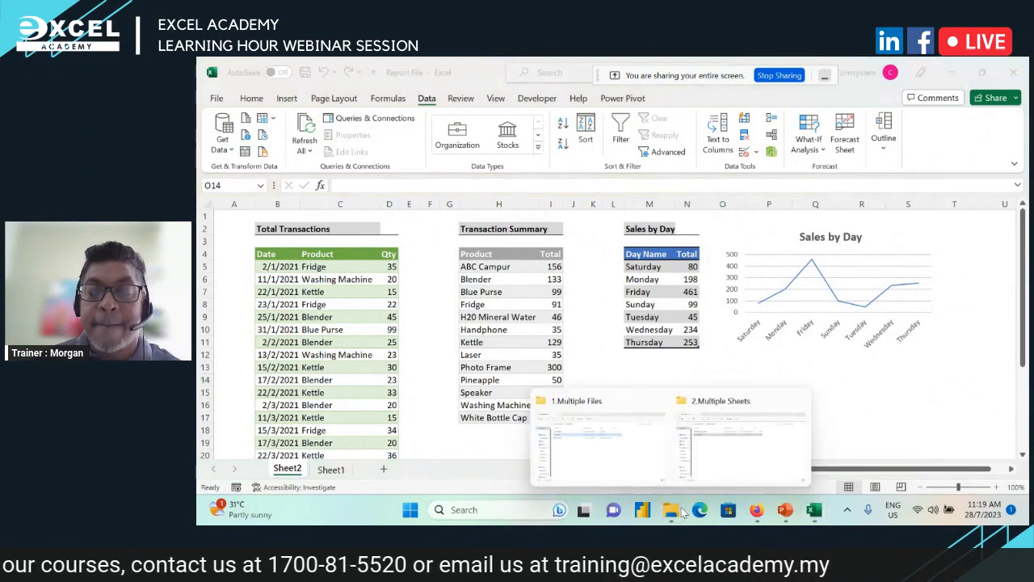
pyautogui.click(734, 451)
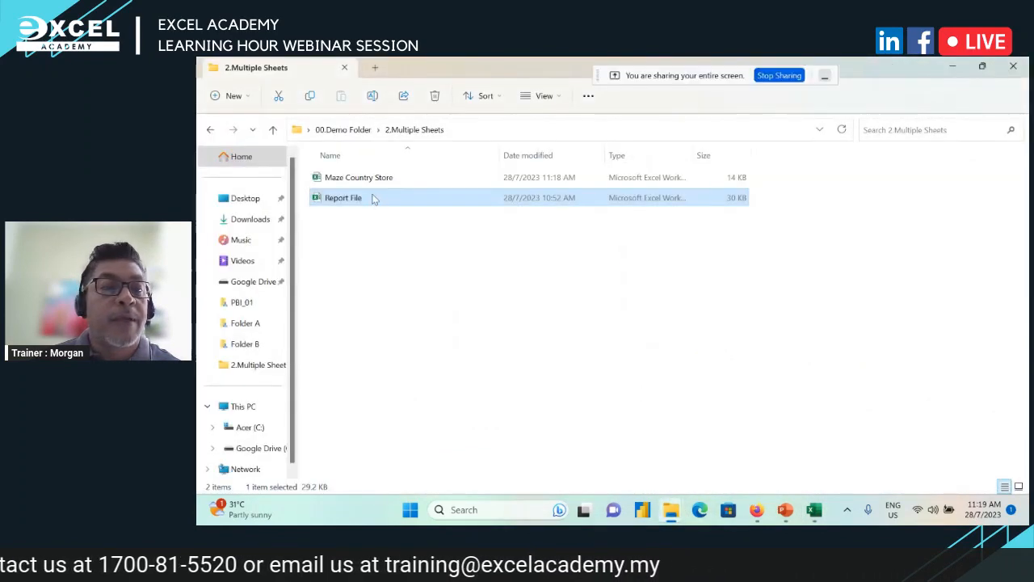
pyautogui.click(369, 182)
pyautogui.doubleClick(369, 184)
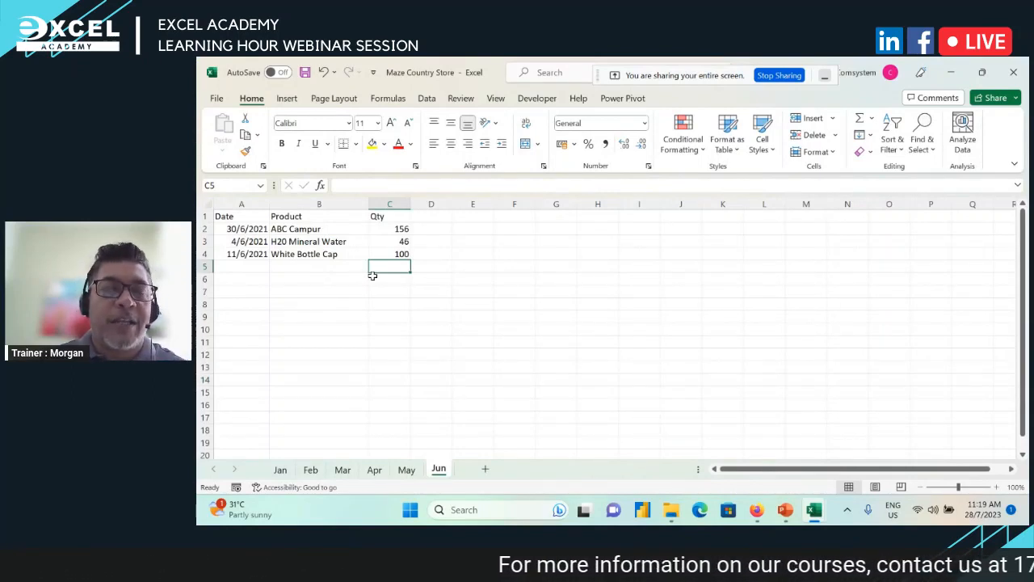
# Add a new worksheet after Jun and name it Jul.
pyautogui.click(484, 468)
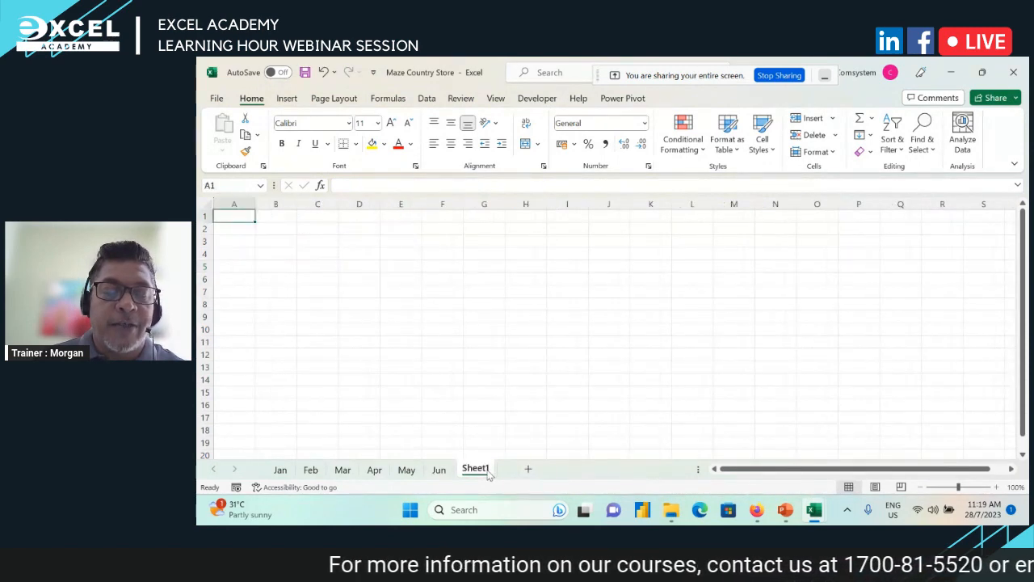
pyautogui.rightClick(484, 474)
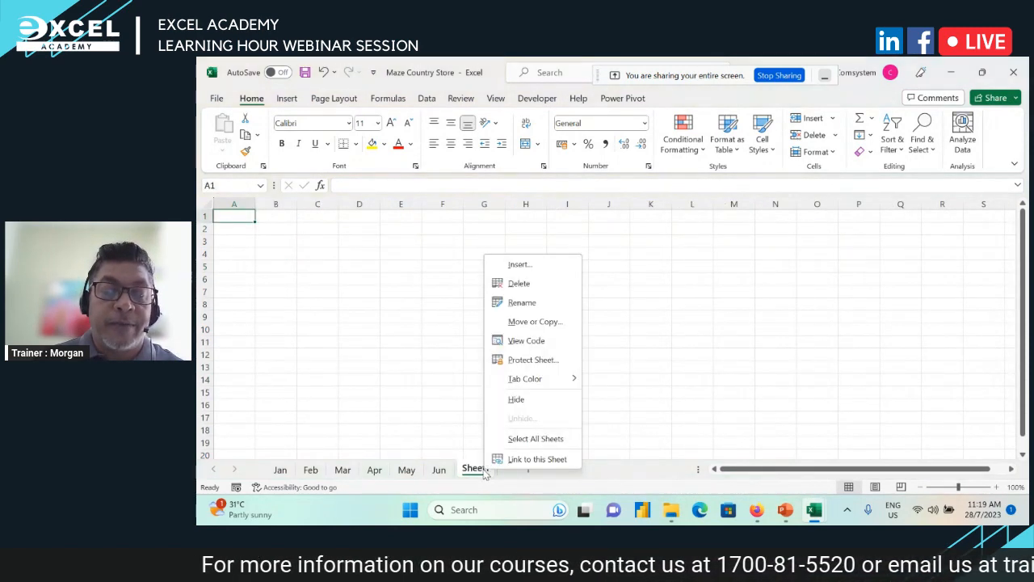
pyautogui.click(516, 297)
pyautogui.write('Jul')
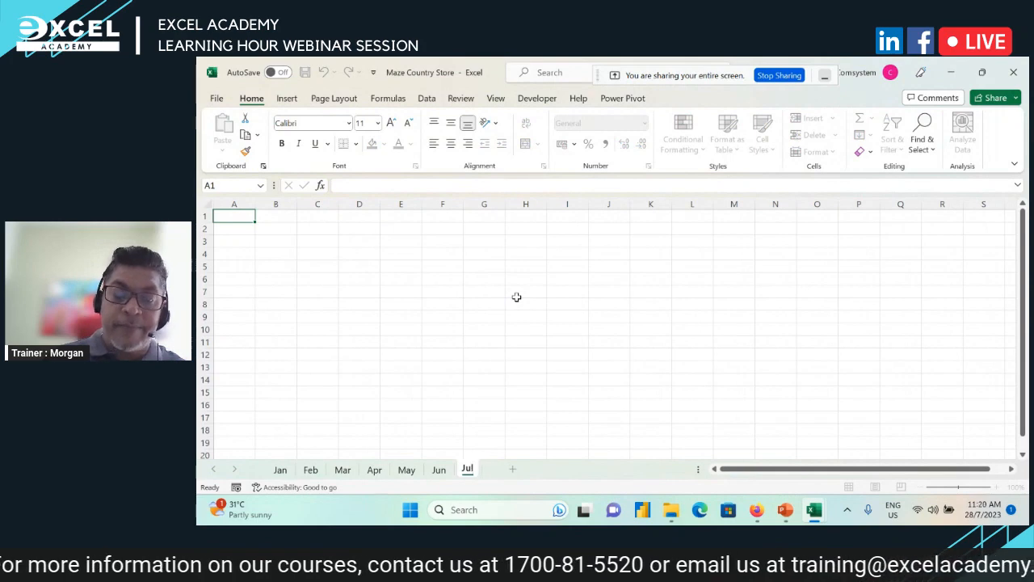
pyautogui.press('Return')
# Copy the Date, Product and Qty headers from the Jun sheet into row 1 of the Jul sheet.
pyautogui.click(438, 469)
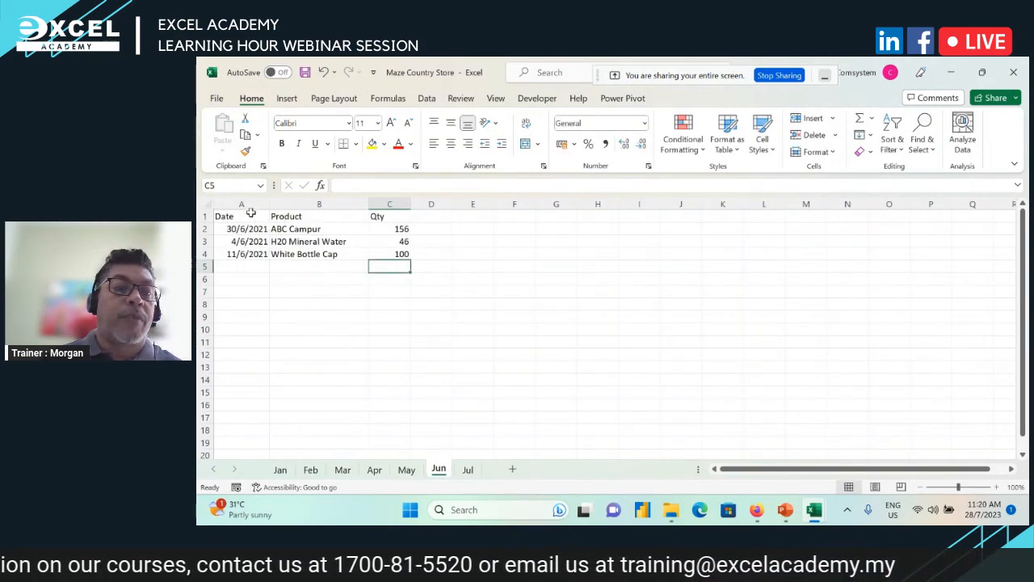
pyautogui.moveTo(251, 214); pyautogui.dragTo(376, 216)
pyautogui.hotkey('ctrl', 'c')
pyautogui.click(468, 469)
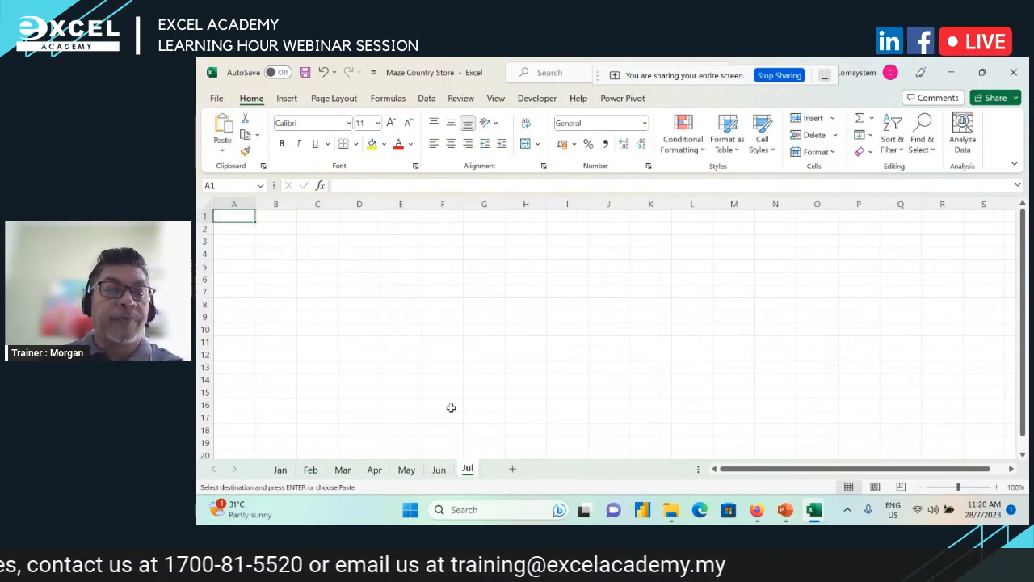
pyautogui.hotkey('ctrl', 'v')
pyautogui.click(299, 266)
# Enter the date 3/7/2021 in cell A2 of the Jul sheet.
pyautogui.click(245, 229)
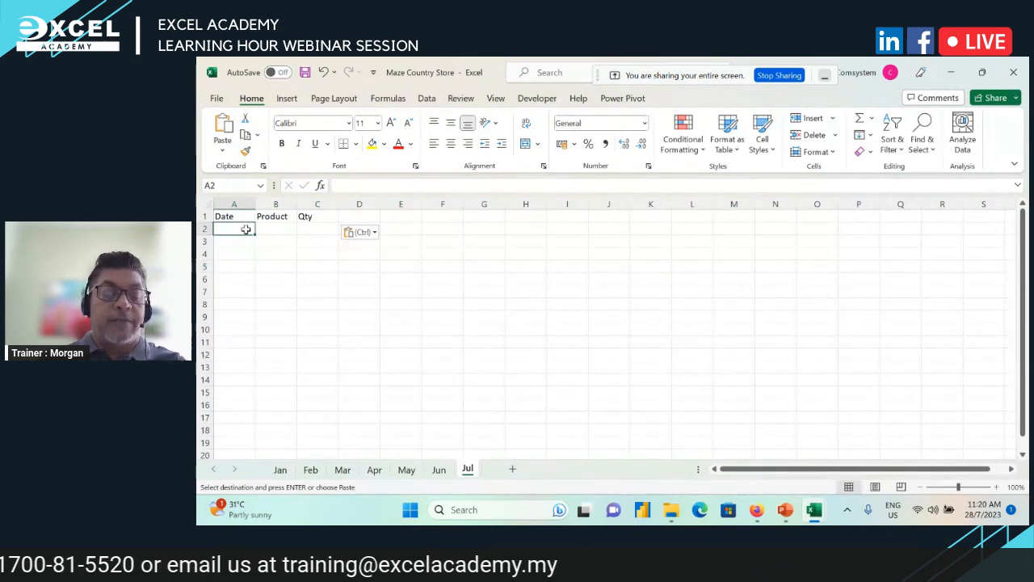
pyautogui.press('ctrl')
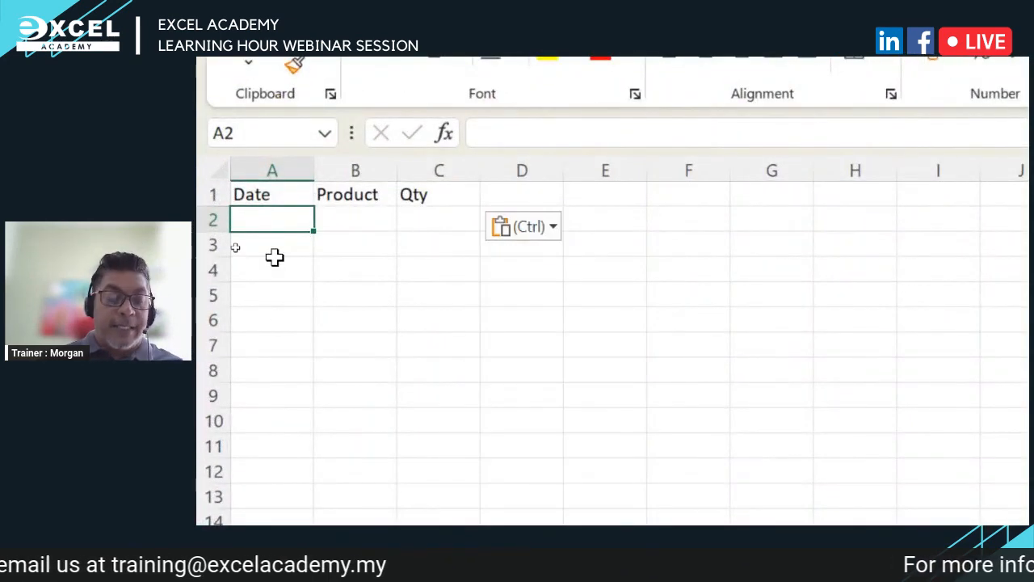
pyautogui.write('3/7/')
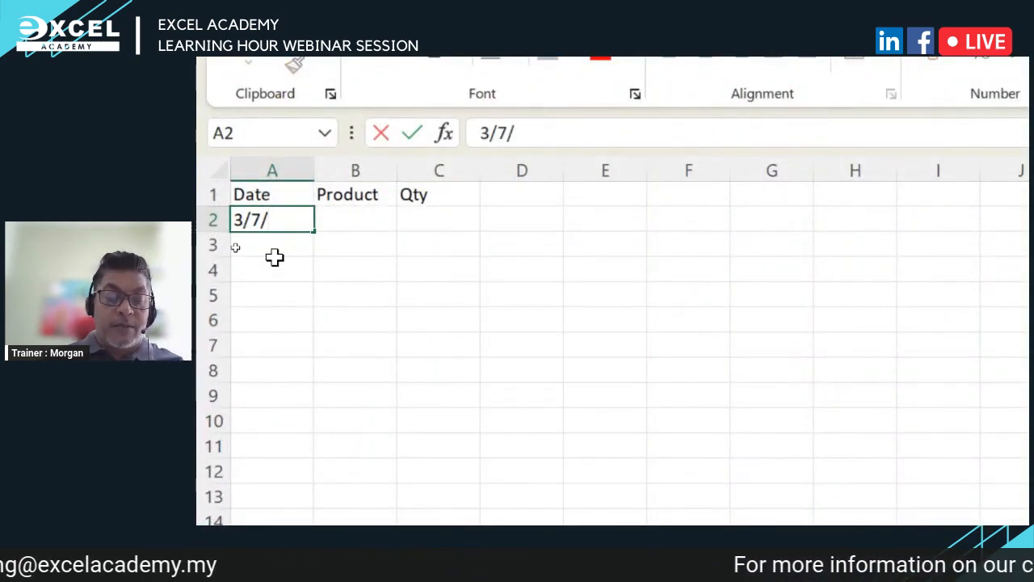
pyautogui.write('2021')
pyautogui.press('Return')
pyautogui.press('Right')
pyautogui.press('Up')
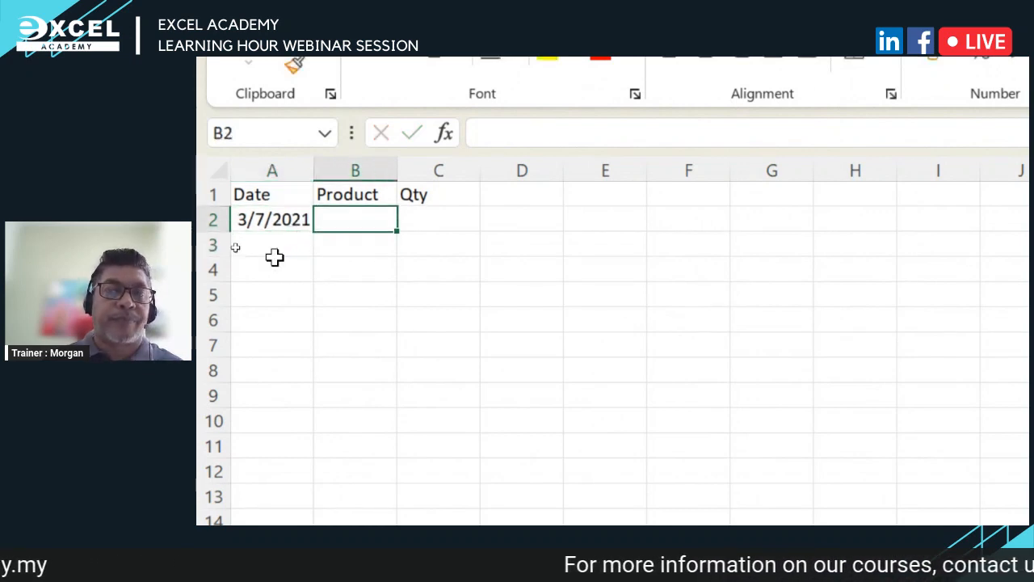
# Enter the product Company Chop ABC in B2 and fit column B's width to its contents.
pyautogui.write('Company')
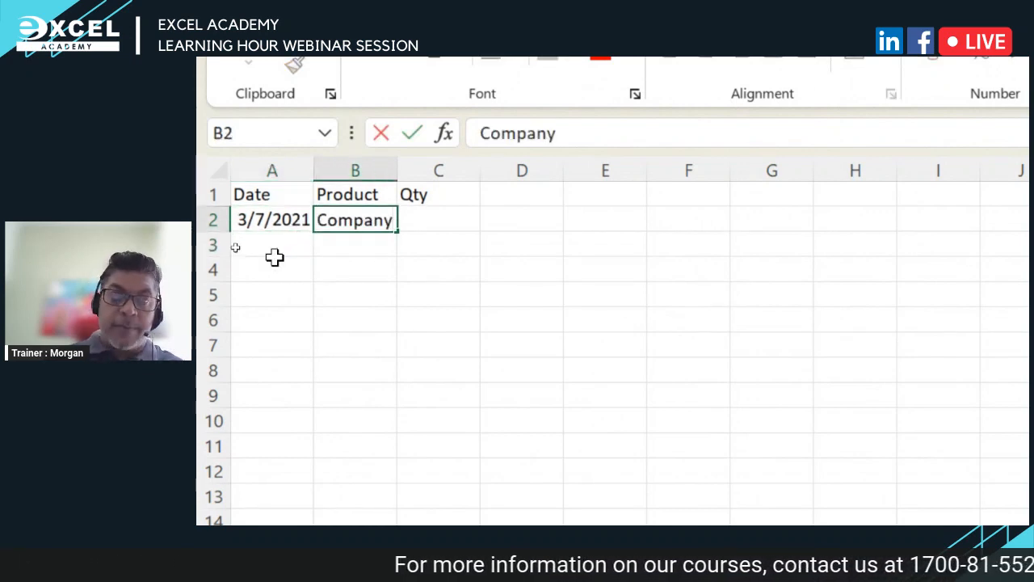
pyautogui.write(' CHop ABC')
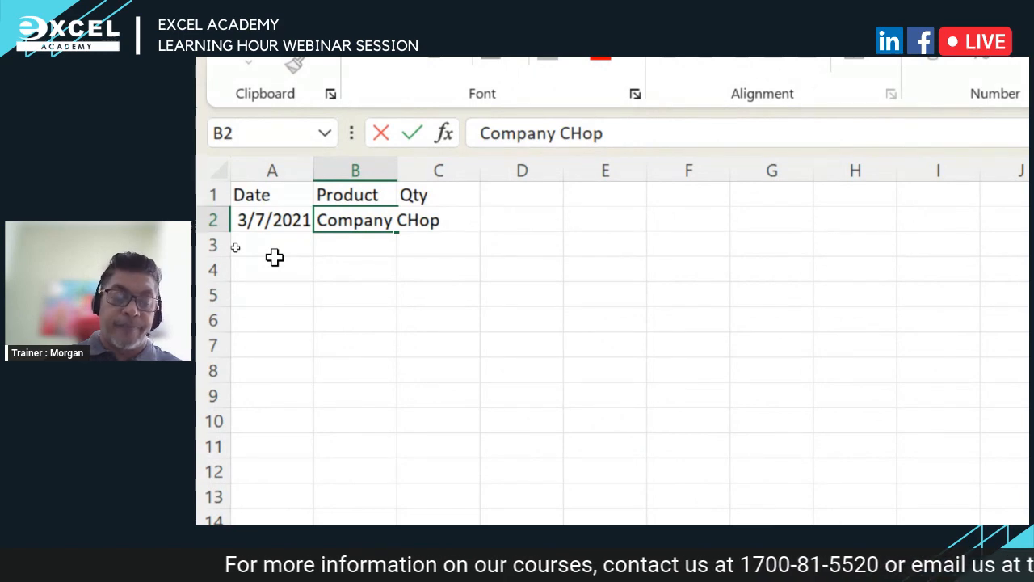
pyautogui.press('Return')
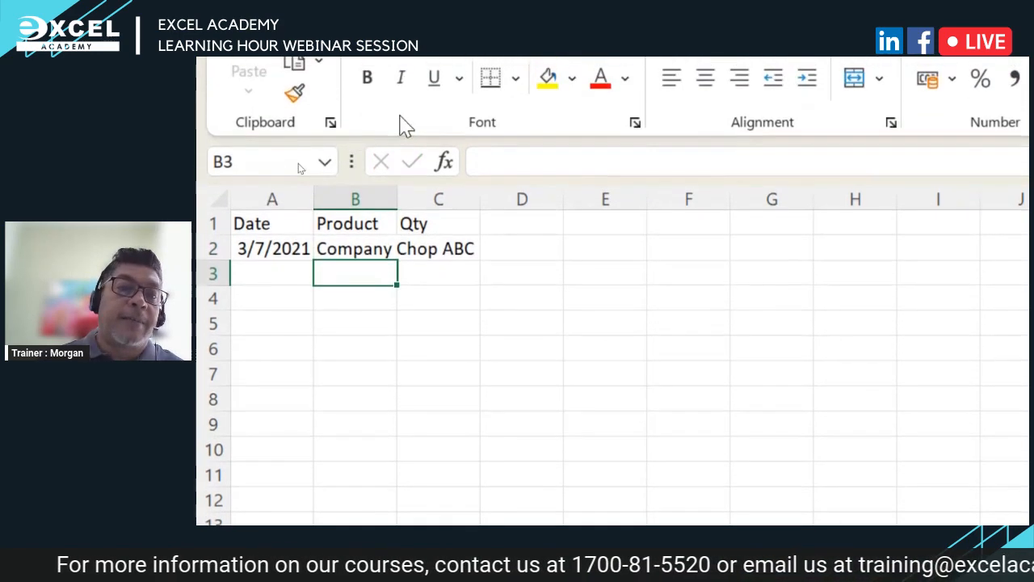
pyautogui.doubleClick(397, 169)
# Enter the quantity 300 in C2 for the Company Chop ABC transaction.
pyautogui.click(535, 254)
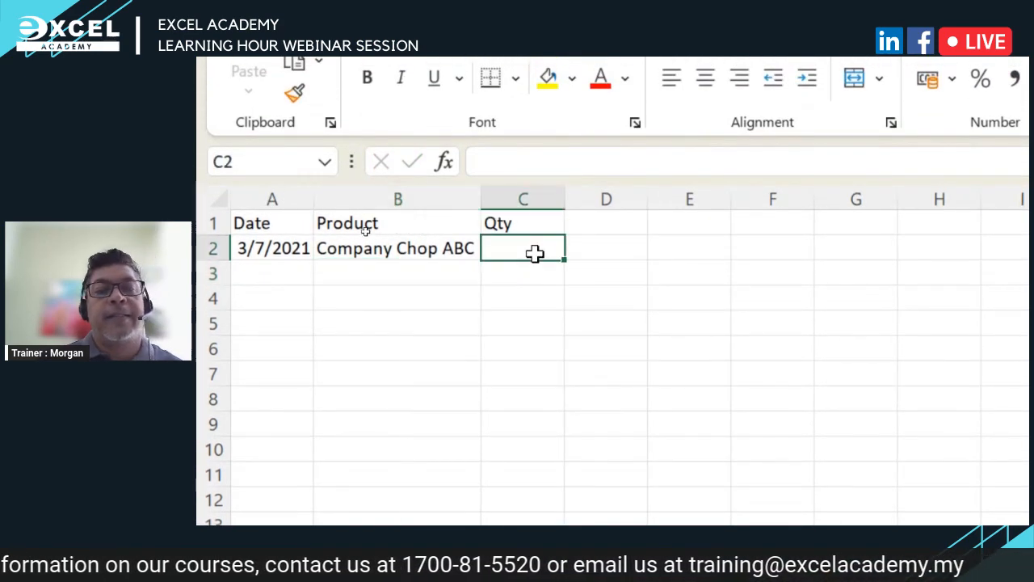
pyautogui.write('300')
pyautogui.press('Return')
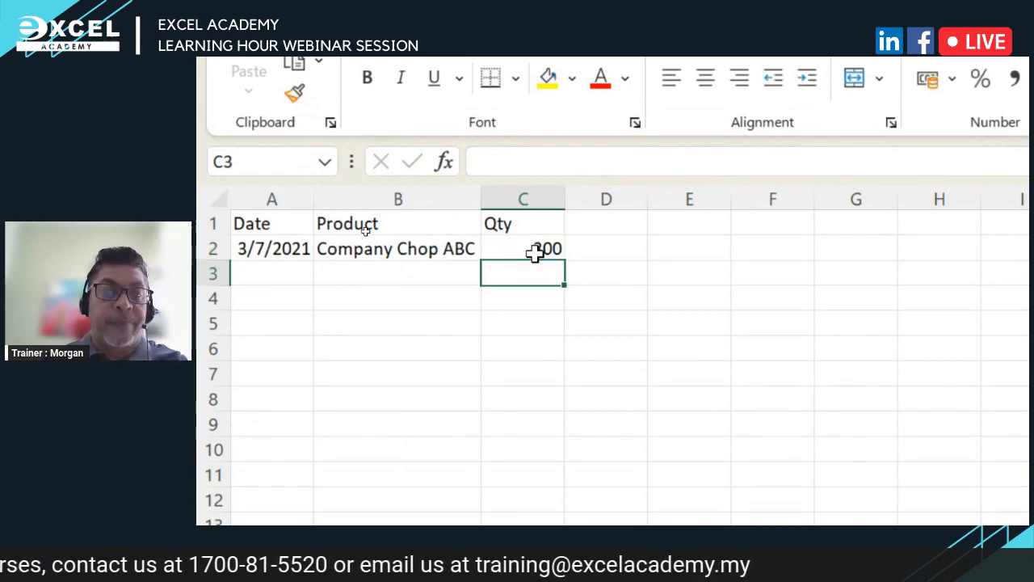
# Work out the weekday of the date in A2 with the formula =TEXT(A2,"ddd") in E2.
pyautogui.click(250, 249)
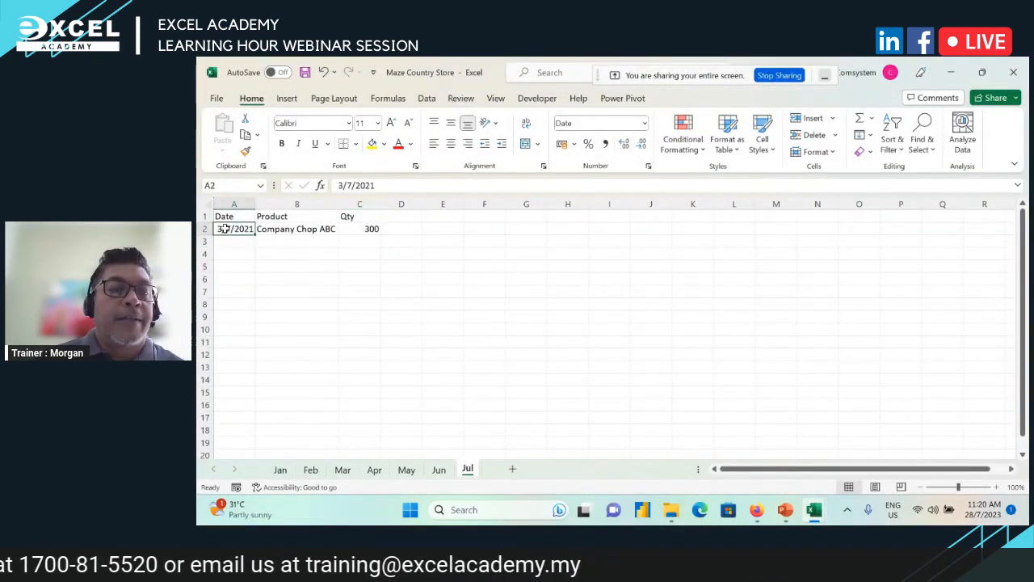
pyautogui.click(443, 229)
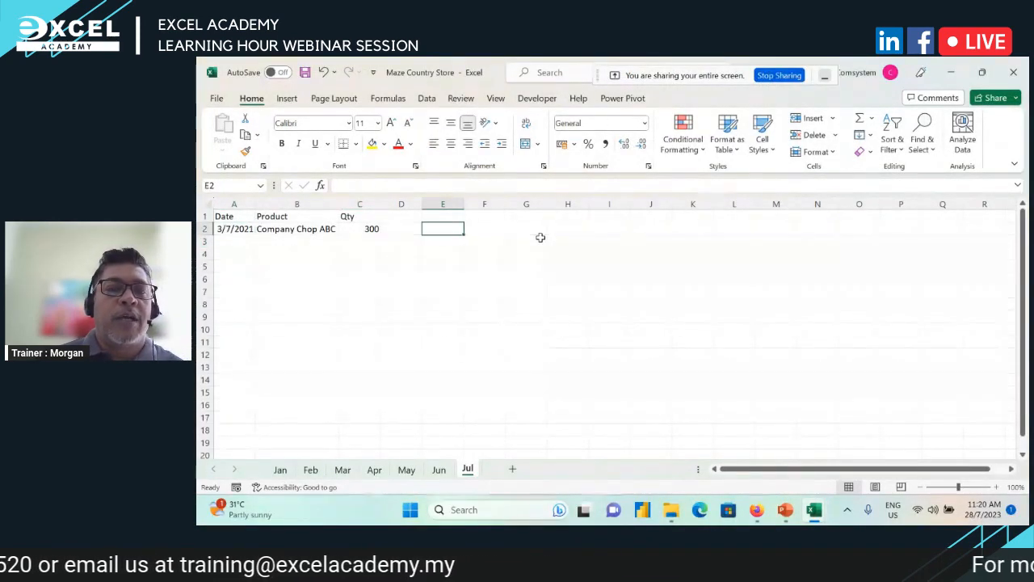
pyautogui.write('=')
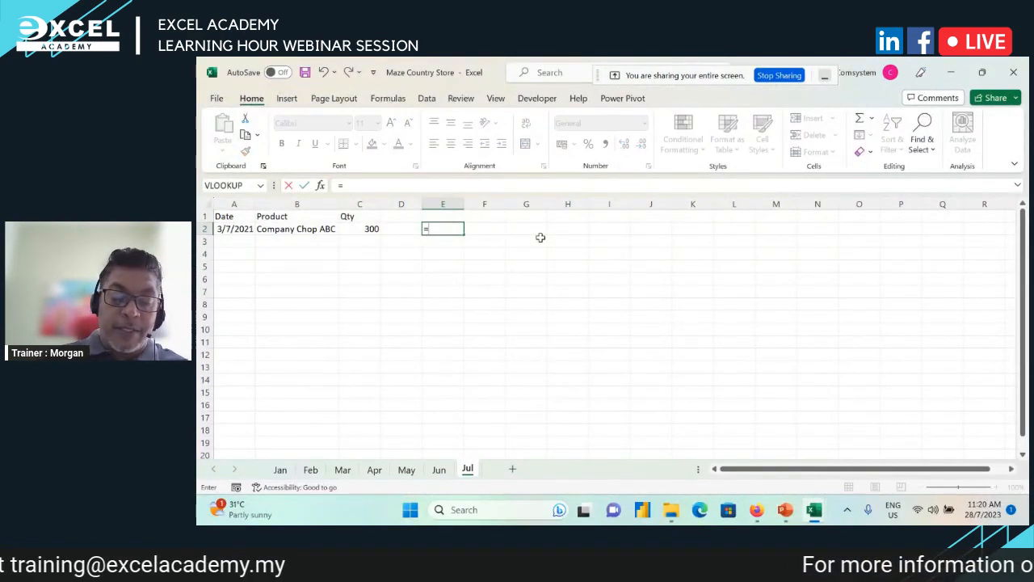
pyautogui.write('text(')
pyautogui.press('Left')
pyautogui.press('Left')
pyautogui.press('Left')
pyautogui.press('Left')
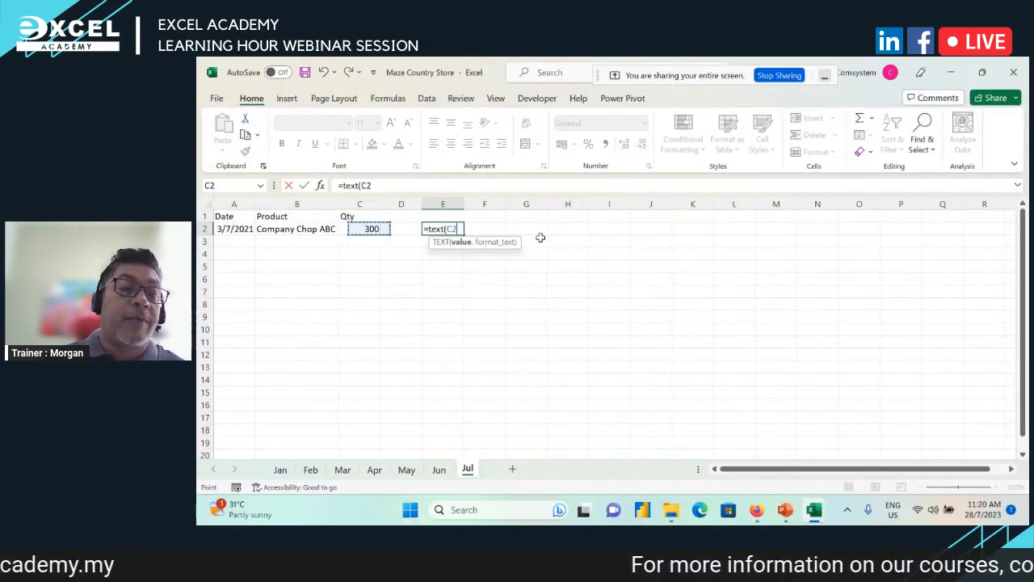
pyautogui.write(',"ddd")')
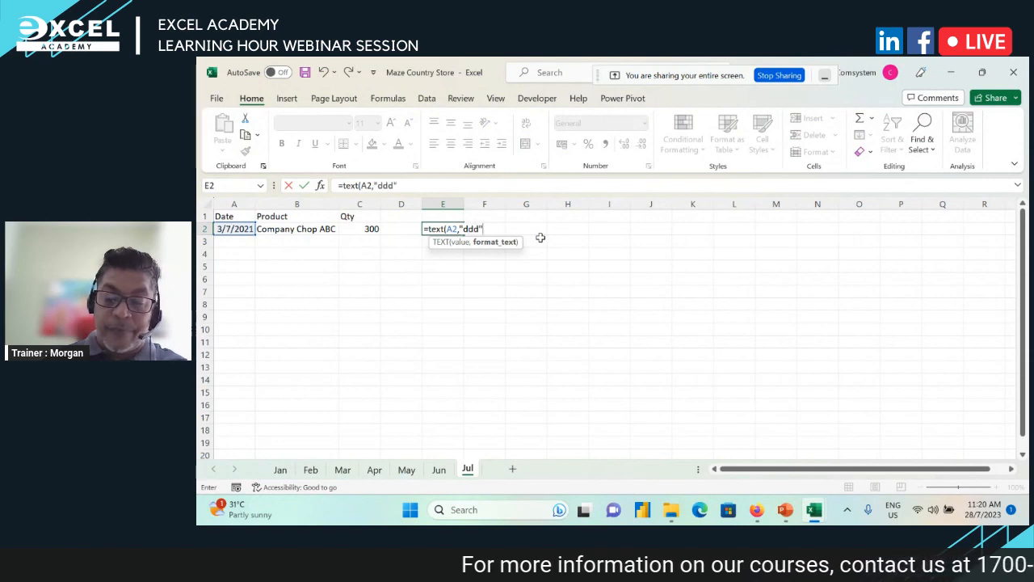
pyautogui.press('Return')
pyautogui.press('Up')
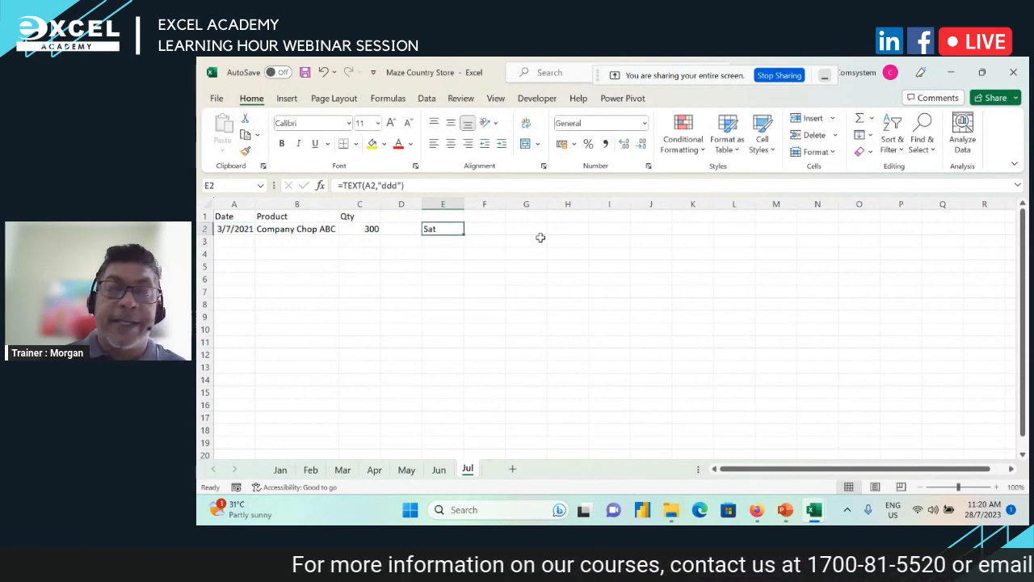
# Delete the weekday formula from E2.
pyautogui.press('Delete')
pyautogui.press('Left')
pyautogui.press('Left')
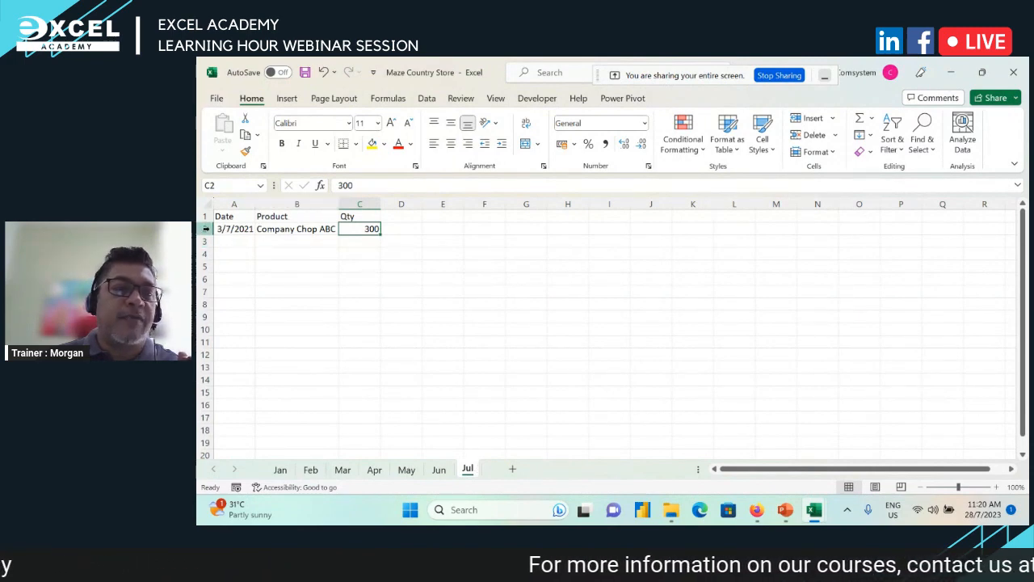
# Save the Maze Country Store workbook with its new Jul sheet and close it.
pyautogui.click(305, 71)
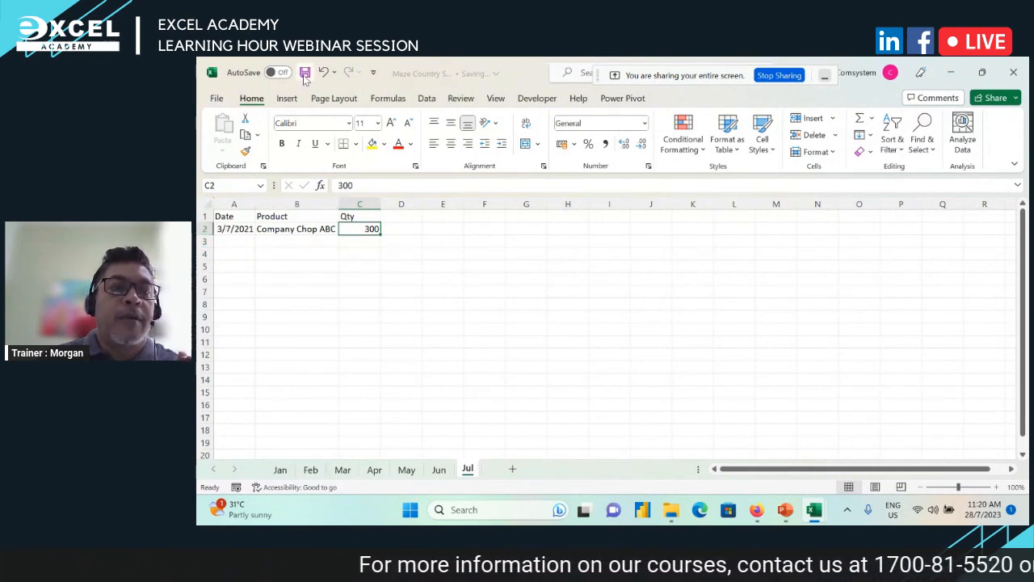
pyautogui.click(1013, 72)
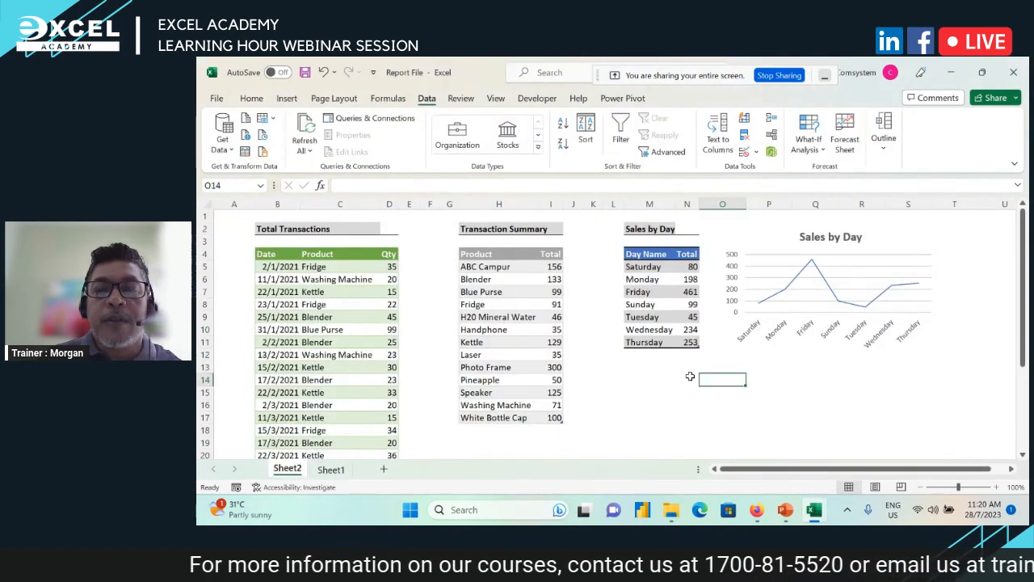
# Check the Saturday row in the Sales by Day table and the last row of the Total Transactions table.
pyautogui.moveTo(610, 266); pyautogui.dragTo(687, 266)
pyautogui.click(648, 379)
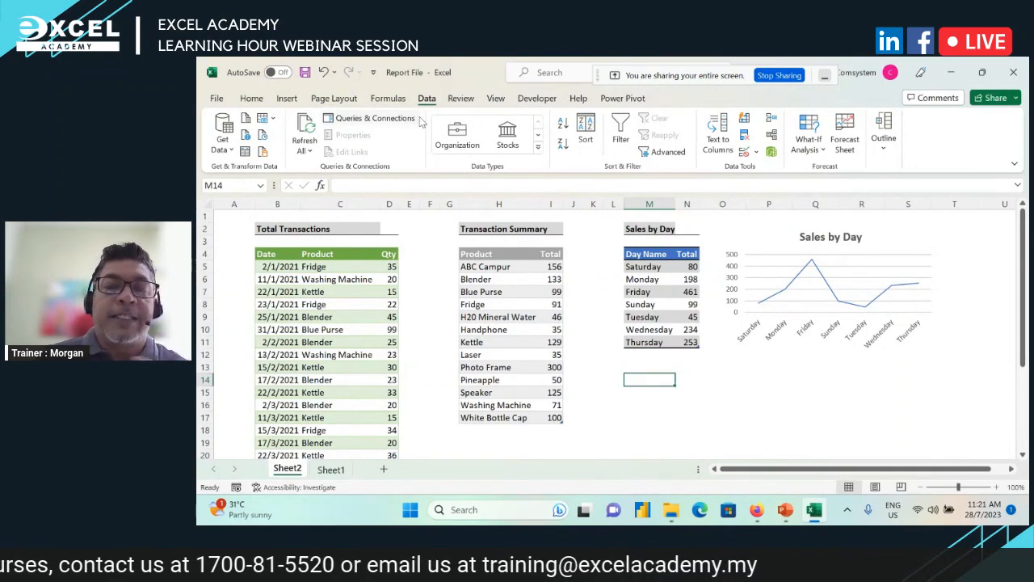
pyautogui.scroll(-6, 327, 340)
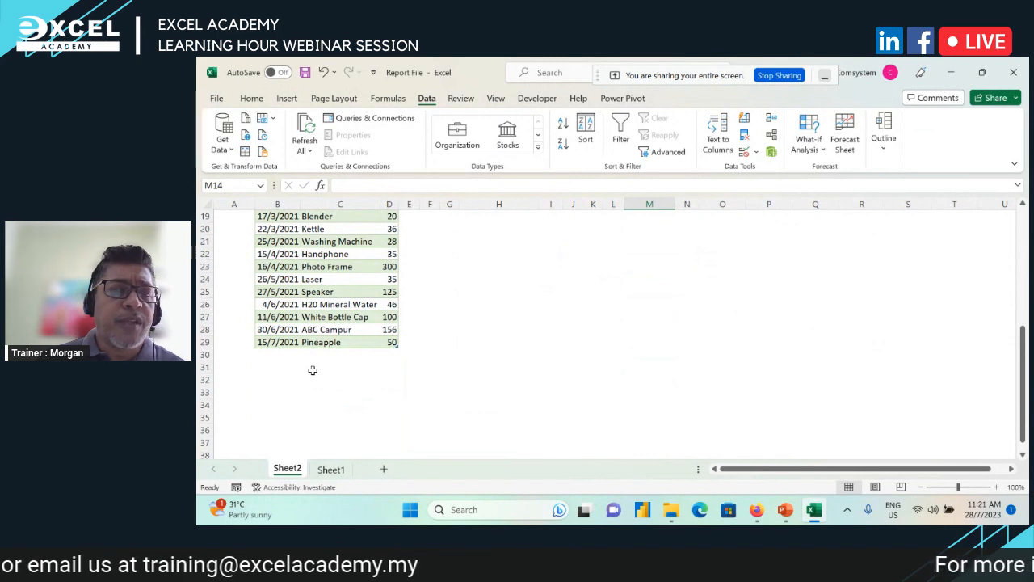
pyautogui.click(258, 343)
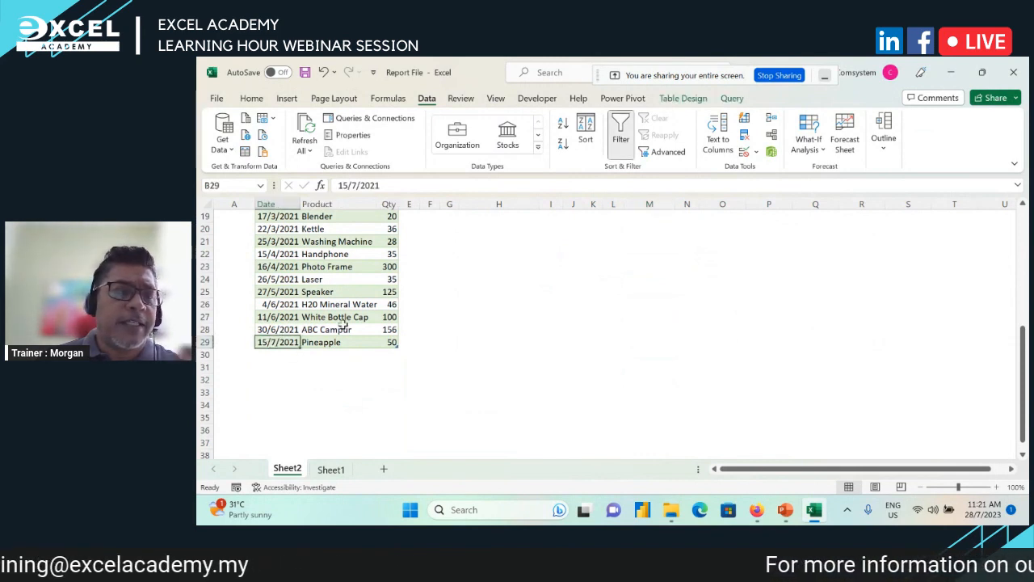
# Refresh all the report's queries and select the row of the newly loaded July transaction in the Total Transactions table.
pyautogui.click(337, 380)
pyautogui.click(321, 123)
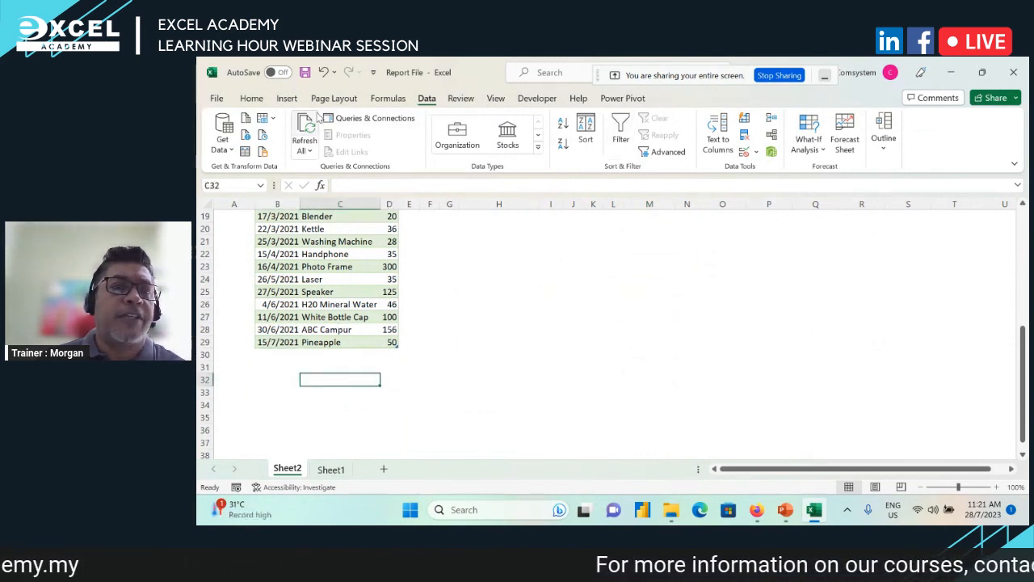
pyautogui.click(207, 342)
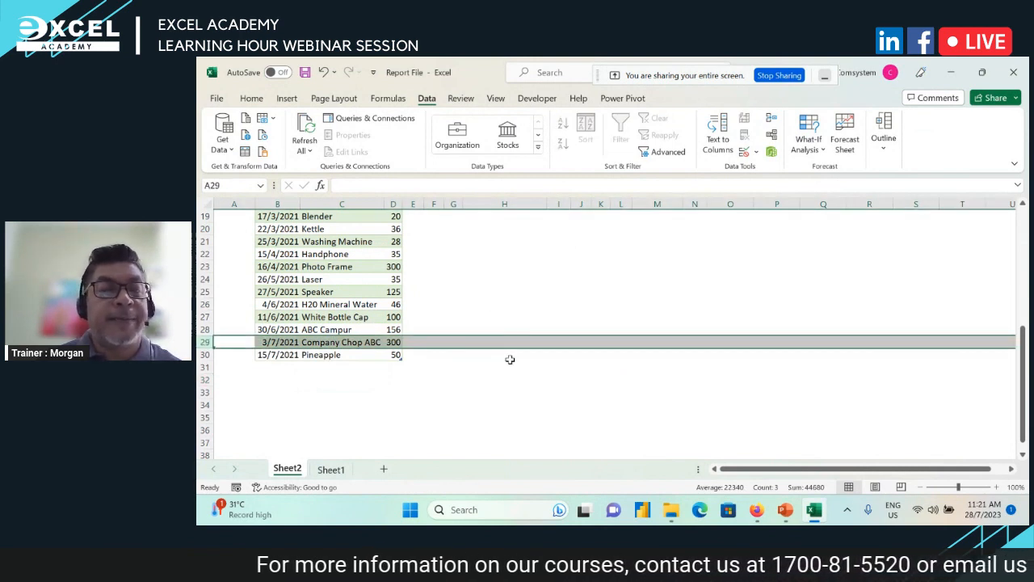
# Check the Company Chop ABC row in the Transaction Summary and the Saturday row in the Sales by Day table.
pyautogui.scroll(5, 510, 359)
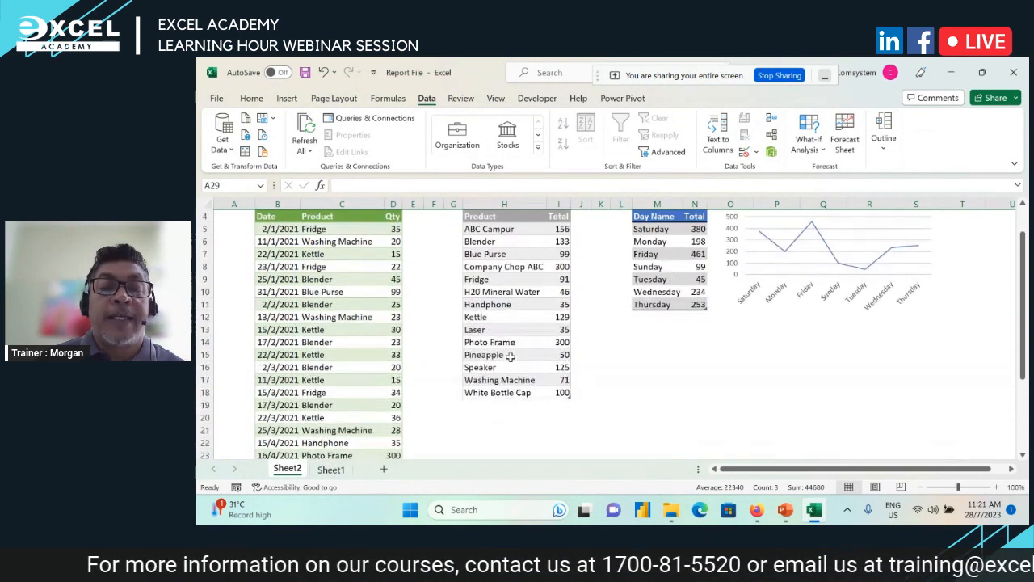
pyautogui.moveTo(451, 265); pyautogui.dragTo(562, 266)
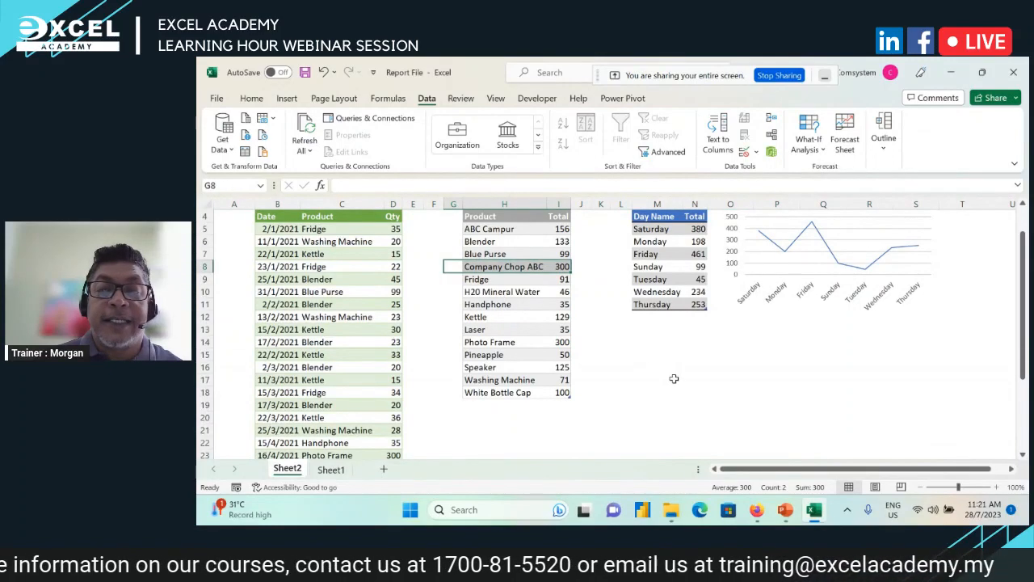
pyautogui.click(674, 378)
pyautogui.scroll(1, 673, 378)
pyautogui.moveTo(623, 267); pyautogui.dragTo(695, 267)
pyautogui.click(686, 382)
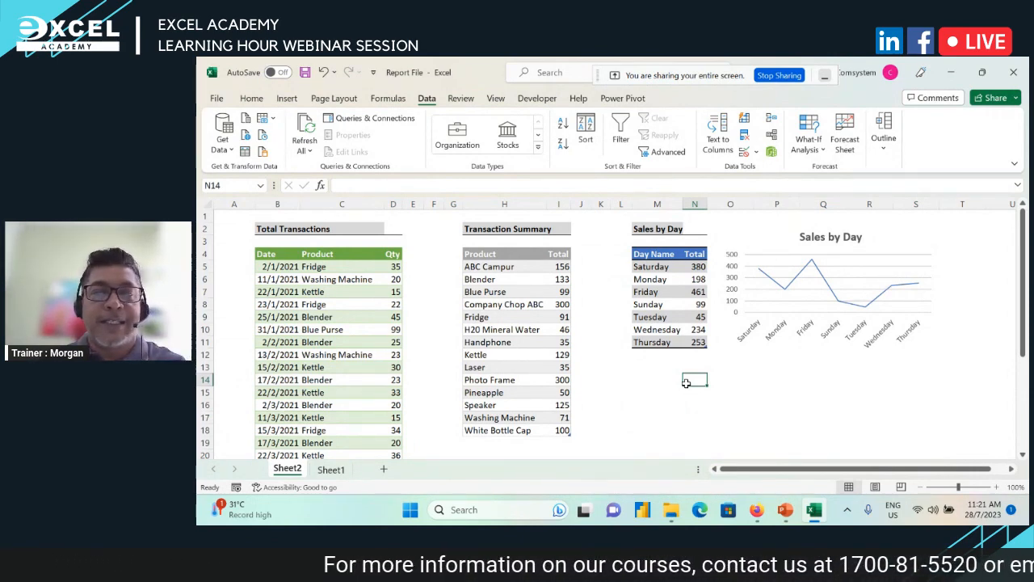
# Open the Days query in the Power Query Editor, examine the Maze Country Store xlsx query's applied steps, and close the editor.
pyautogui.click(363, 305)
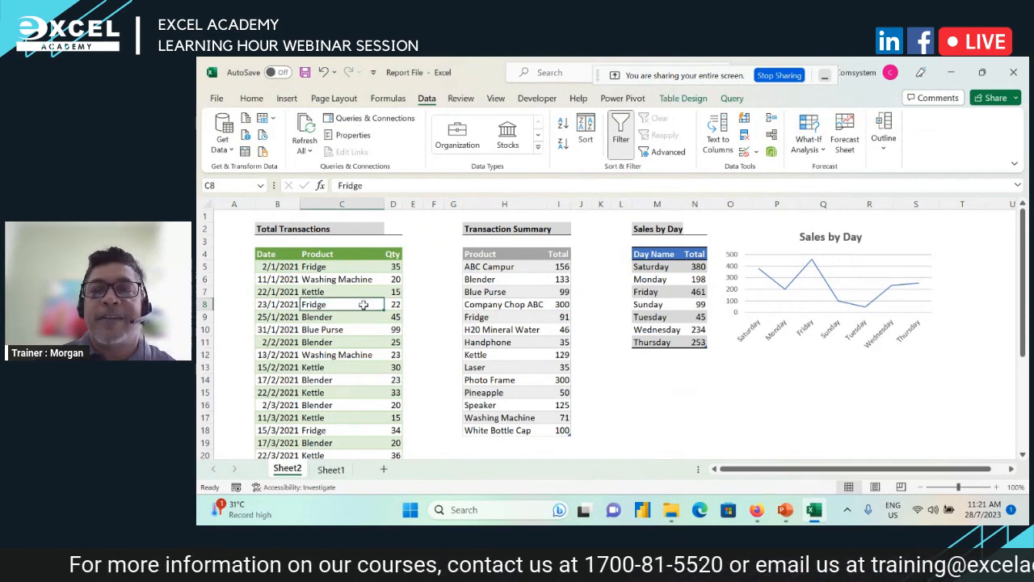
pyautogui.click(682, 99)
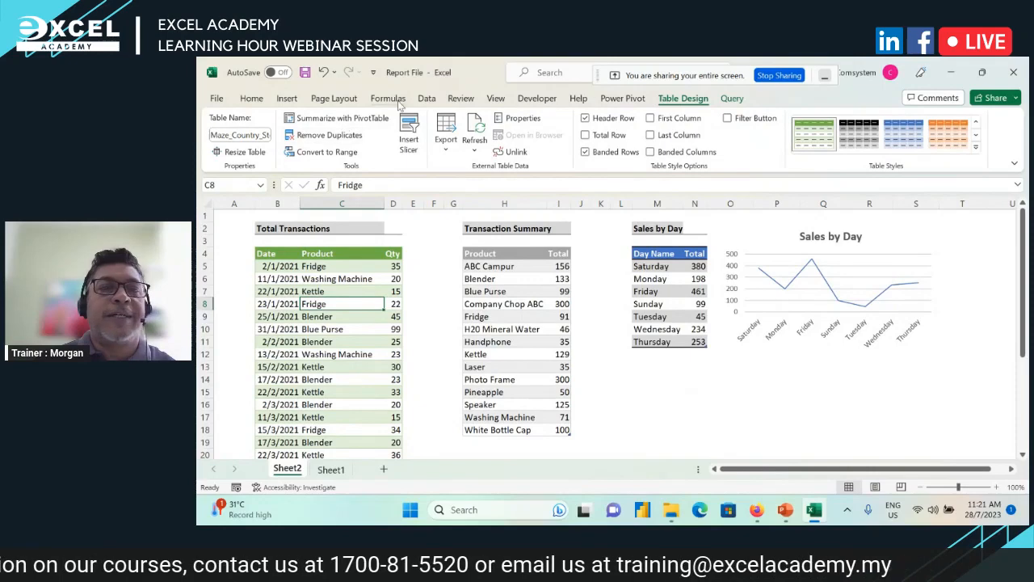
pyautogui.click(454, 98)
pyautogui.click(424, 97)
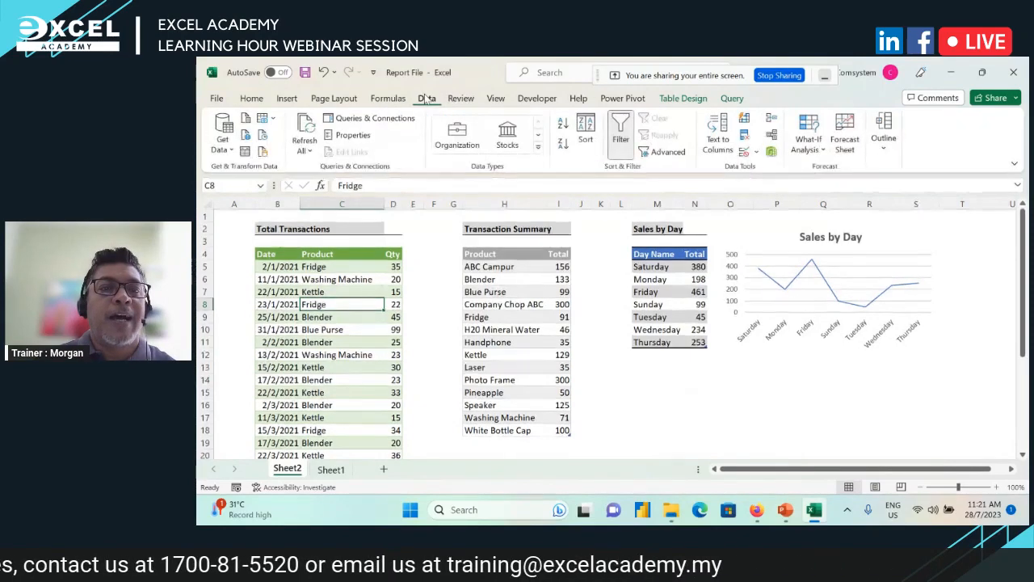
pyautogui.click(371, 118)
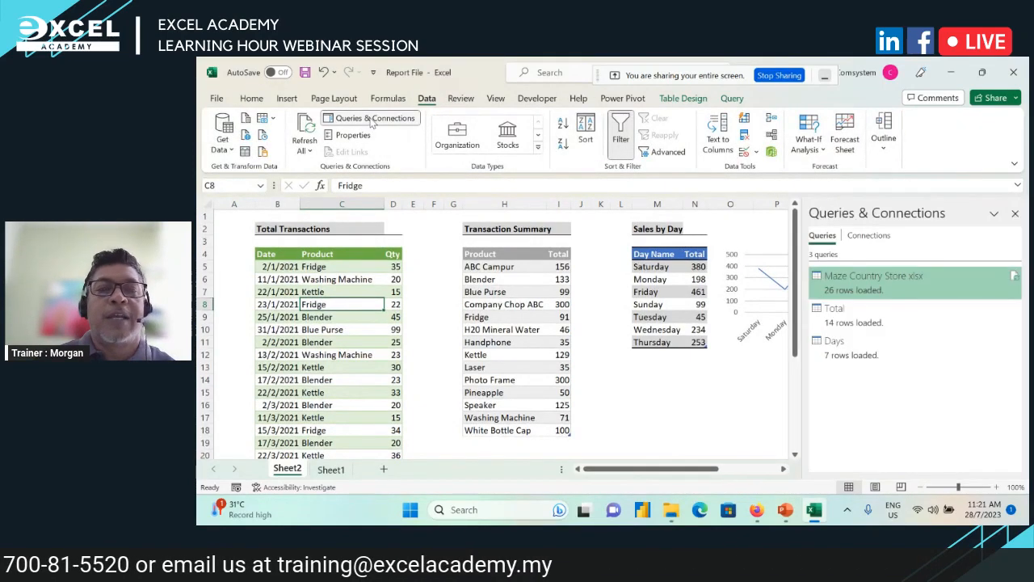
pyautogui.doubleClick(850, 336)
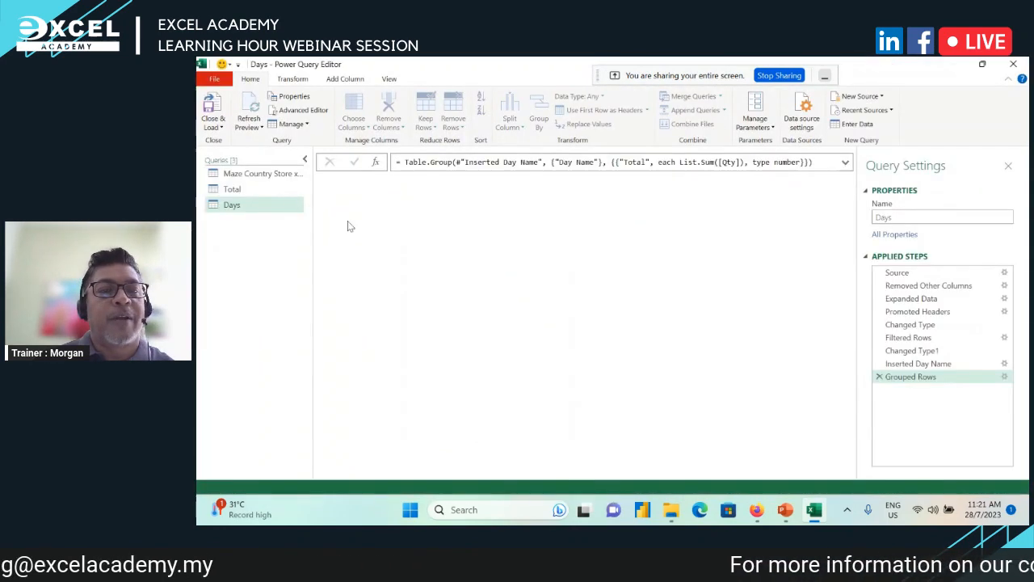
pyautogui.click(257, 173)
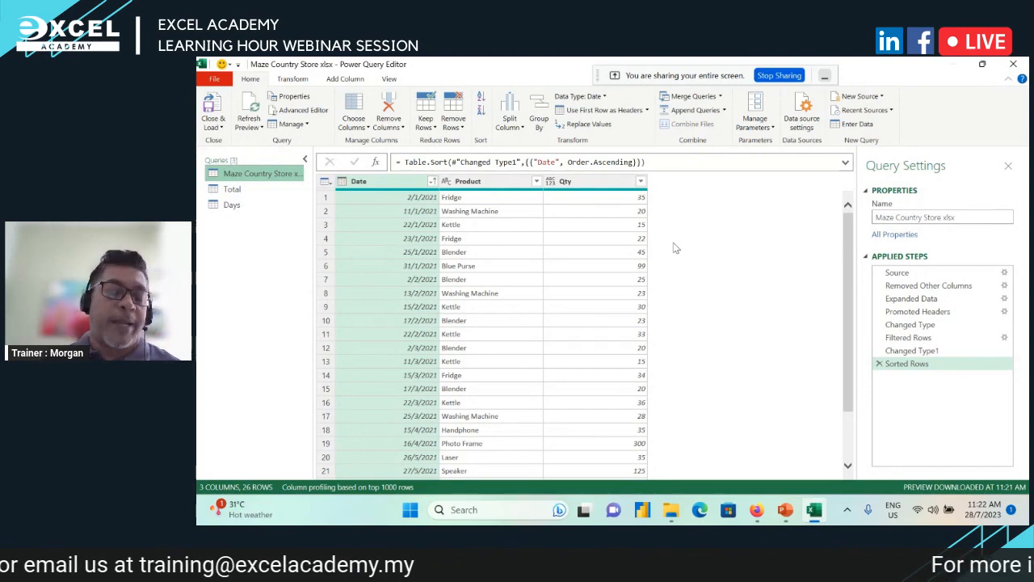
pyautogui.click(1013, 64)
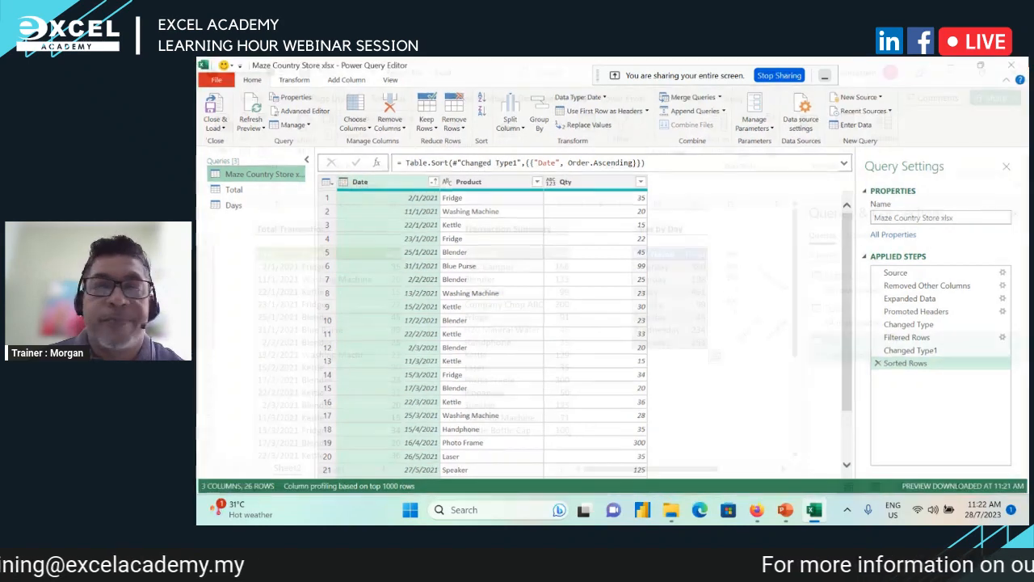
# Close the report workbook without saving and switch to the 1.Multiple Files folder in File Explorer.
pyautogui.click(637, 379)
pyautogui.click(1013, 72)
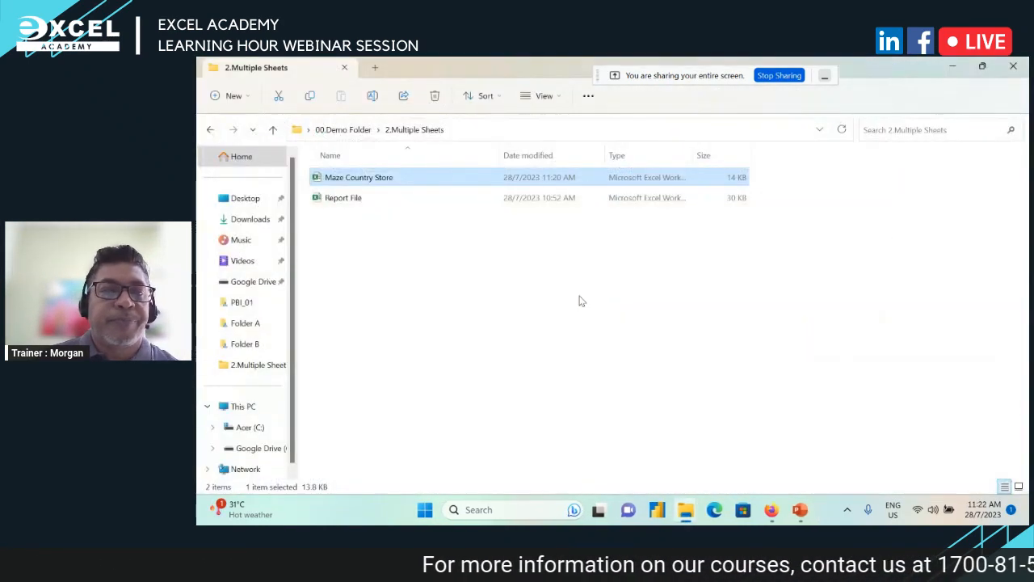
pyautogui.click(331, 135)
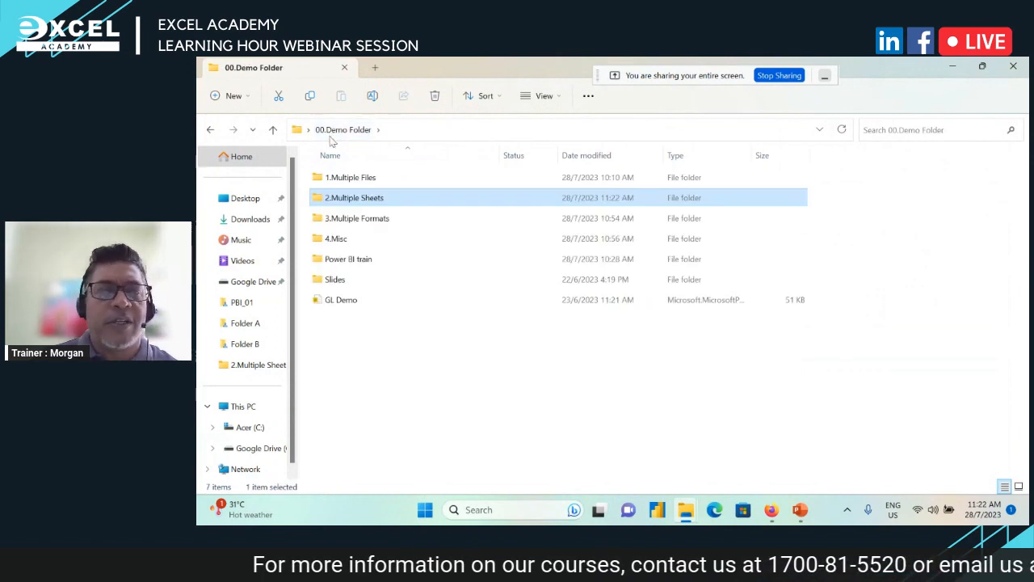
pyautogui.doubleClick(361, 177)
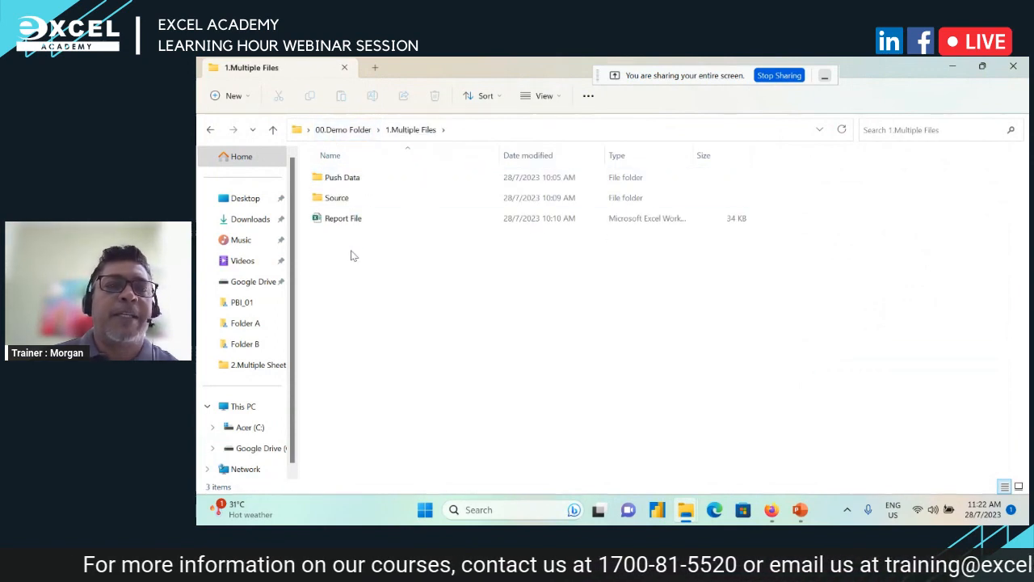
# Open the 2017 workbook from the Source folder, examine its order data, and close it.
pyautogui.doubleClick(345, 199)
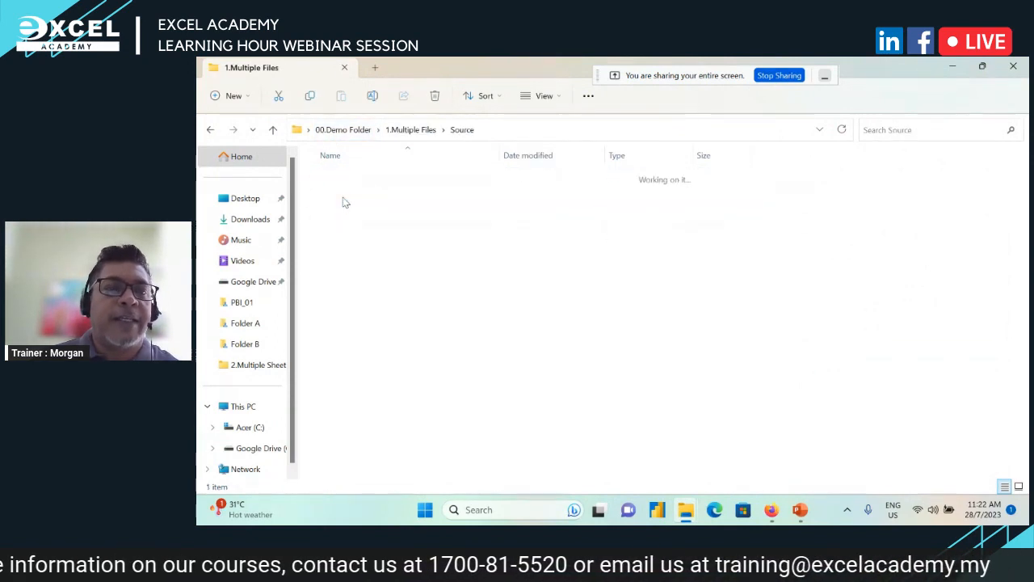
pyautogui.doubleClick(337, 181)
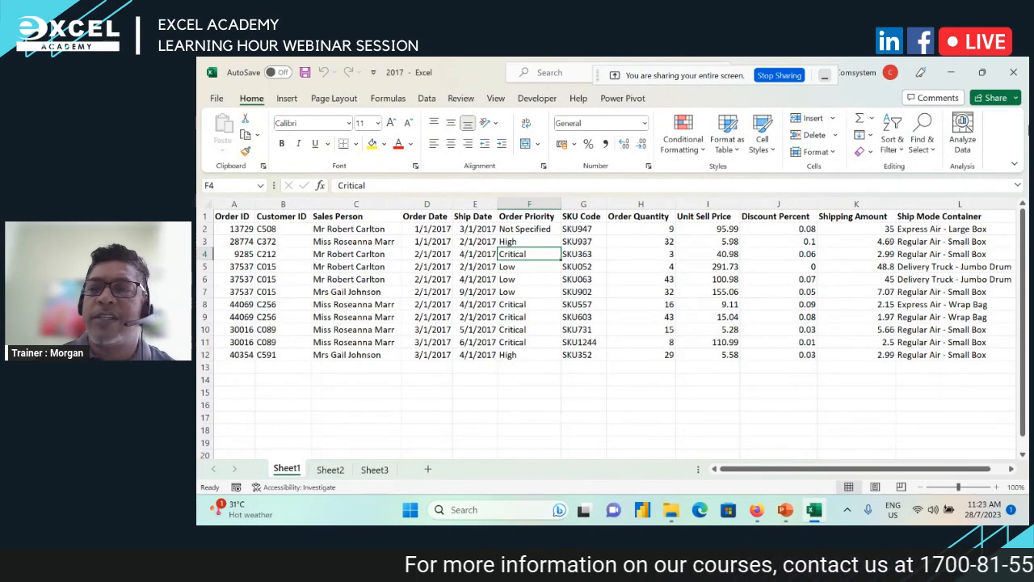
pyautogui.click(1013, 72)
# Open the Report File workbook from the 1.Multiple Files folder.
pyautogui.click(411, 129)
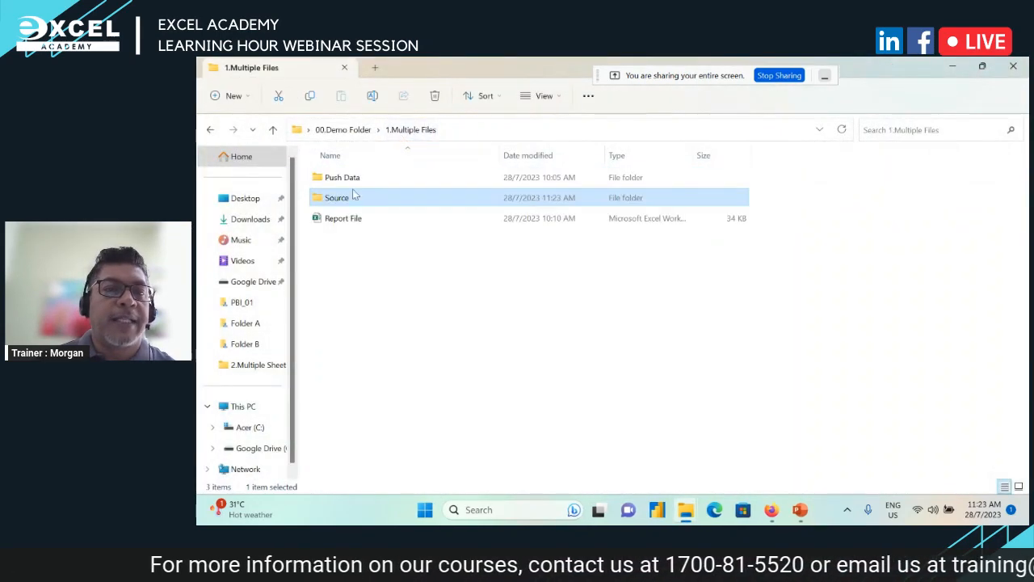
pyautogui.doubleClick(342, 219)
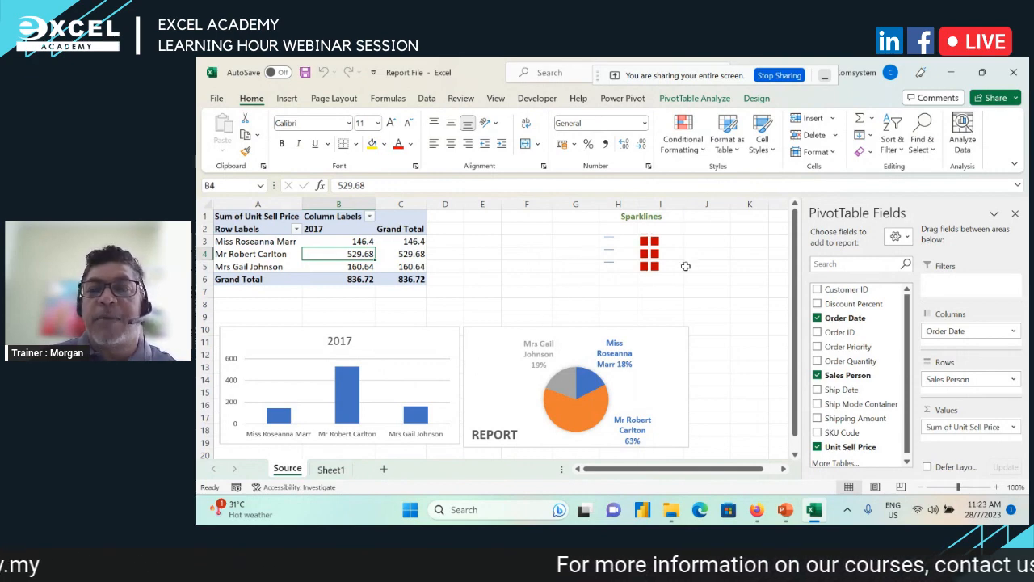
# Copy the 2018, 2019 and 2020 workbooks from the Push Data folder into the Source folder.
pyautogui.click(675, 518)
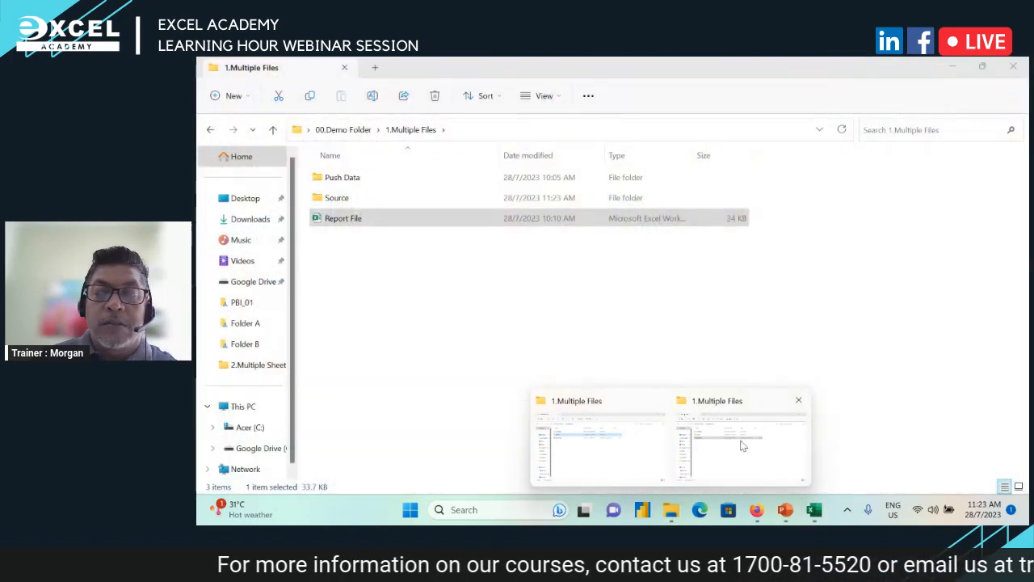
pyautogui.click(739, 440)
pyautogui.doubleClick(357, 181)
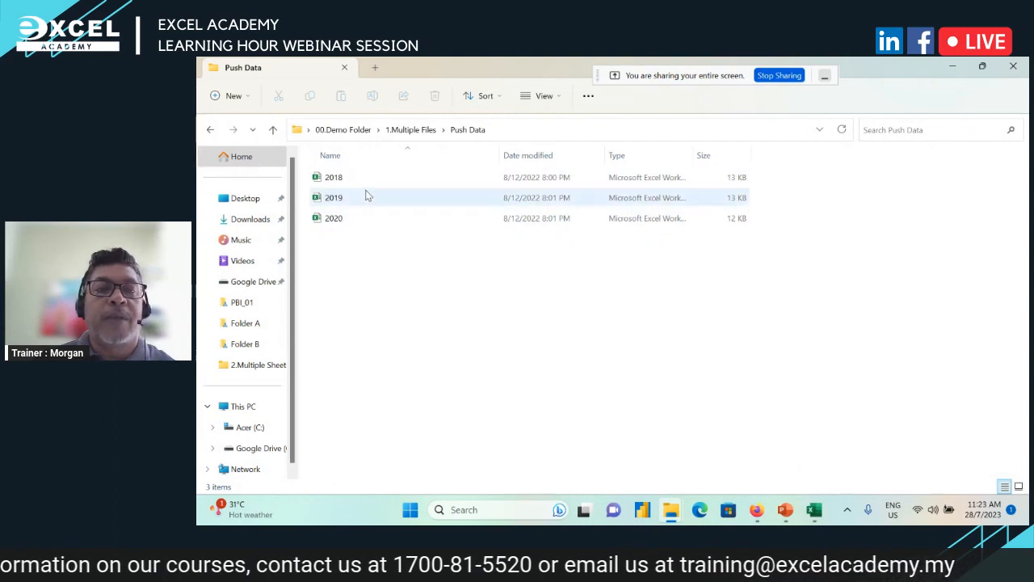
pyautogui.click(356, 184)
pyautogui.hotkey('shift', 'Down')
pyautogui.hotkey('shift', 'Down')
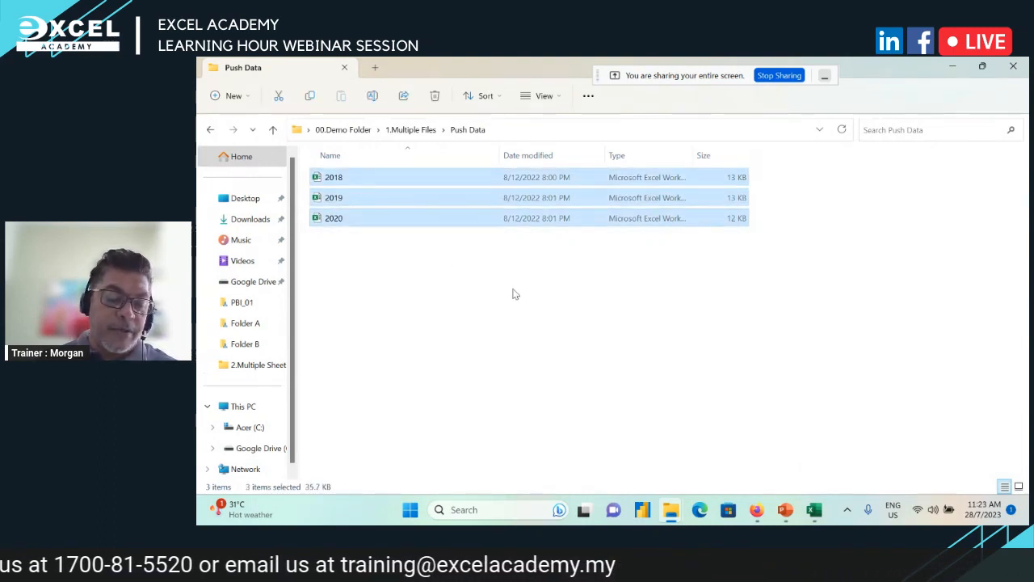
pyautogui.click(410, 129)
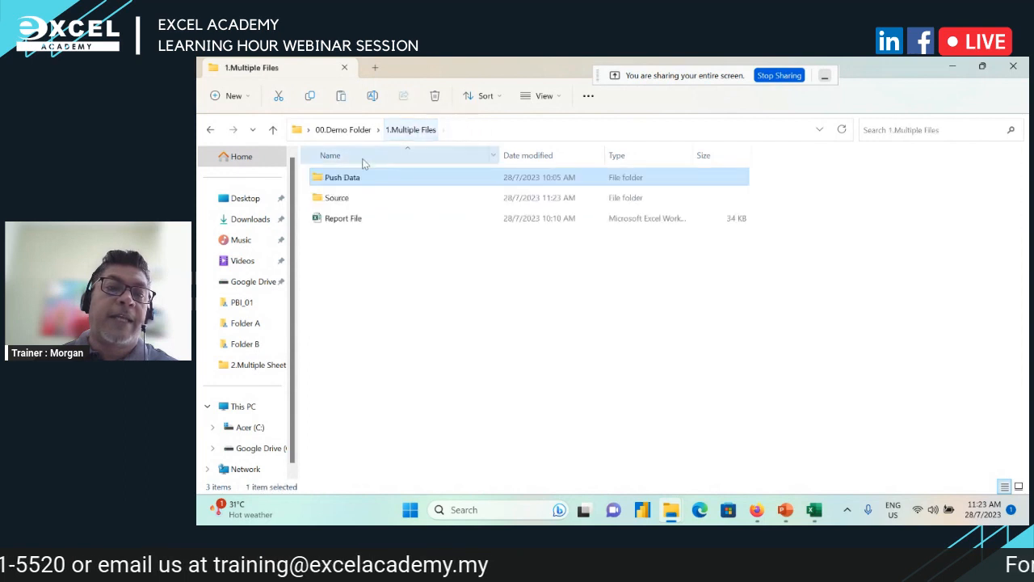
pyautogui.doubleClick(331, 198)
pyautogui.hotkey('ctrl', 'v')
pyautogui.click(349, 284)
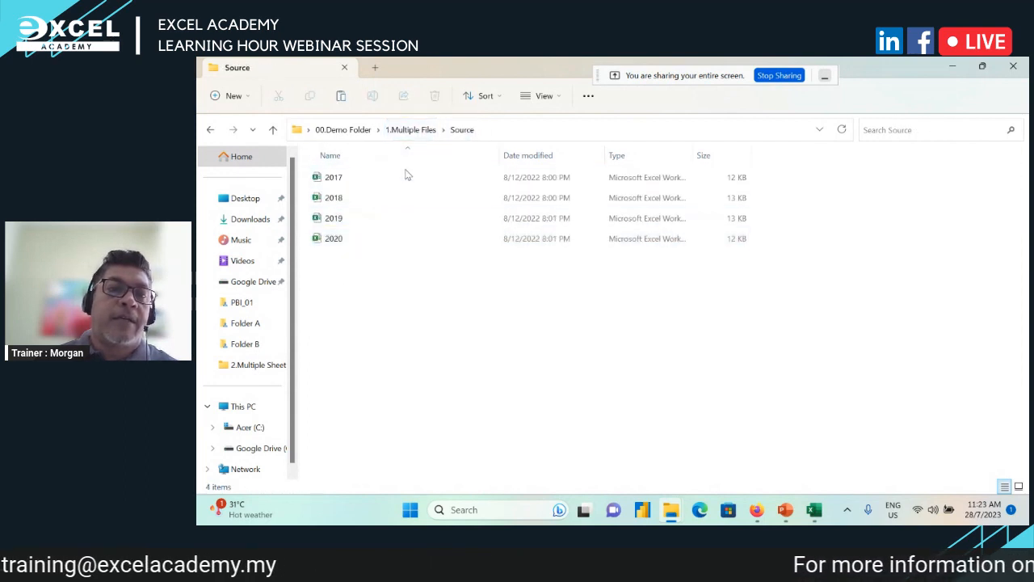
# Mark the Source folder in 1.Multiple Files with a red arrow and clear the annotation.
pyautogui.click(410, 129)
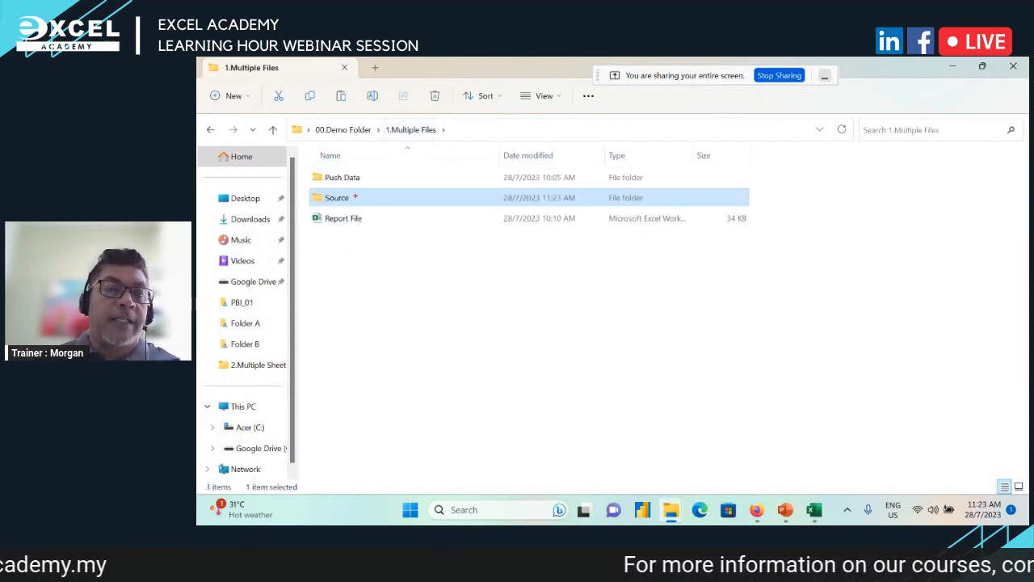
pyautogui.moveTo(412, 176); pyautogui.dragTo(356, 196)
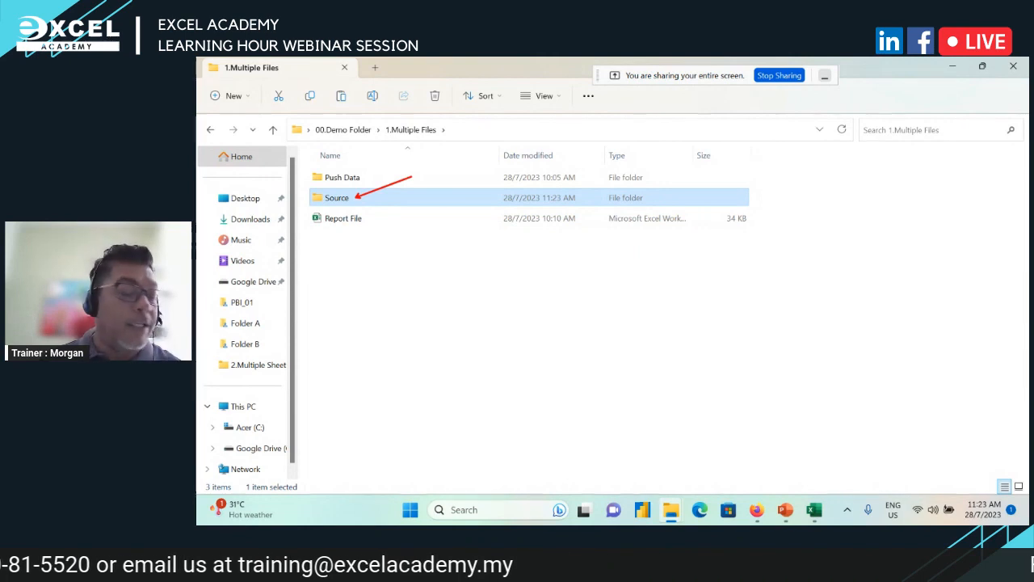
pyautogui.press('Escape')
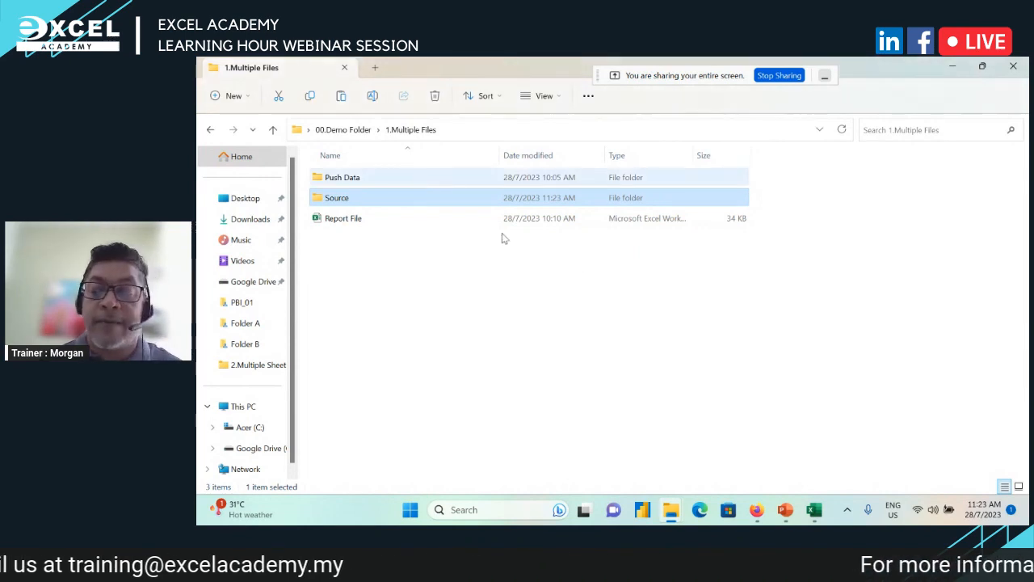
# Switch back to the Report File workbook, refresh all its data, and close the workbook without saving.
pyautogui.click(814, 509)
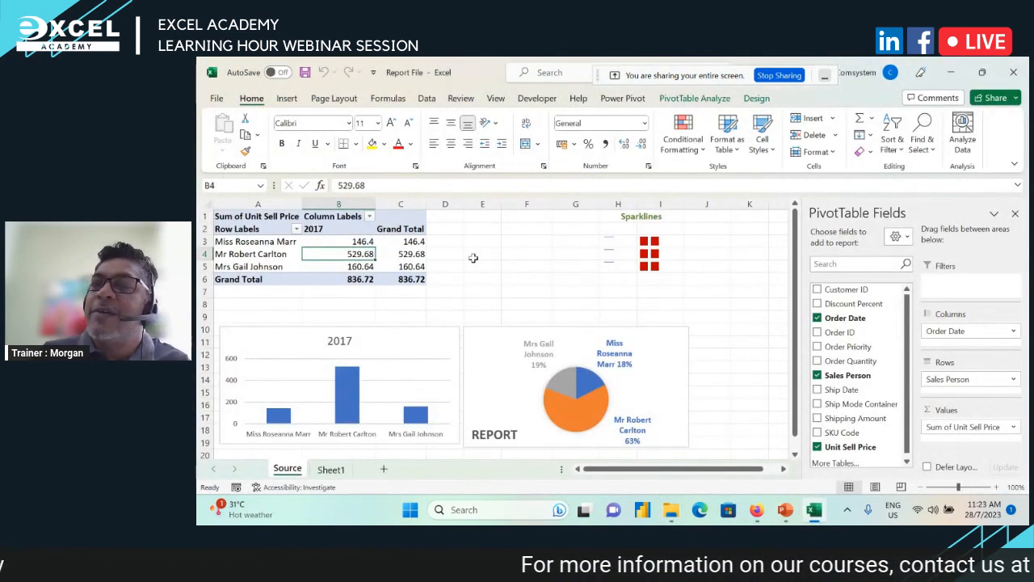
pyautogui.click(427, 98)
pyautogui.click(302, 131)
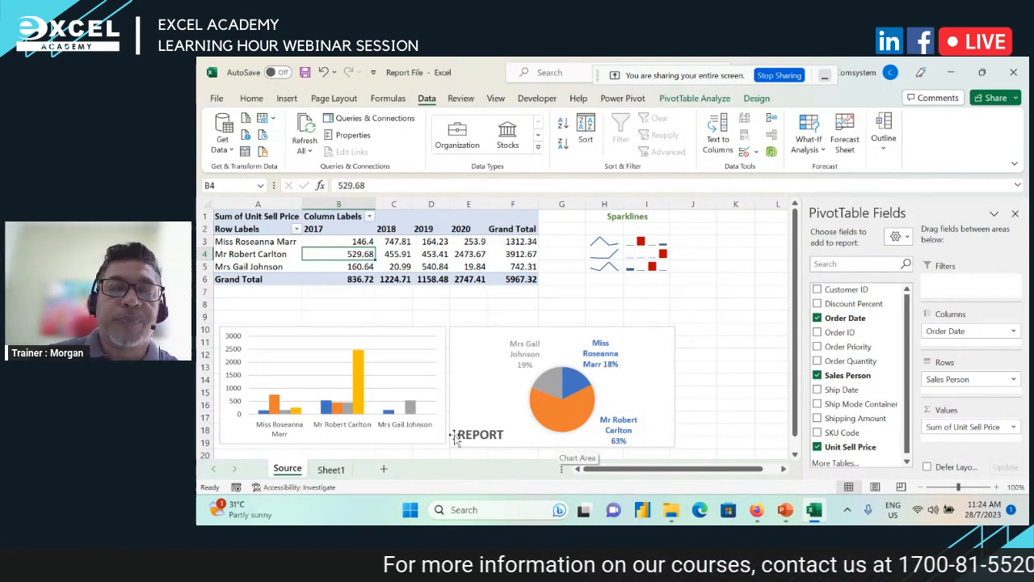
pyautogui.click(1013, 72)
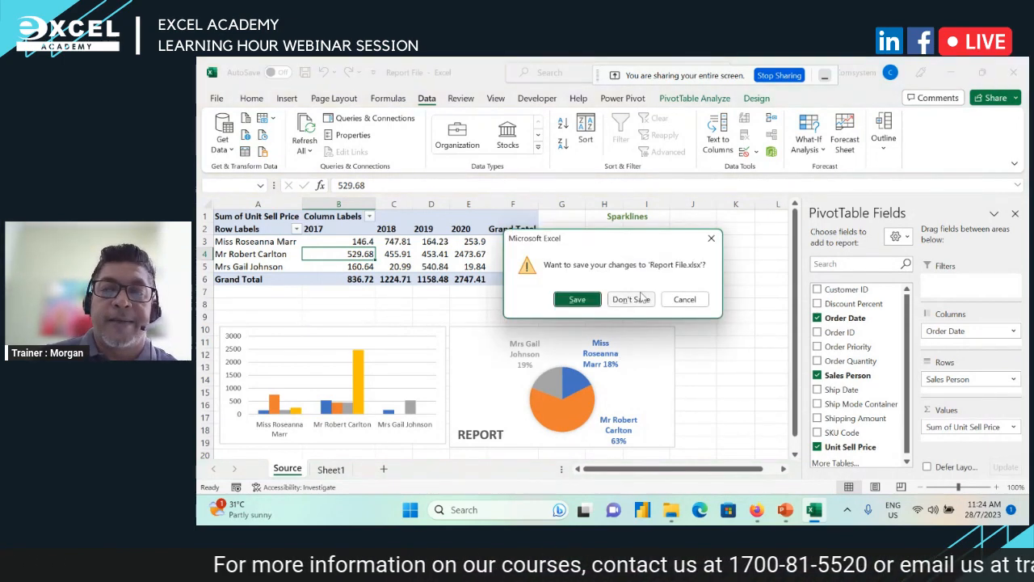
pyautogui.click(638, 299)
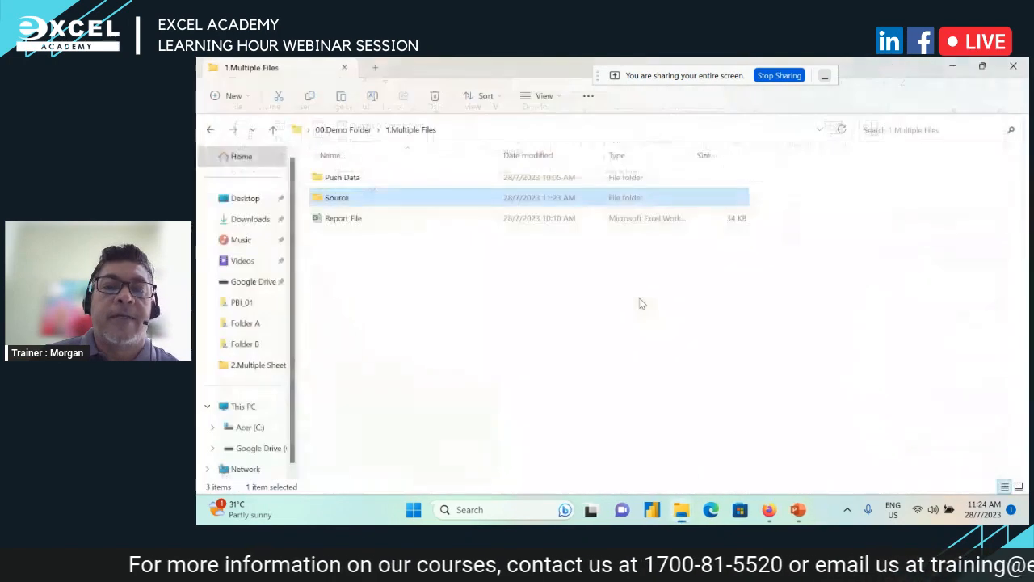
# Open the Source folder inside 3.Multiple Formats in the demo folder.
pyautogui.click(361, 135)
pyautogui.click(368, 224)
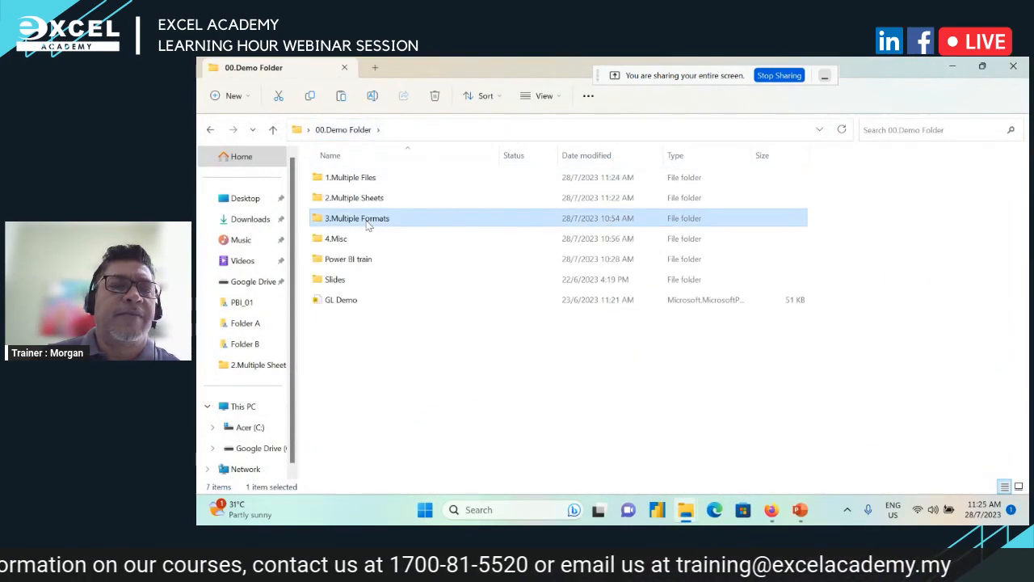
pyautogui.doubleClick(368, 225)
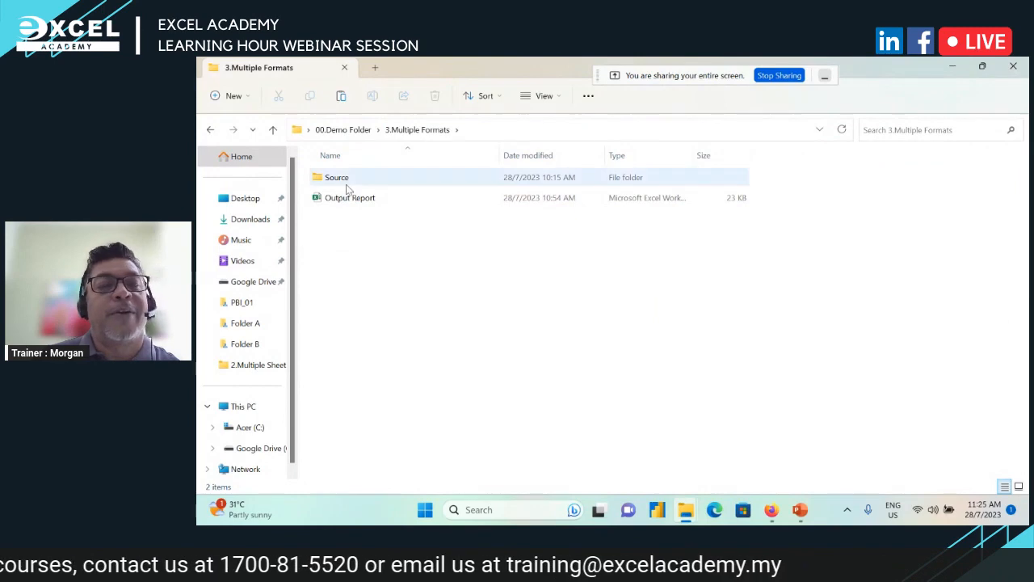
pyautogui.click(347, 184)
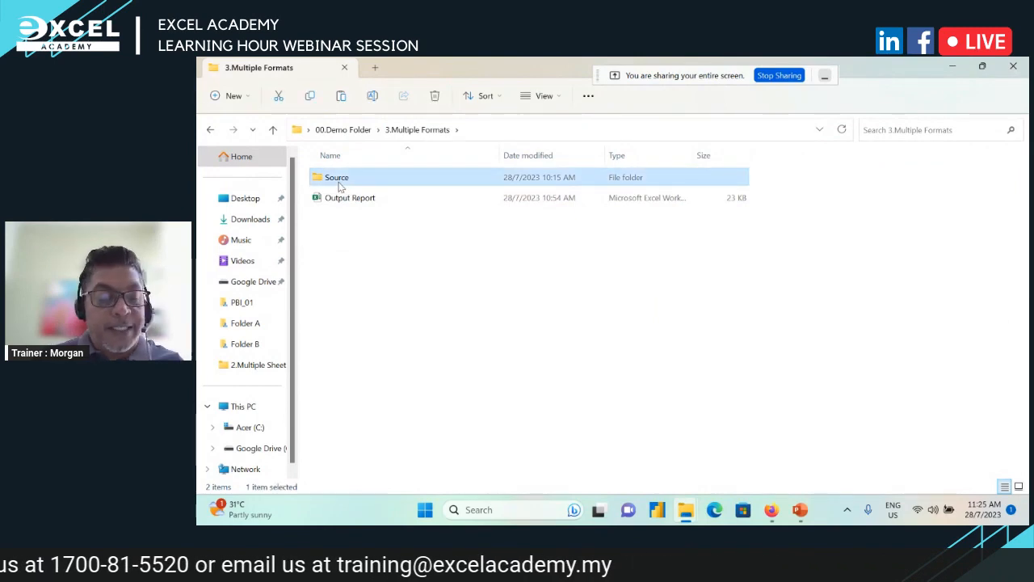
pyautogui.doubleClick(345, 191)
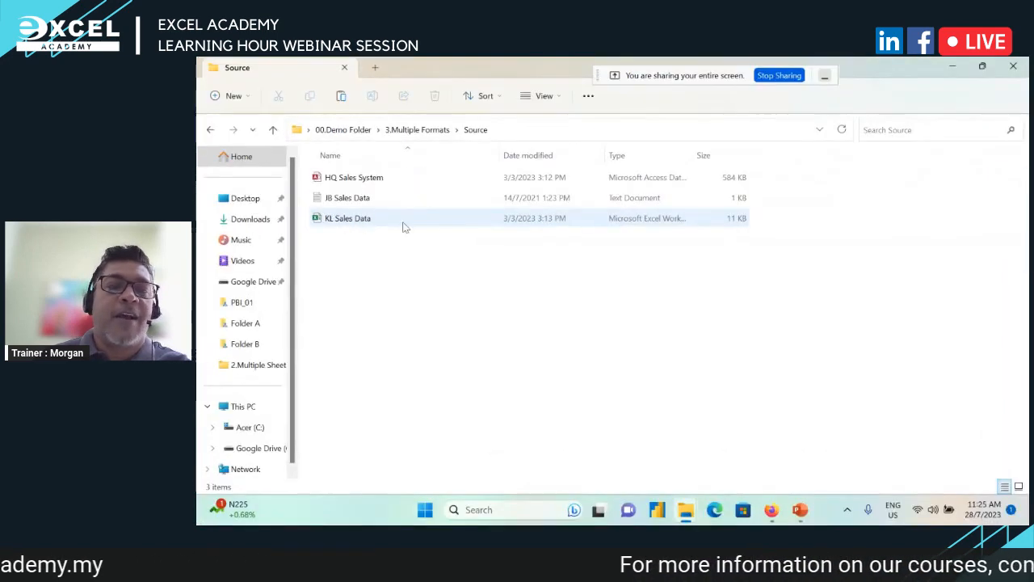
# Widen the Type column in the Source folder, outline the Access, text and Excel file types in red, and clear the annotations.
pyautogui.moveTo(771, 115); pyautogui.dragTo(937, 113)
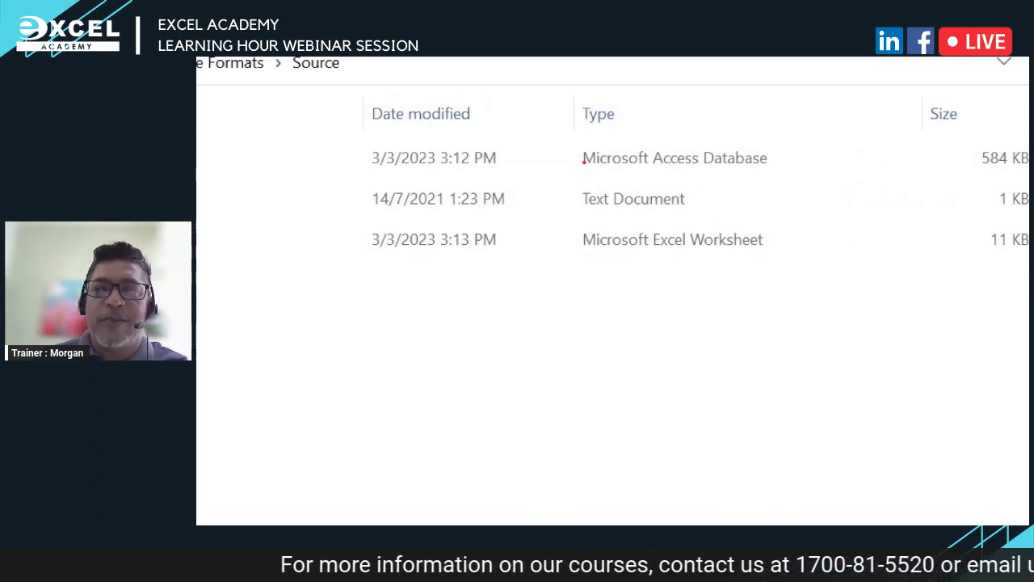
pyautogui.moveTo(571, 142)
pyautogui.mouseDown()
pyautogui.moveTo(837, 198)
pyautogui.moveTo(862, 173)
pyautogui.mouseUp()
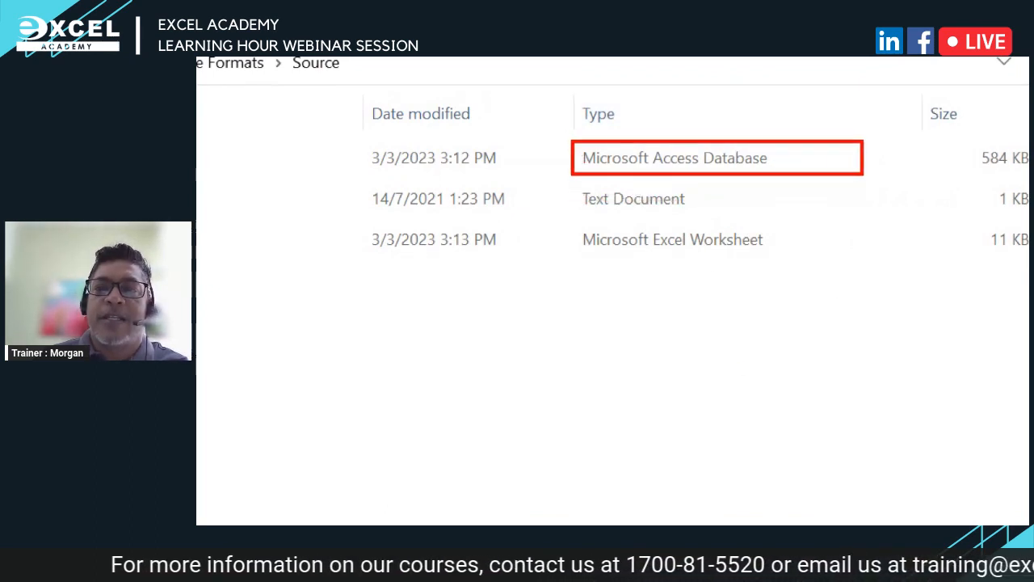
pyautogui.moveTo(561, 184)
pyautogui.mouseDown()
pyautogui.moveTo(575, 201)
pyautogui.moveTo(746, 213)
pyautogui.mouseUp()
pyautogui.moveTo(573, 223)
pyautogui.mouseDown()
pyautogui.moveTo(618, 252)
pyautogui.moveTo(796, 260)
pyautogui.mouseUp()
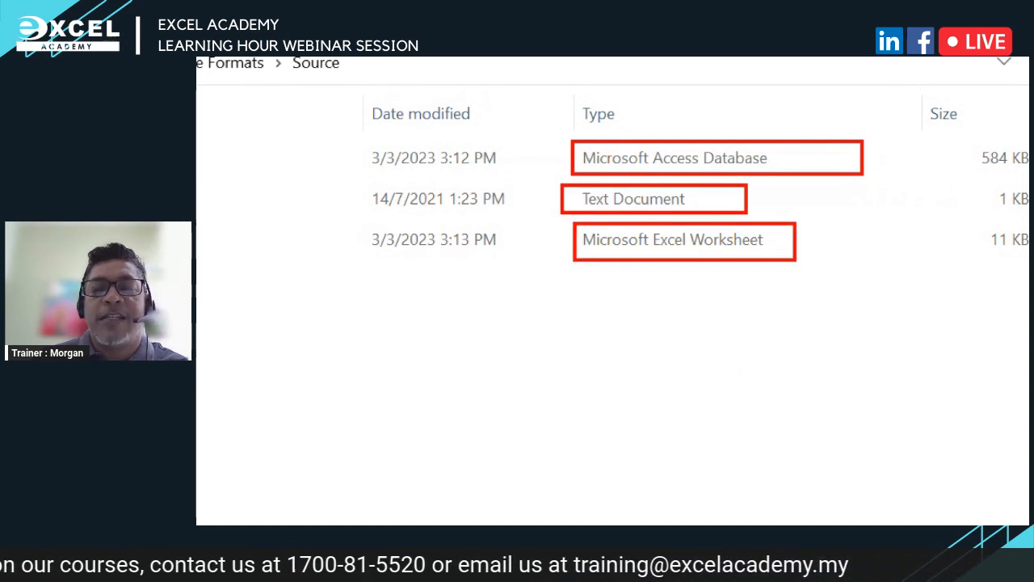
pyautogui.press('Escape')
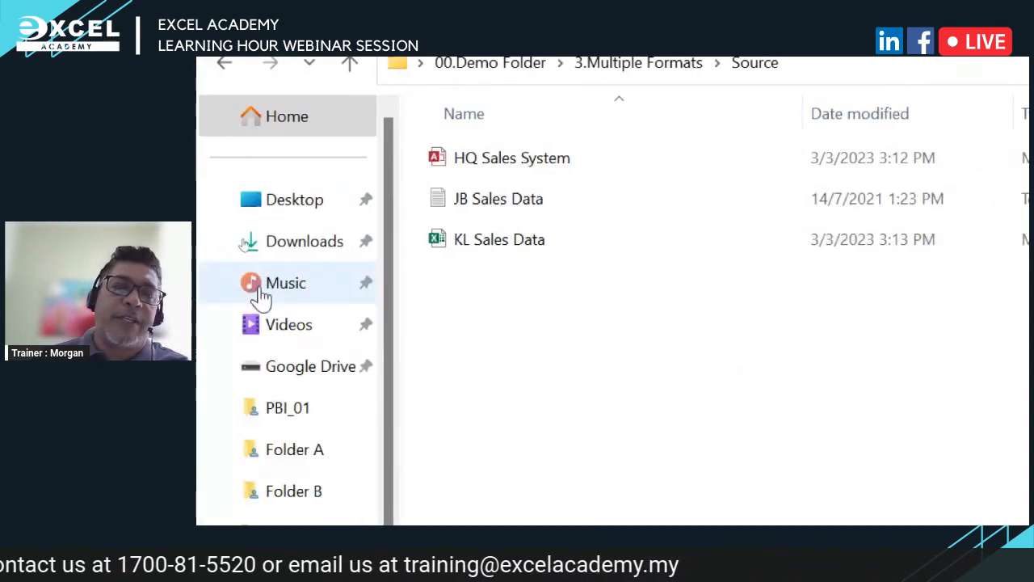
# Open the HQ Sales System Access database, view its sales table, and close the database.
pyautogui.doubleClick(518, 158)
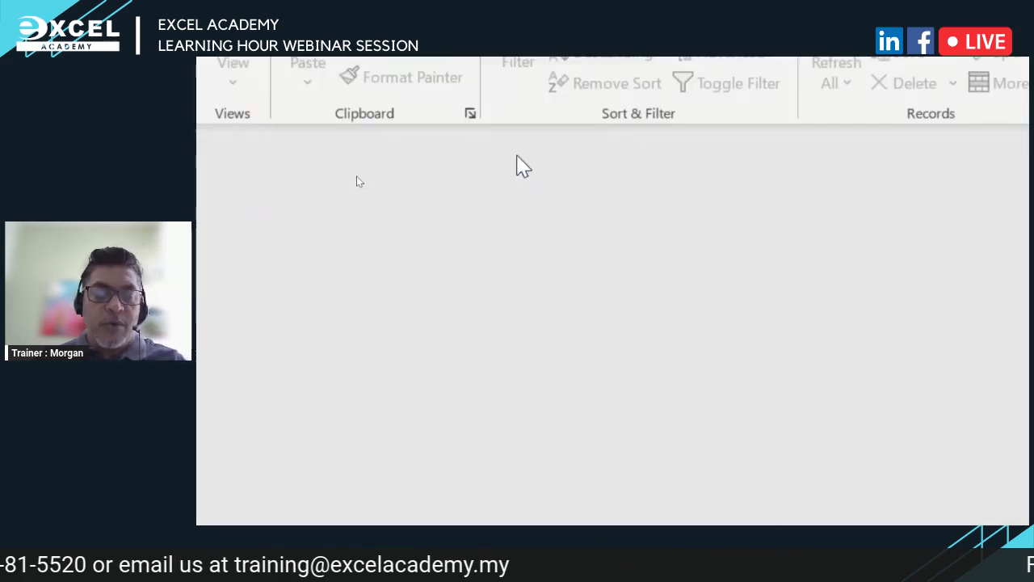
pyautogui.click(530, 173)
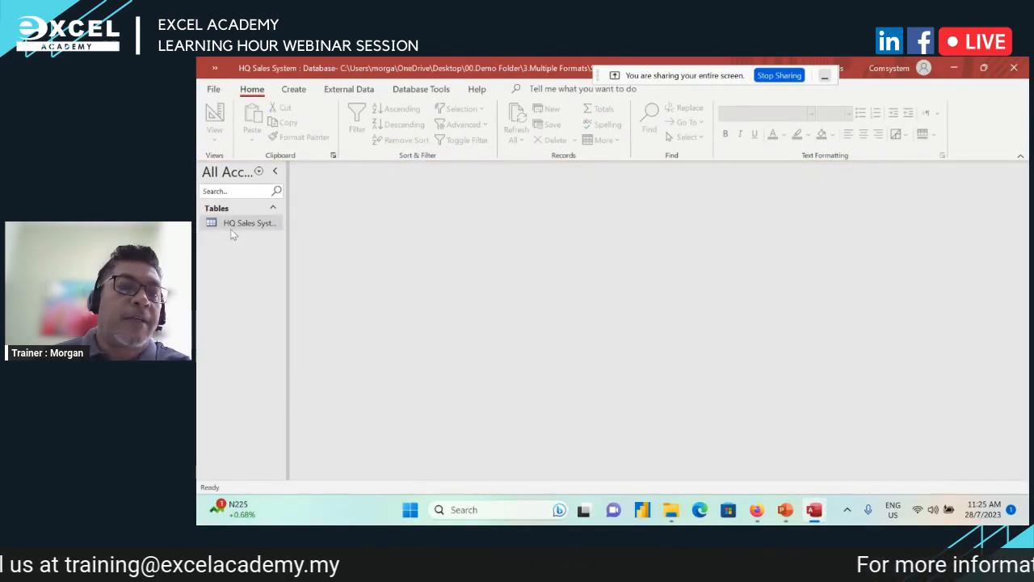
pyautogui.doubleClick(273, 224)
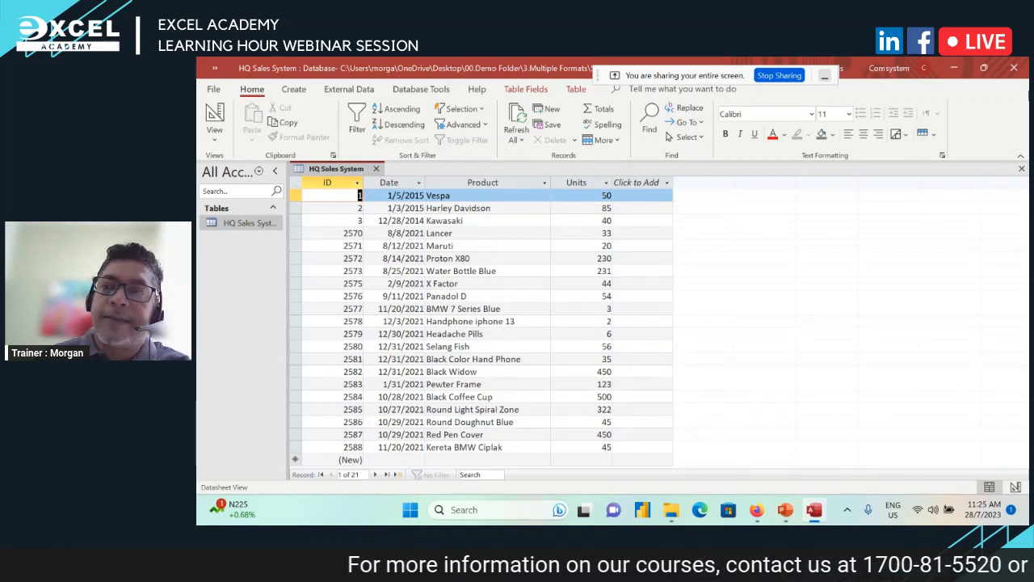
pyautogui.click(1015, 68)
# View the contents of the JB Sales Data text file and the KL Sales Data workbook, closing each one.
pyautogui.doubleClick(367, 195)
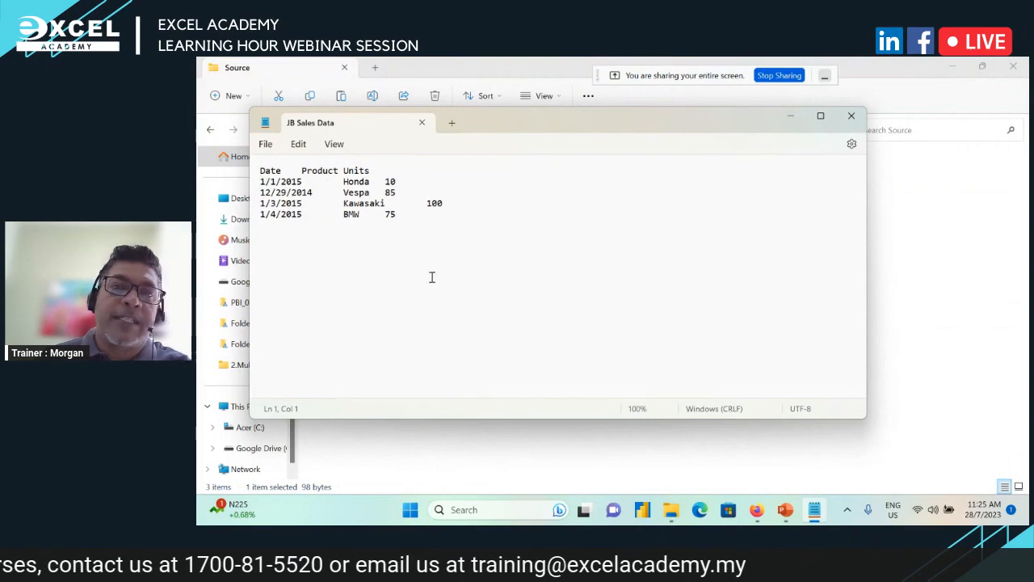
pyautogui.click(861, 118)
pyautogui.doubleClick(371, 215)
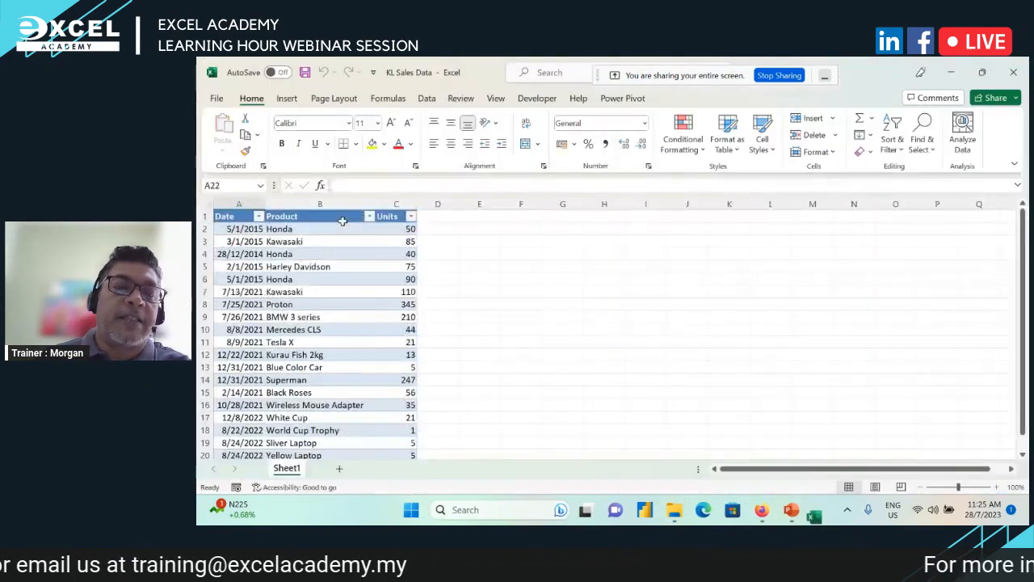
pyautogui.scroll(-3, 346, 258)
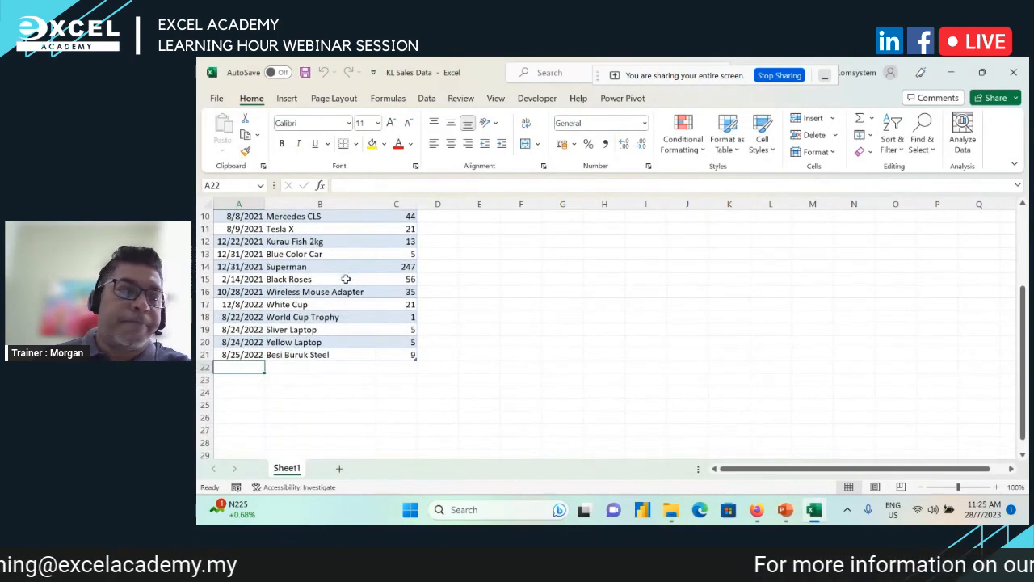
pyautogui.scroll(3, 342, 275)
pyautogui.click(1013, 72)
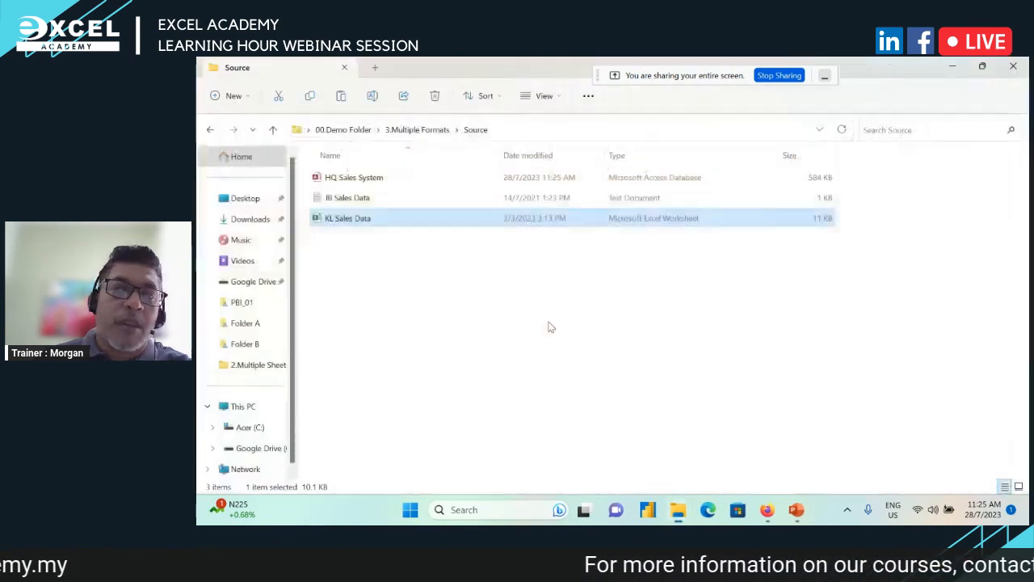
# Open the Output Report workbook in 3.Multiple Formats and examine its pivot table, especially the 2022 column.
pyautogui.click(419, 134)
pyautogui.doubleClick(344, 200)
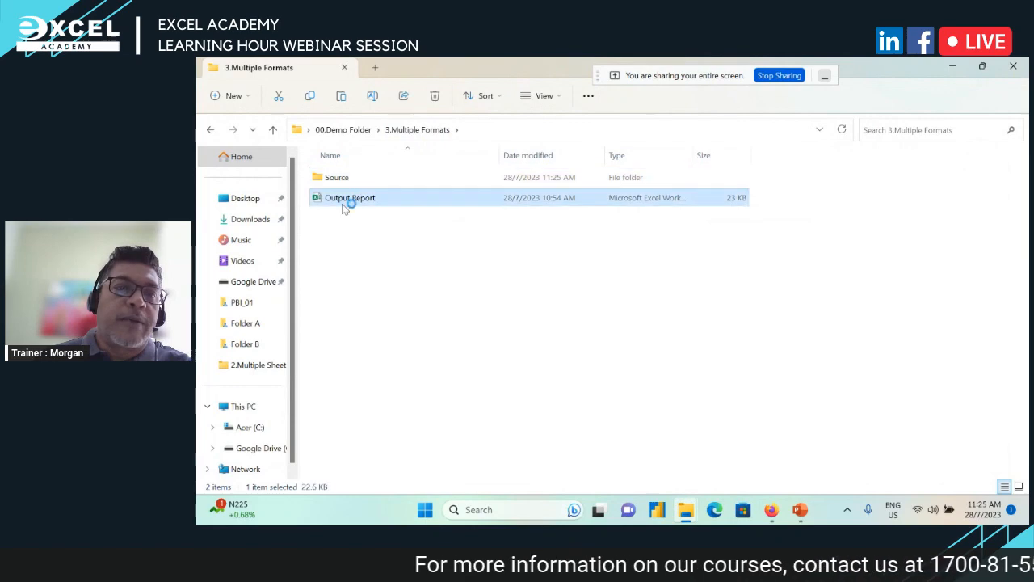
pyautogui.scroll(-10, 393, 272)
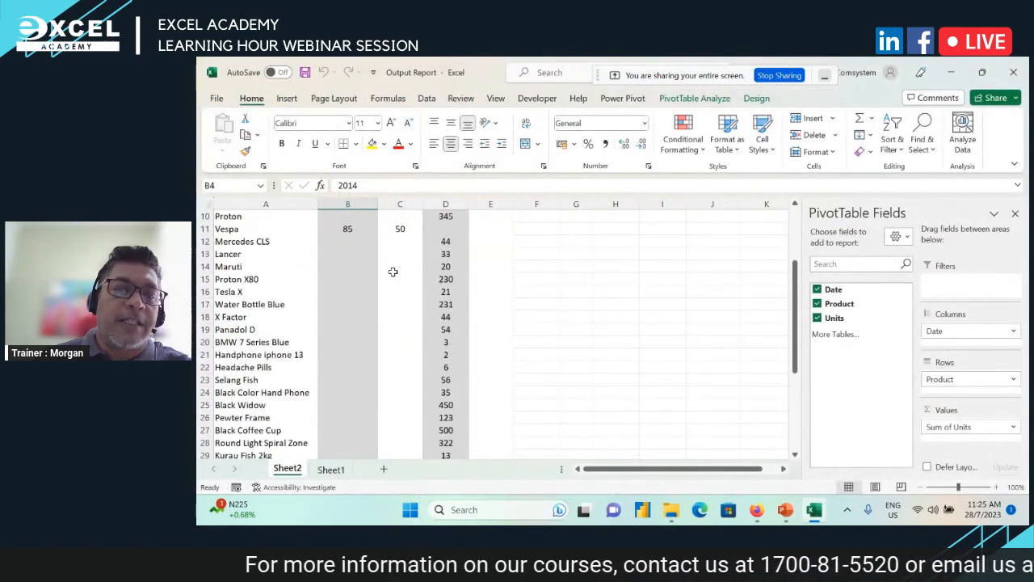
pyautogui.scroll(10, 394, 272)
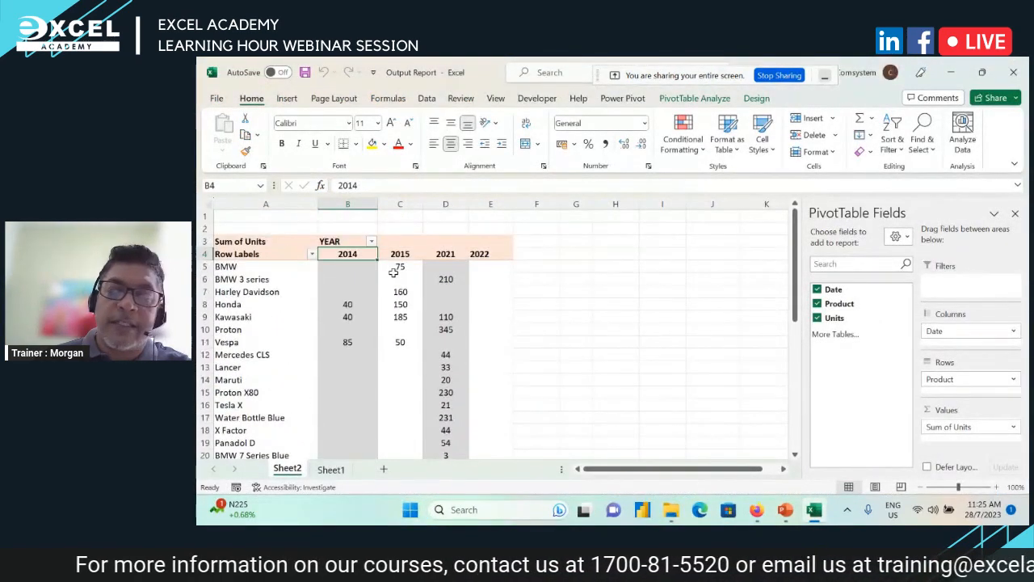
pyautogui.scroll(-10, 394, 272)
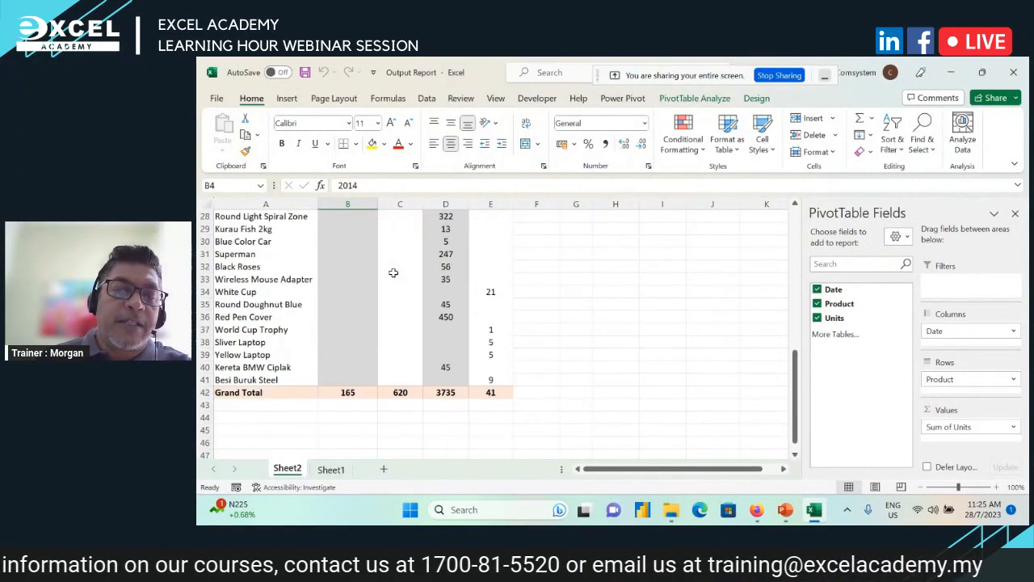
pyautogui.scroll(10, 394, 272)
pyautogui.click(502, 244)
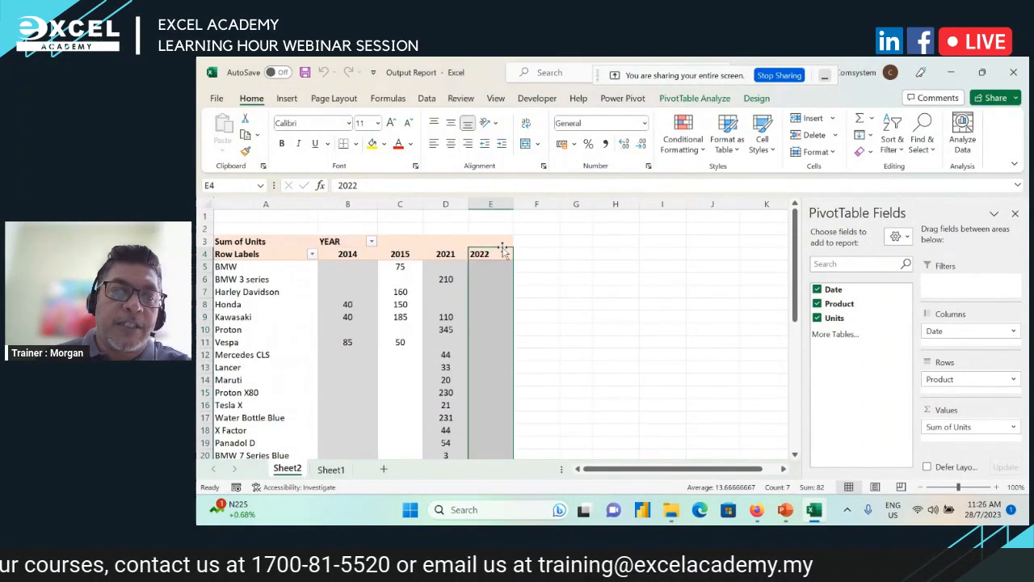
pyautogui.scroll(-10, 502, 251)
pyautogui.click(501, 304)
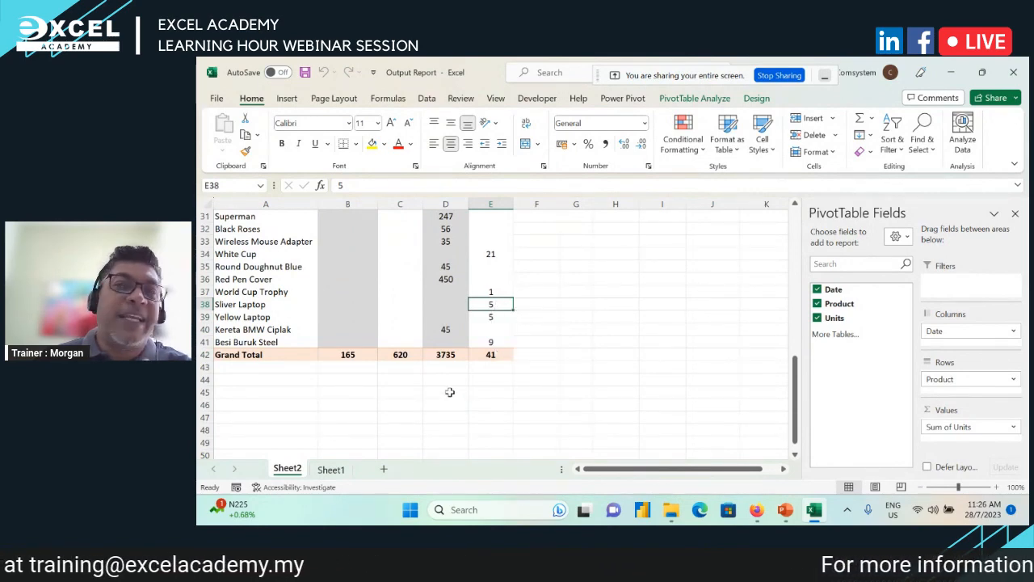
# Return to the Source folder of 3.Multiple Formats and open the sales table in the HQ Sales System database.
pyautogui.moveTo(675, 514)
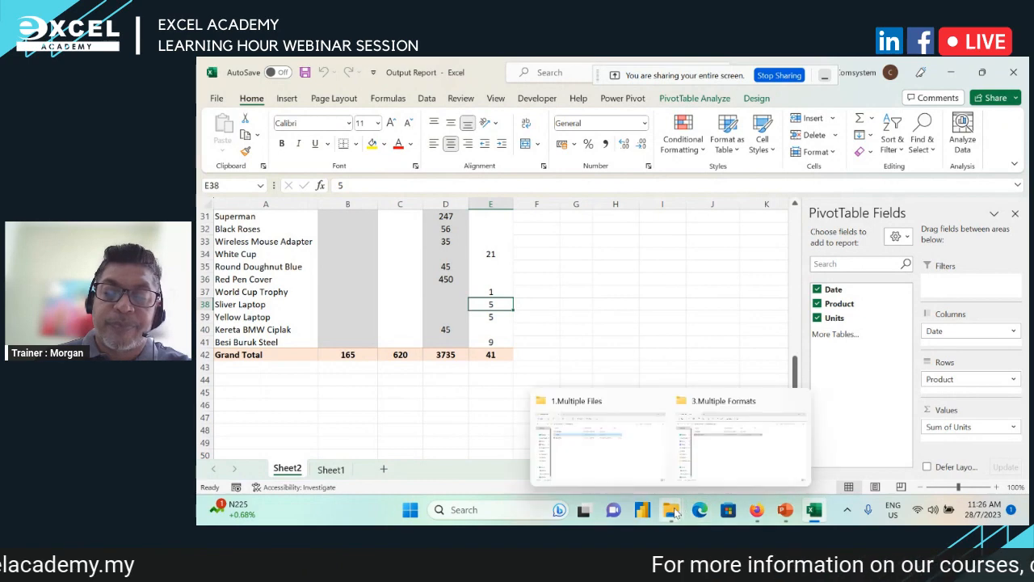
pyautogui.click(716, 452)
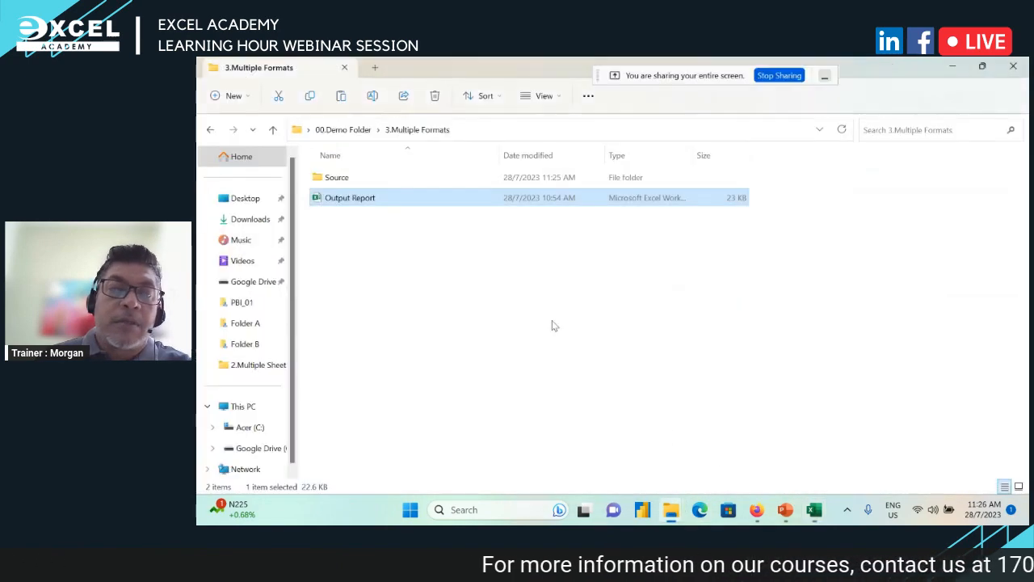
pyautogui.doubleClick(340, 181)
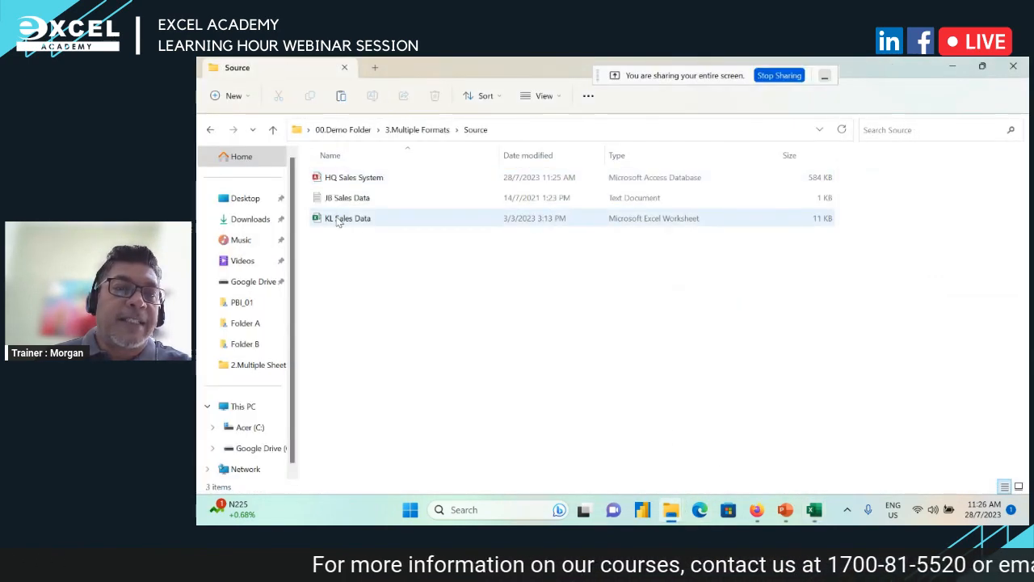
pyautogui.doubleClick(349, 181)
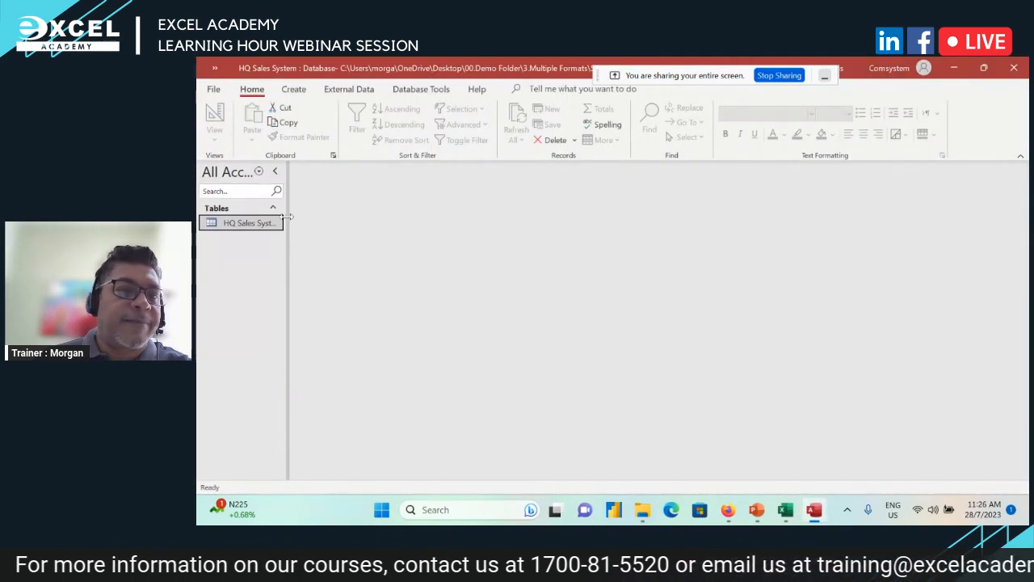
pyautogui.doubleClick(234, 224)
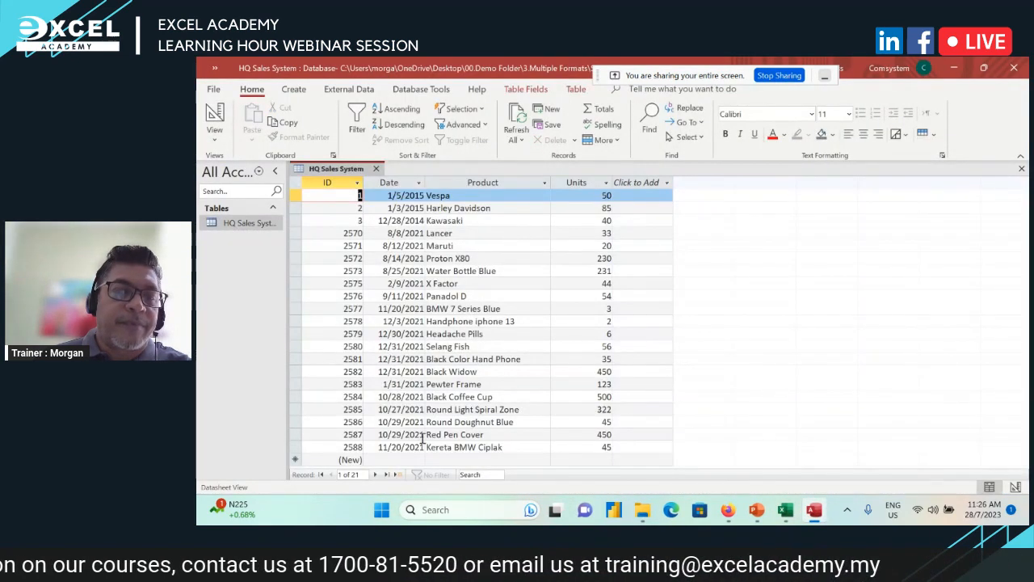
# Add a record to the HQ Sales System table with date 11/11/2020, product Chop Logo ABC and 300 units.
pyautogui.click(400, 459)
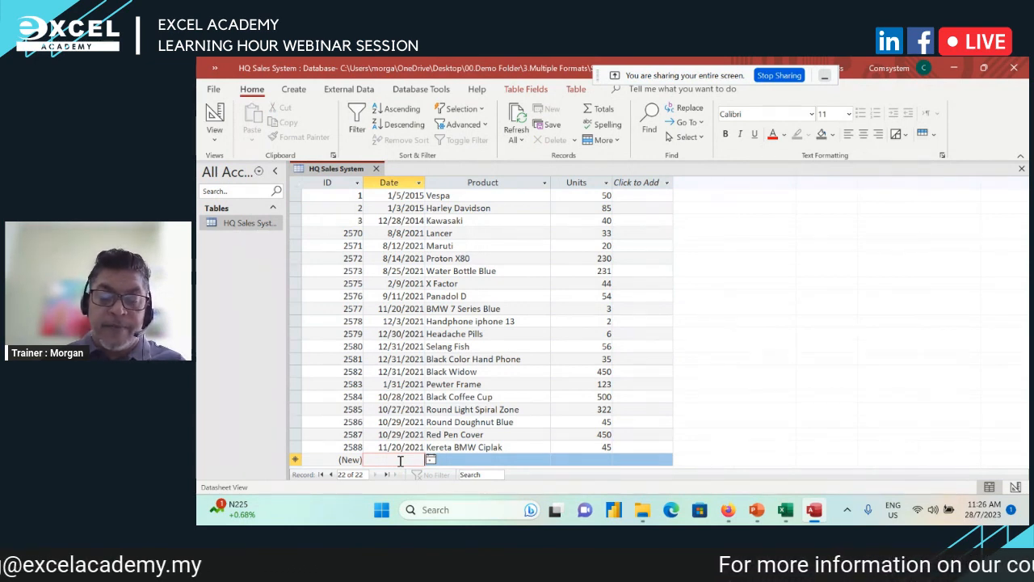
pyautogui.write('11/11/2020')
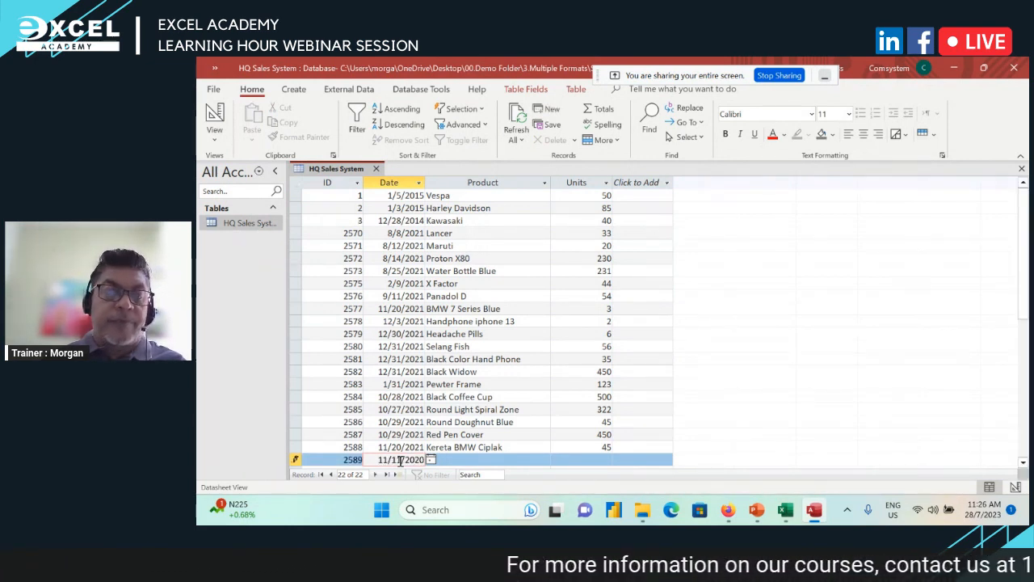
pyautogui.press('Tab')
pyautogui.press('Tab')
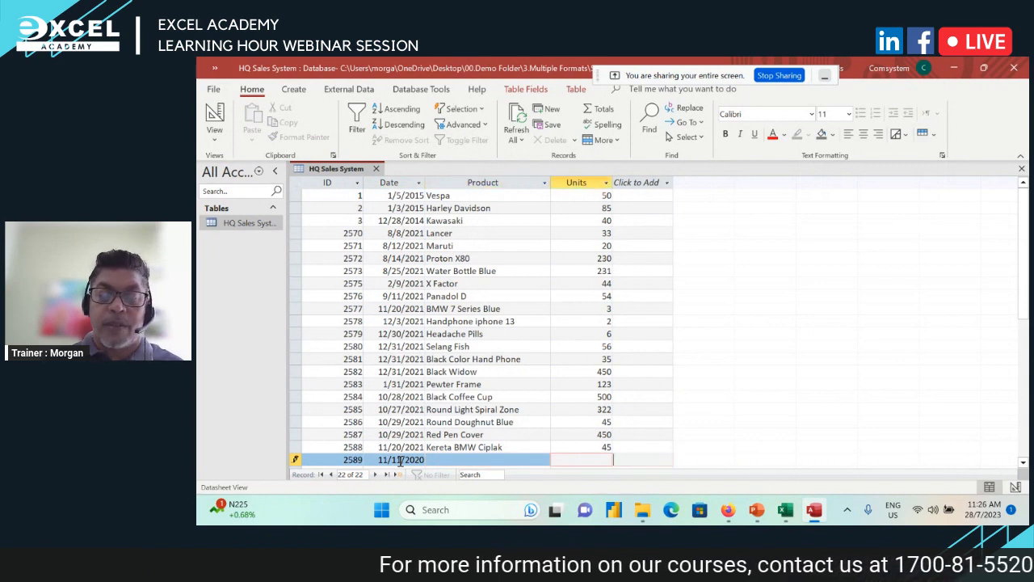
pyautogui.click(488, 461)
pyautogui.write('CHop')
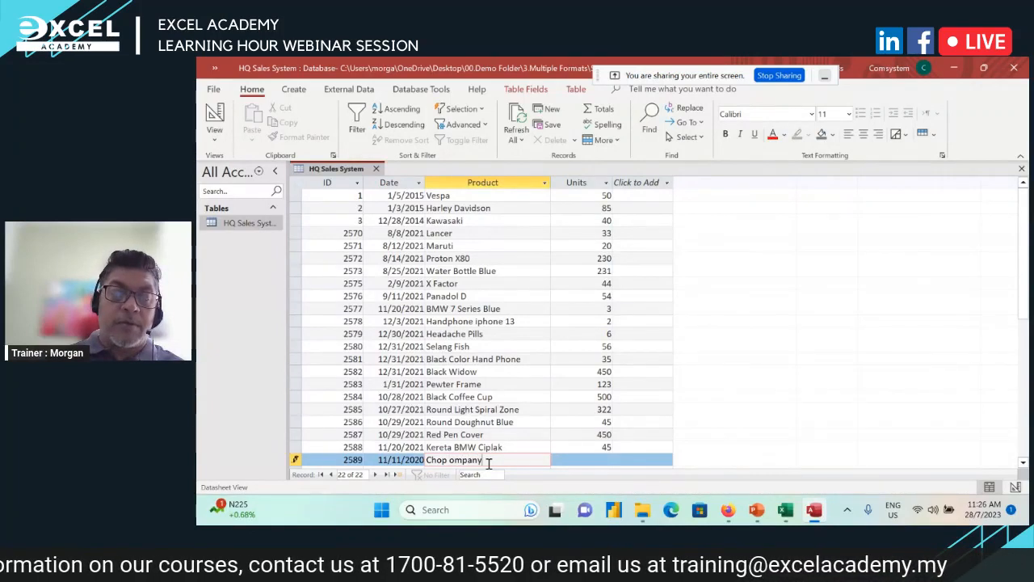
pyautogui.press('BackSpace')
pyautogui.press('BackSpace')
pyautogui.press('BackSpace')
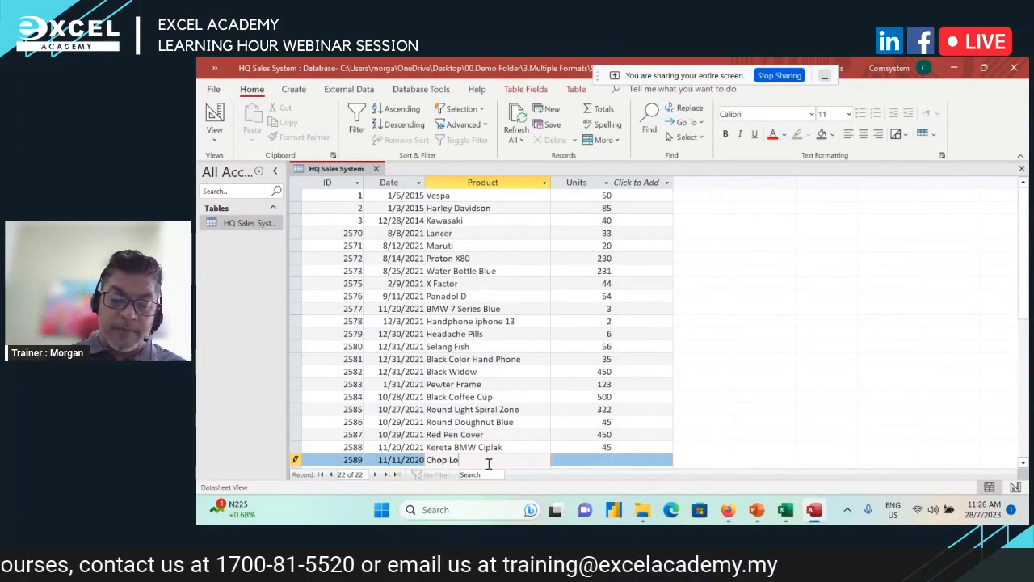
pyautogui.press('Tab')
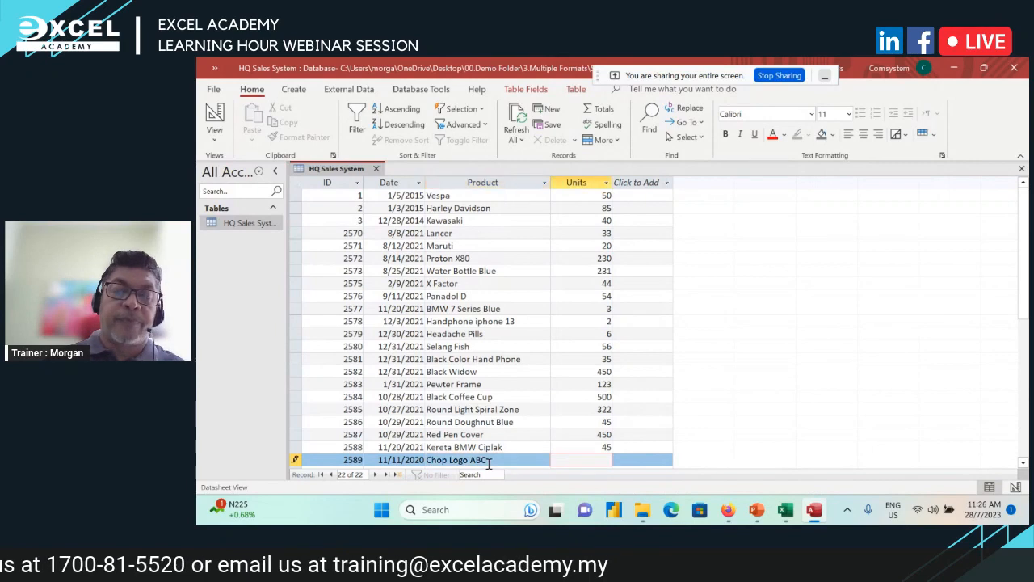
pyautogui.write('300')
pyautogui.press('Tab')
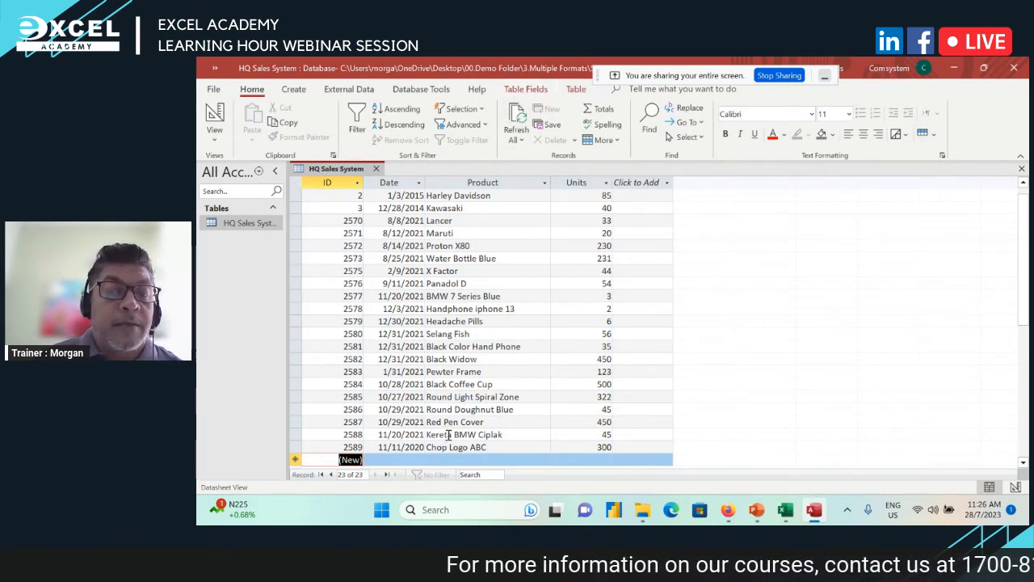
# Change the Chop Logo ABC record's date to 11/11/2022 and close the database.
pyautogui.click(414, 447)
pyautogui.press('BackSpace')
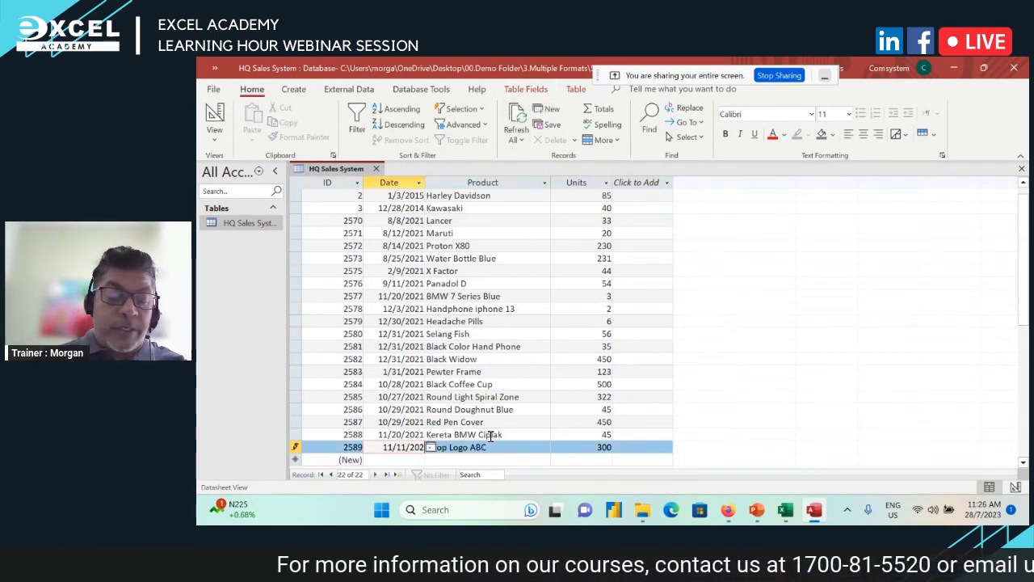
pyautogui.write('2')
pyautogui.press('Return')
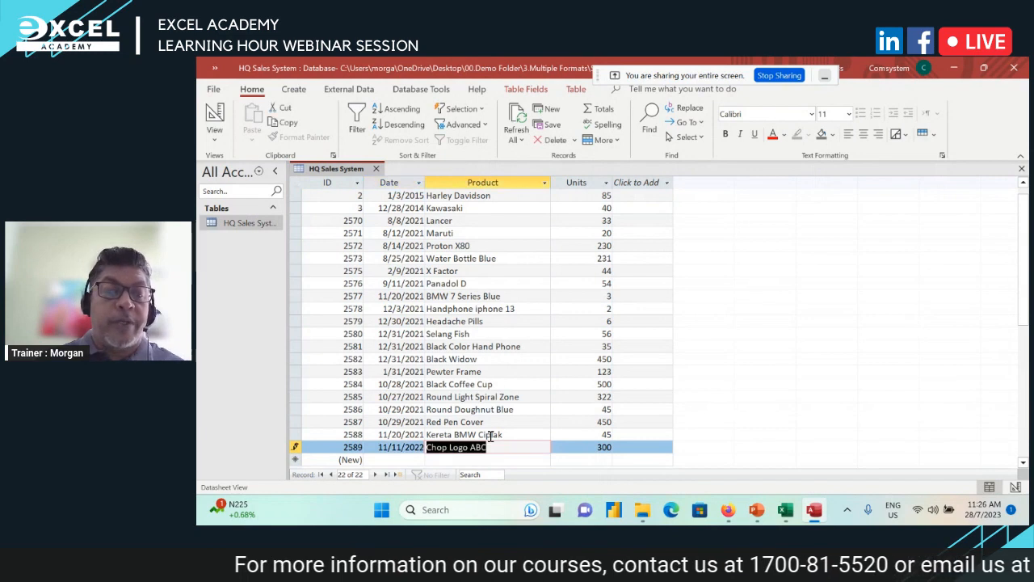
pyautogui.click(404, 459)
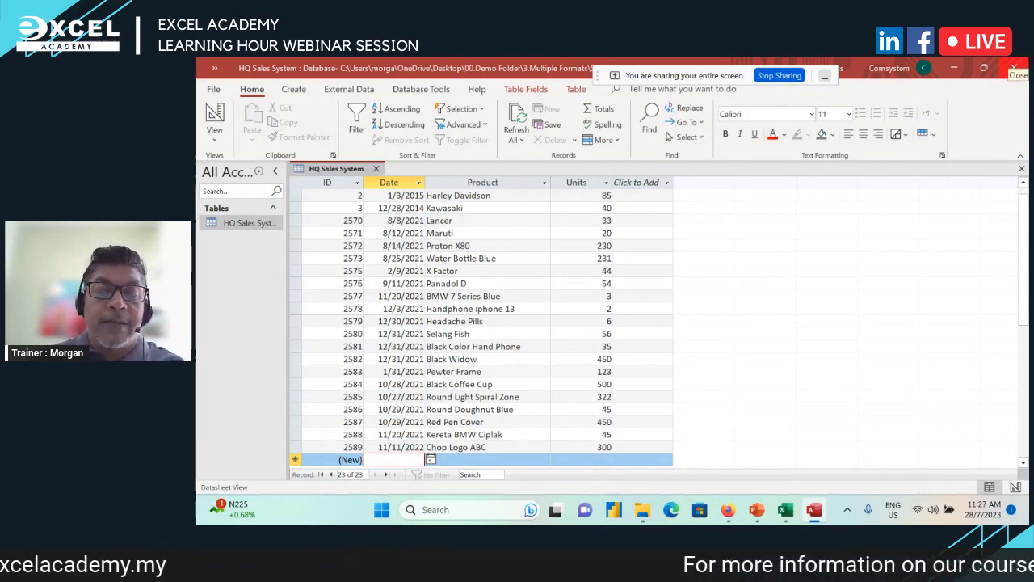
pyautogui.click(1013, 68)
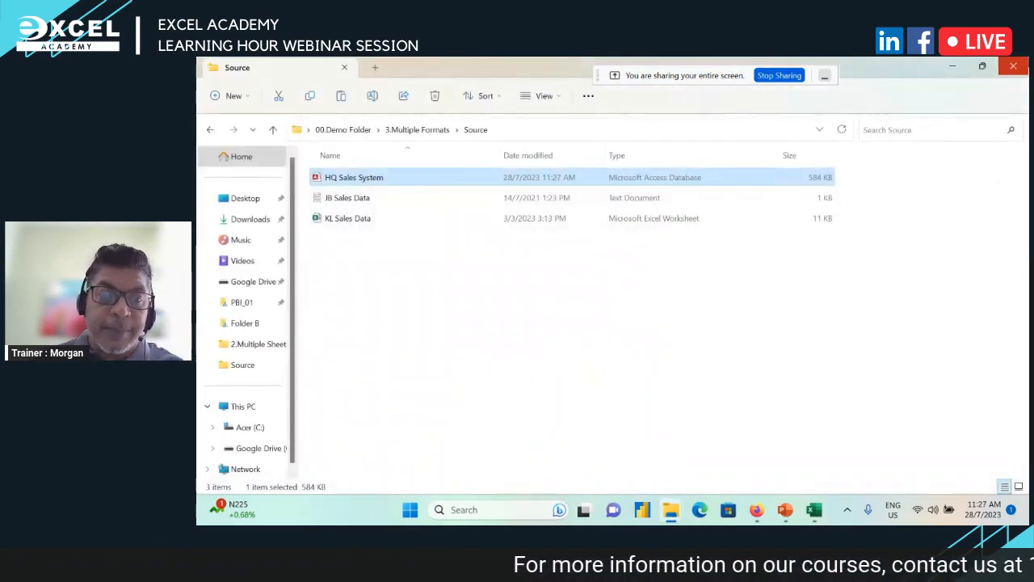
# Return to the Output Report workbook, refresh all its data and highlight the Chop Logo ABC row in the pivot table.
pyautogui.click(954, 68)
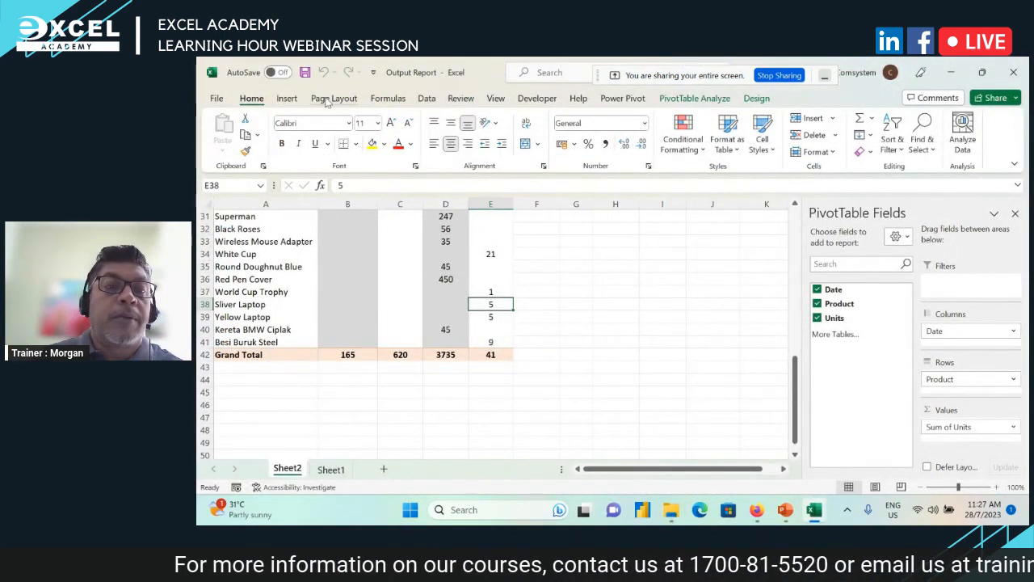
pyautogui.click(425, 103)
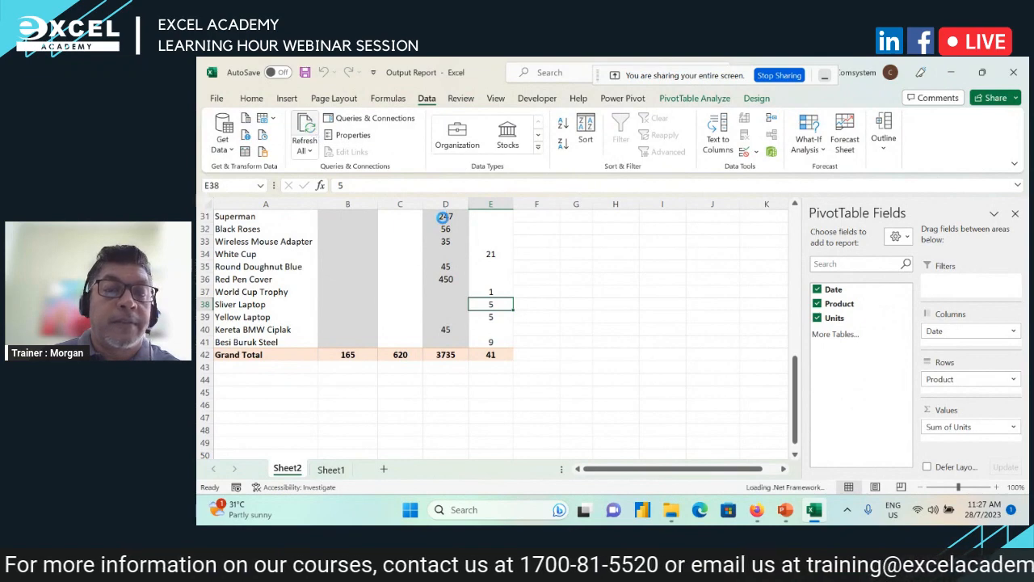
pyautogui.click(305, 131)
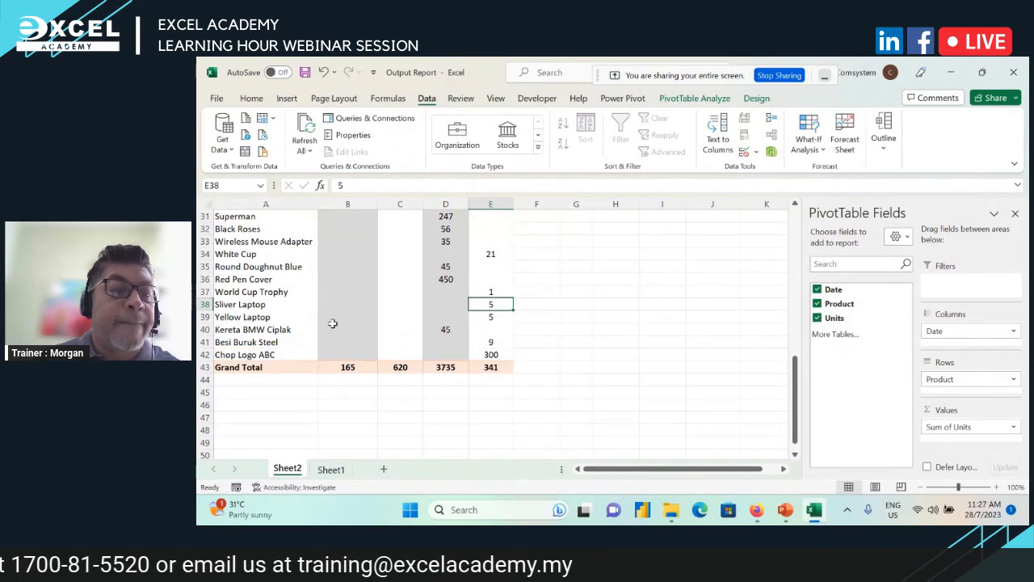
pyautogui.click(204, 354)
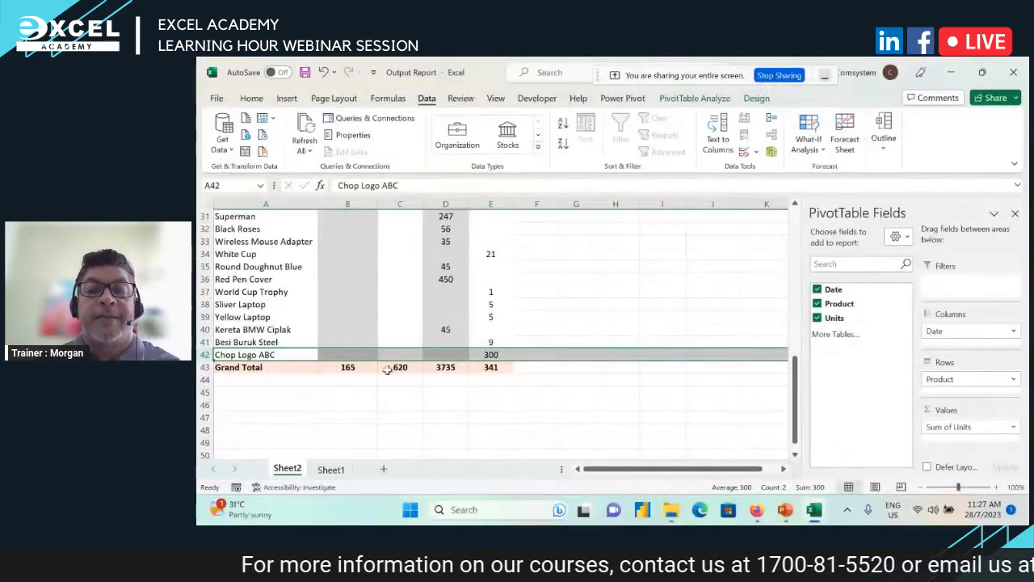
pyautogui.click(695, 251)
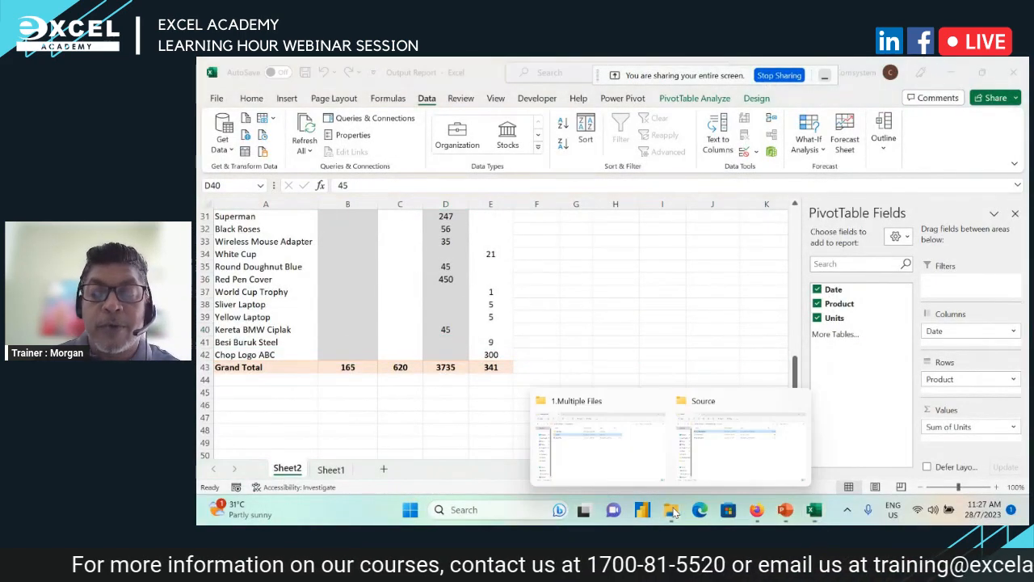
# Open the KL Sales Data workbook from the Source folder and go to the first empty row below its table.
pyautogui.moveTo(671, 509)
pyautogui.click(702, 427)
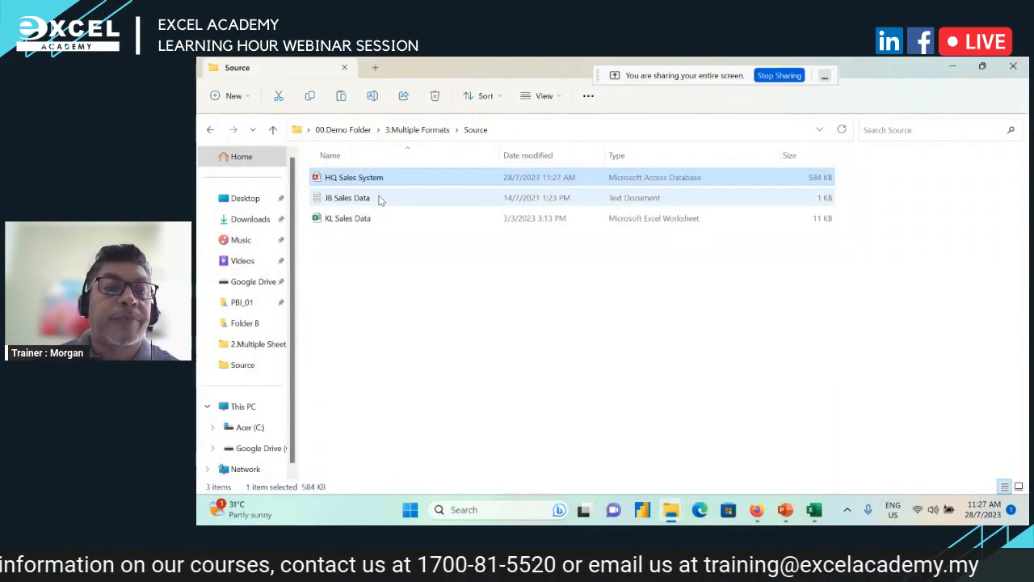
pyautogui.doubleClick(345, 219)
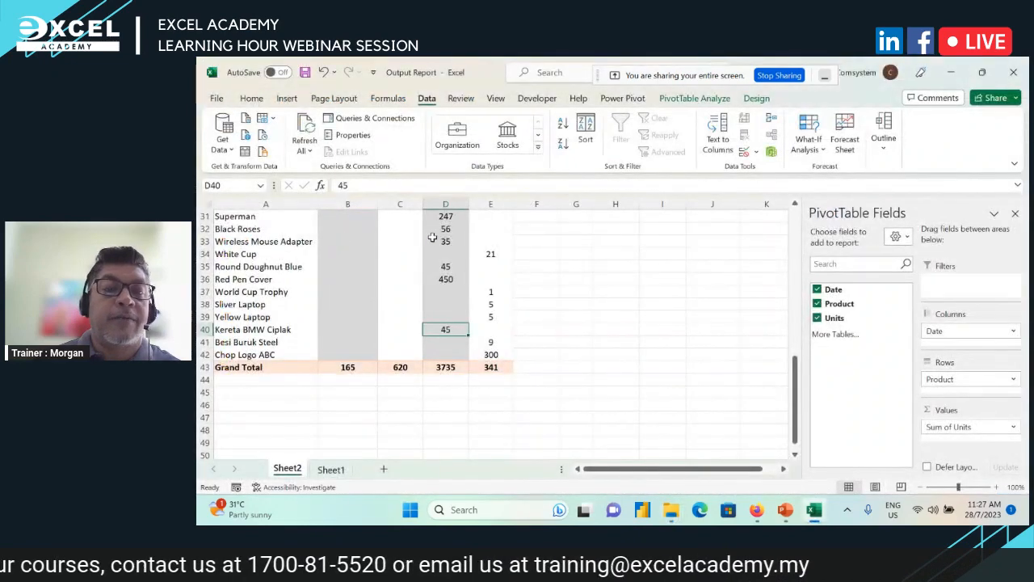
pyautogui.scroll(-8, 254, 300)
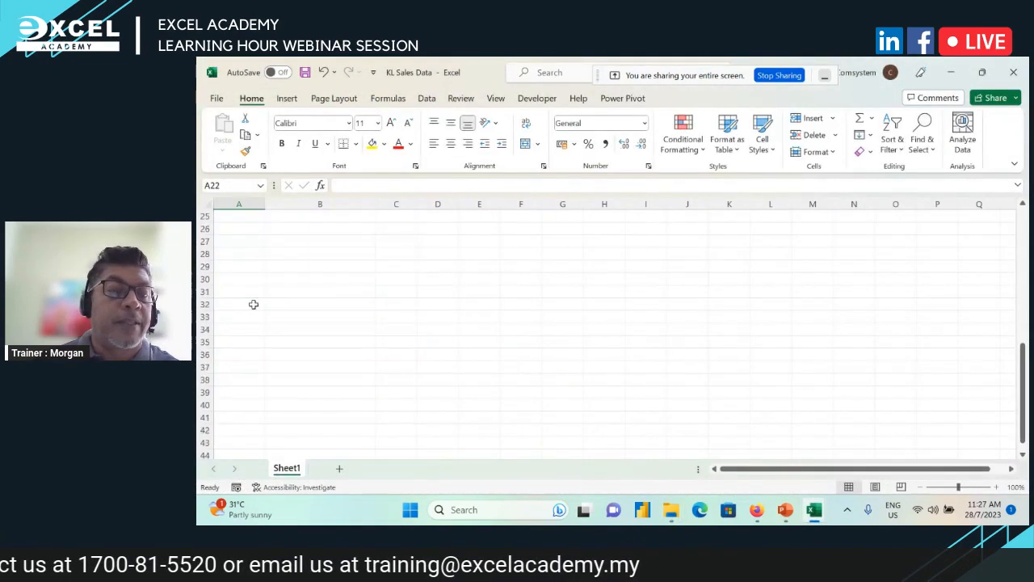
pyautogui.scroll(4, 253, 302)
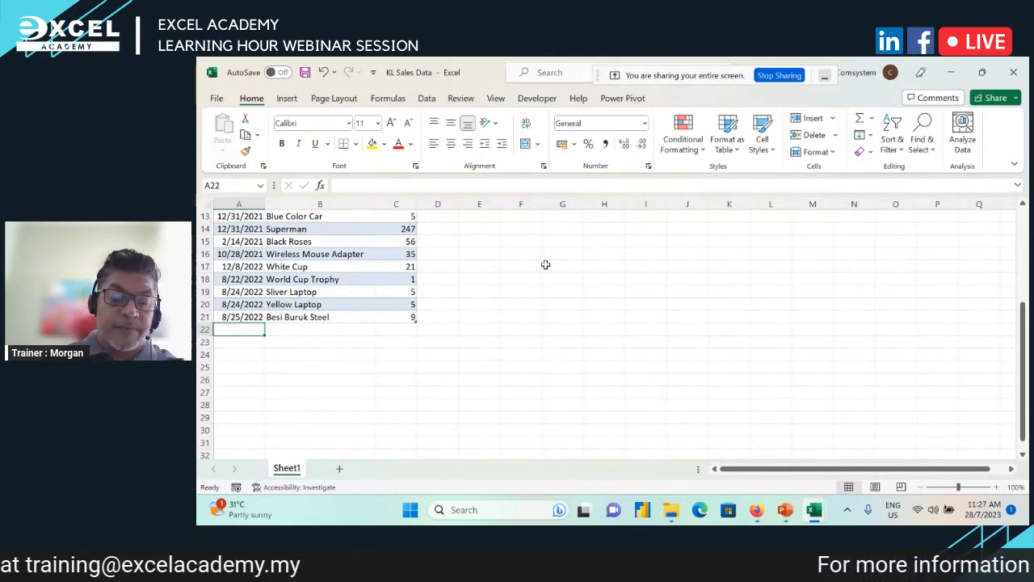
# Add a KL Sales Data row with date 26/9/2022, product Blue Mug Coffee and 120 units, and save and close the workbook.
pyautogui.write('26/9')
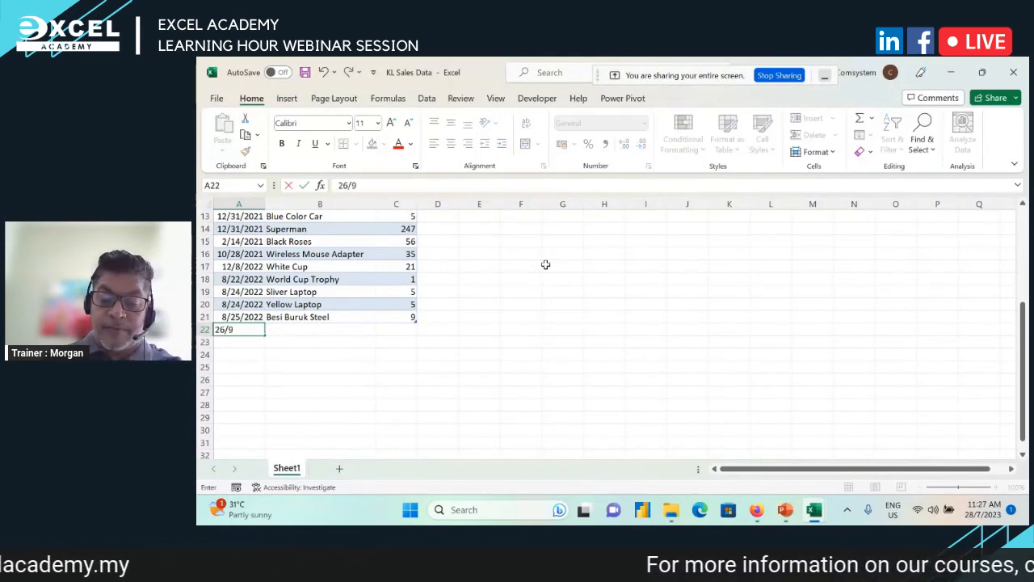
pyautogui.write('/2022')
pyautogui.press('Tab')
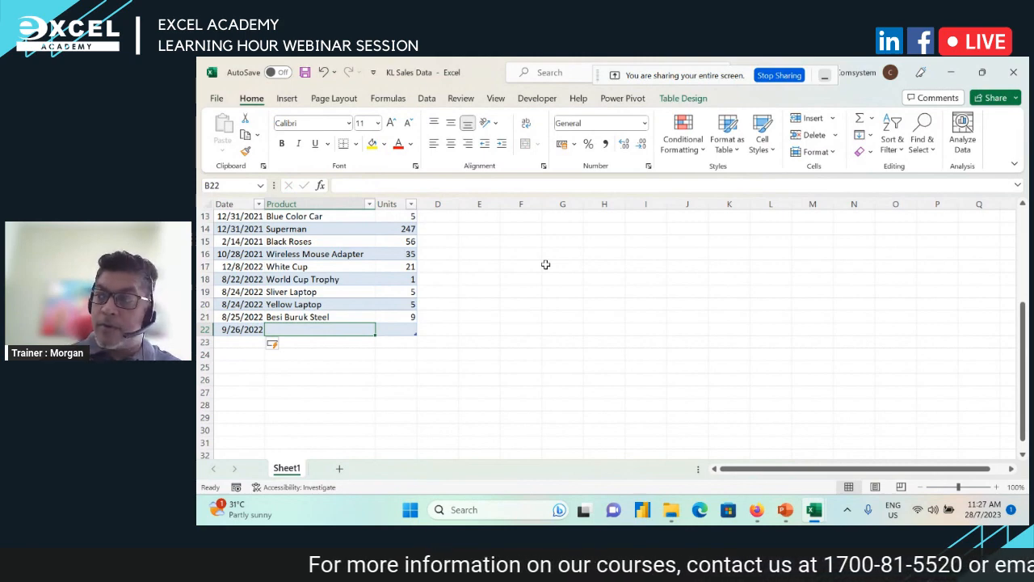
pyautogui.write('Bl')
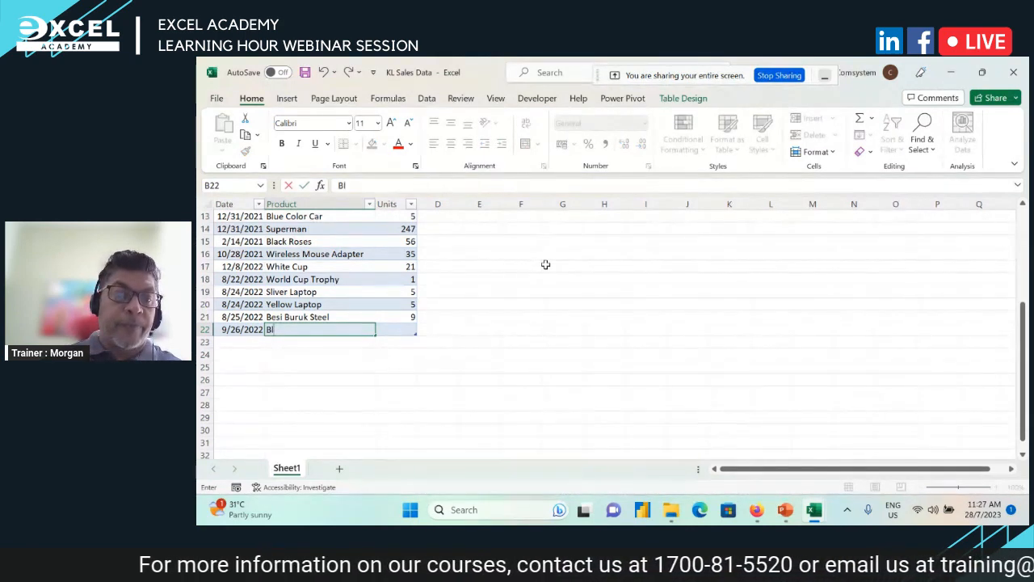
pyautogui.write('ue Mug')
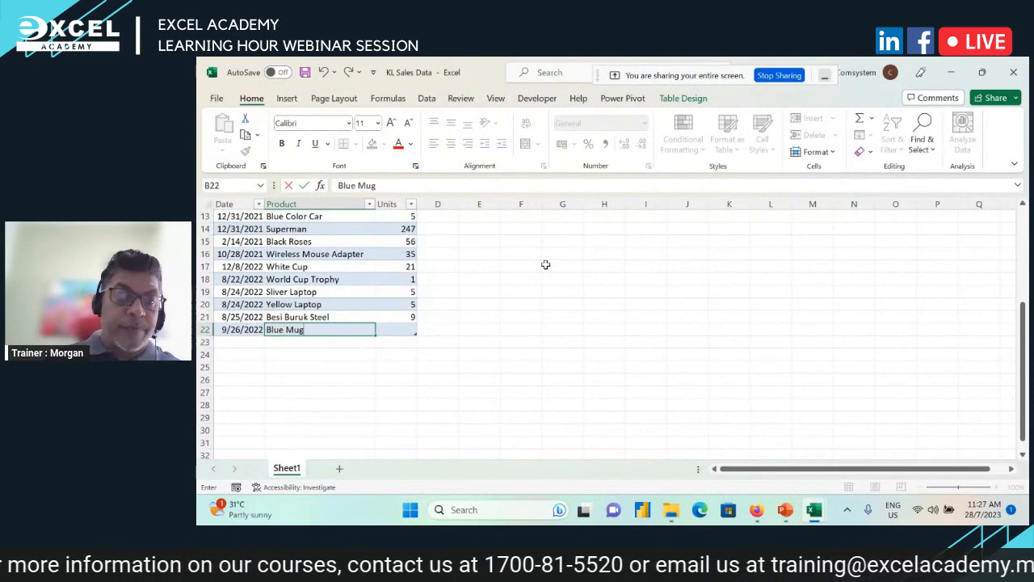
pyautogui.write(' Coffe')
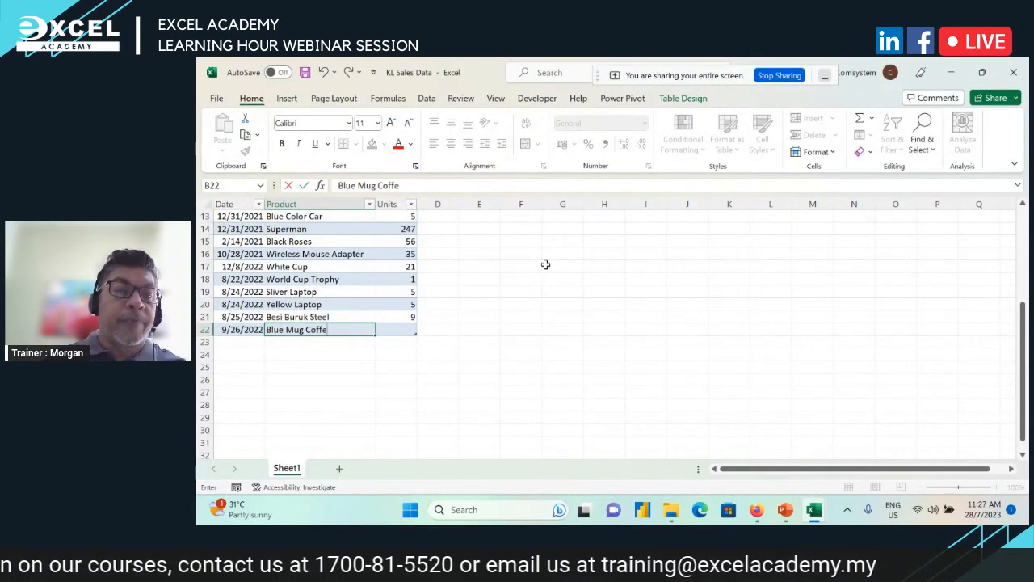
pyautogui.write('e')
pyautogui.press('Tab')
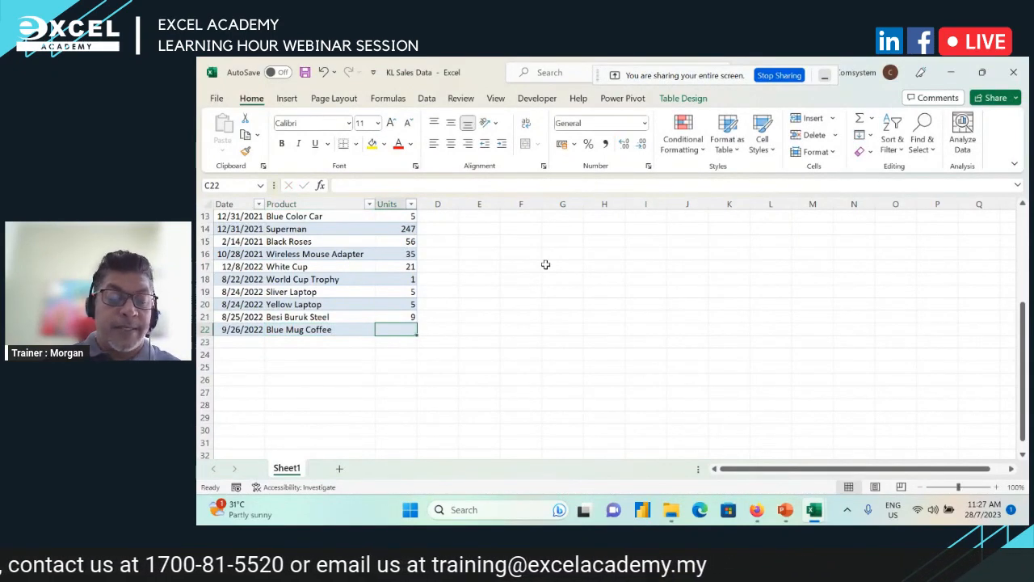
pyautogui.write('120')
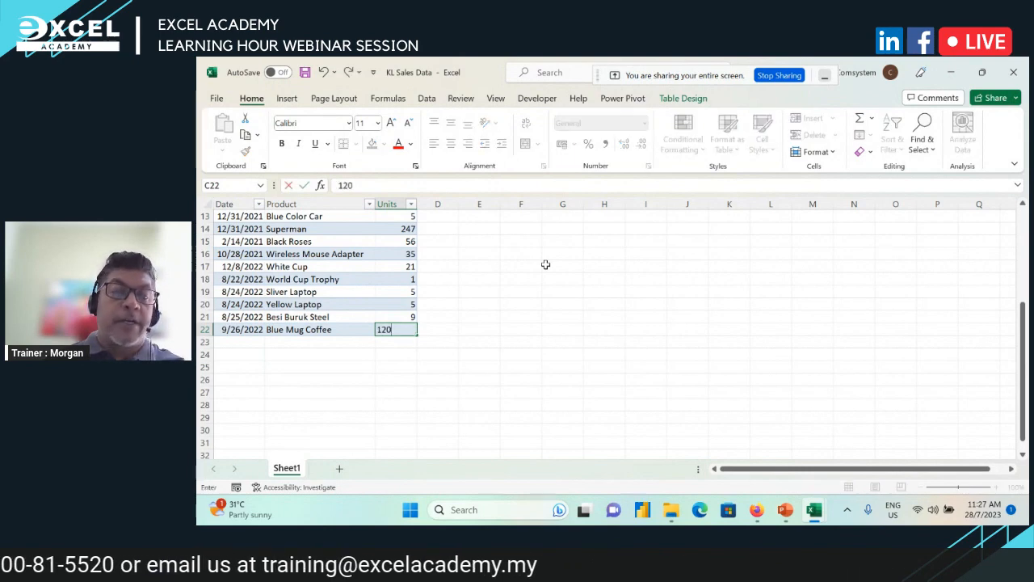
pyautogui.press('Return')
pyautogui.click(307, 72)
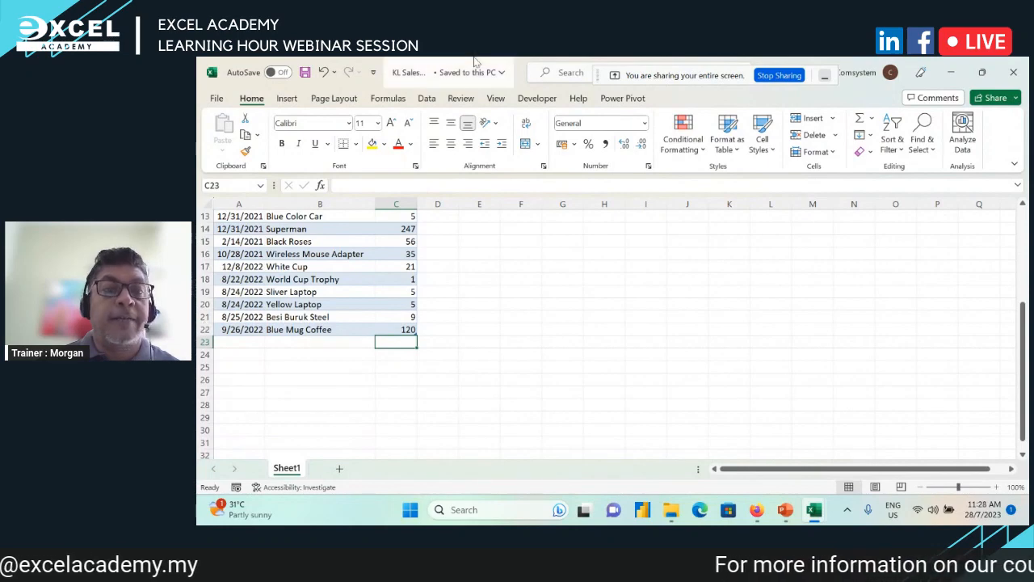
pyautogui.click(1013, 72)
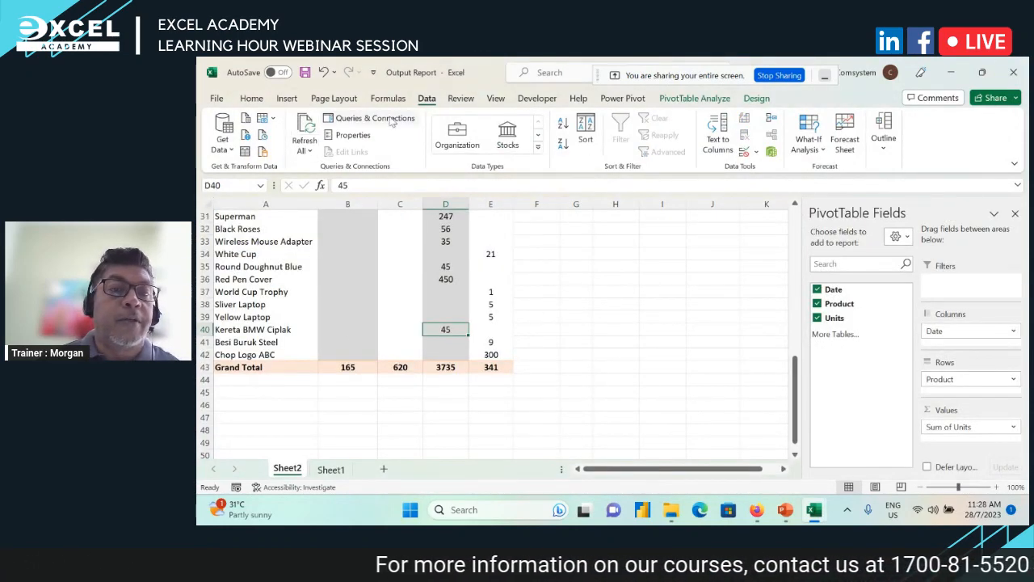
# Refresh all data in Output Report, highlight the Blue Mug Coffee row, and close the workbook with its changes saved.
pyautogui.click(304, 129)
pyautogui.click(209, 367)
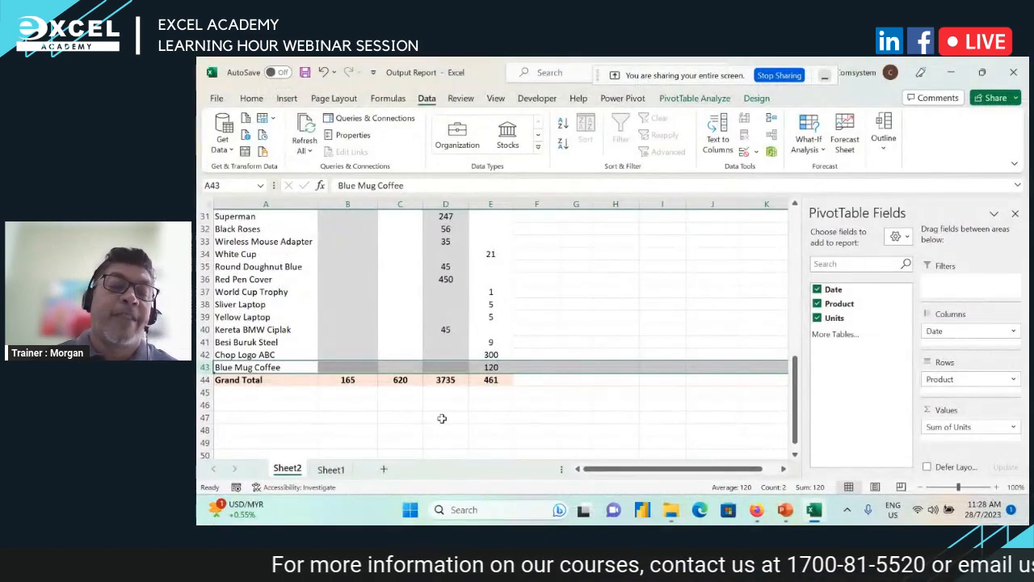
pyautogui.click(695, 455)
pyautogui.click(1014, 72)
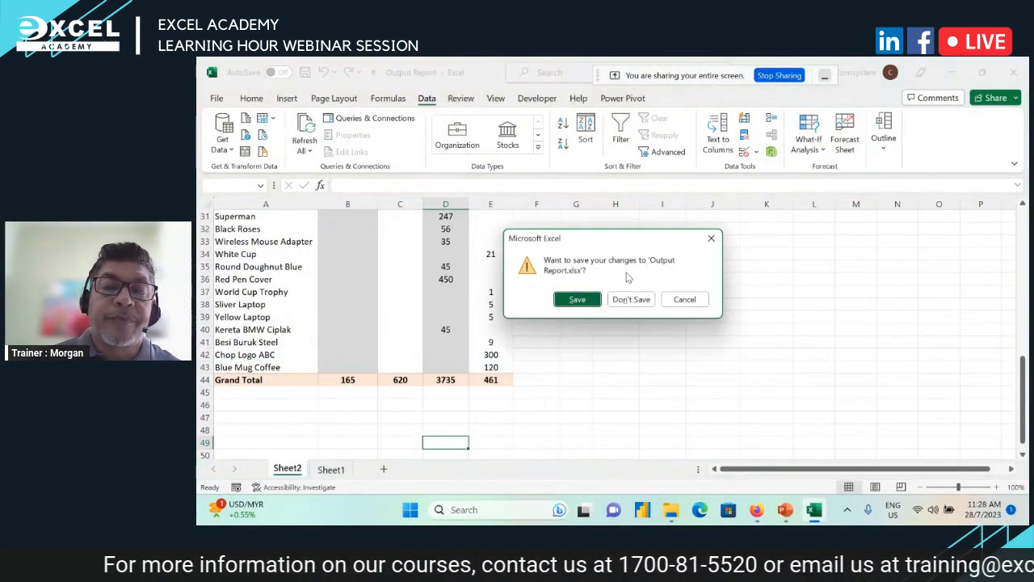
pyautogui.click(576, 300)
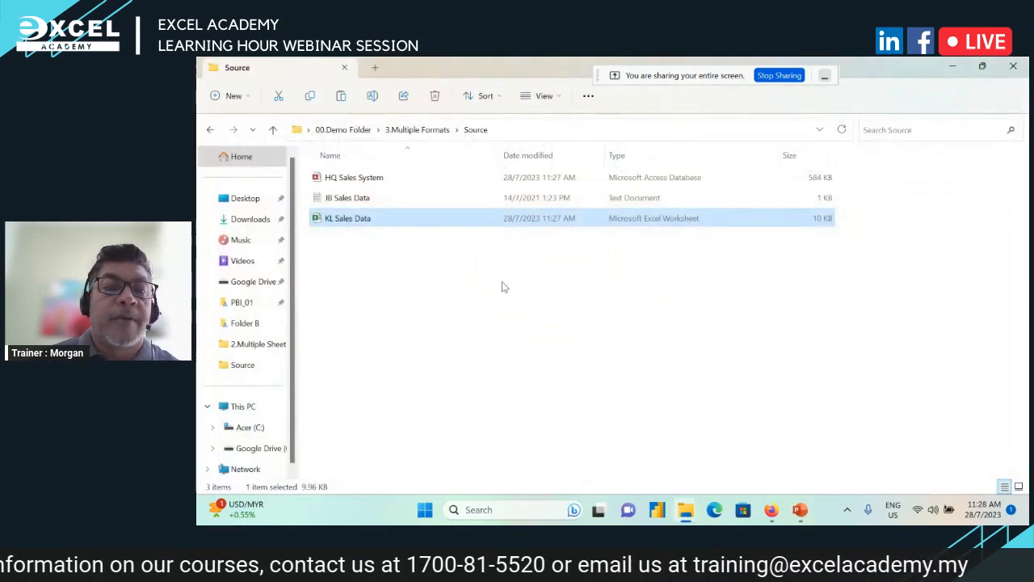
# Open the GL Jan-Mar text file from the Source folder of 4.Misc in 00.Demo Folder and maximize it.
pyautogui.click(417, 130)
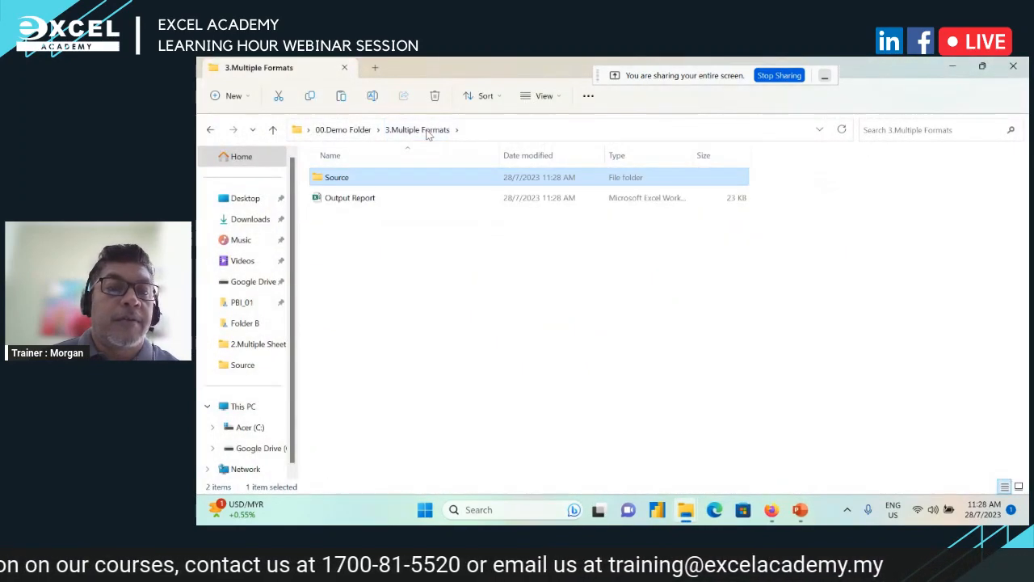
pyautogui.click(360, 132)
pyautogui.doubleClick(339, 239)
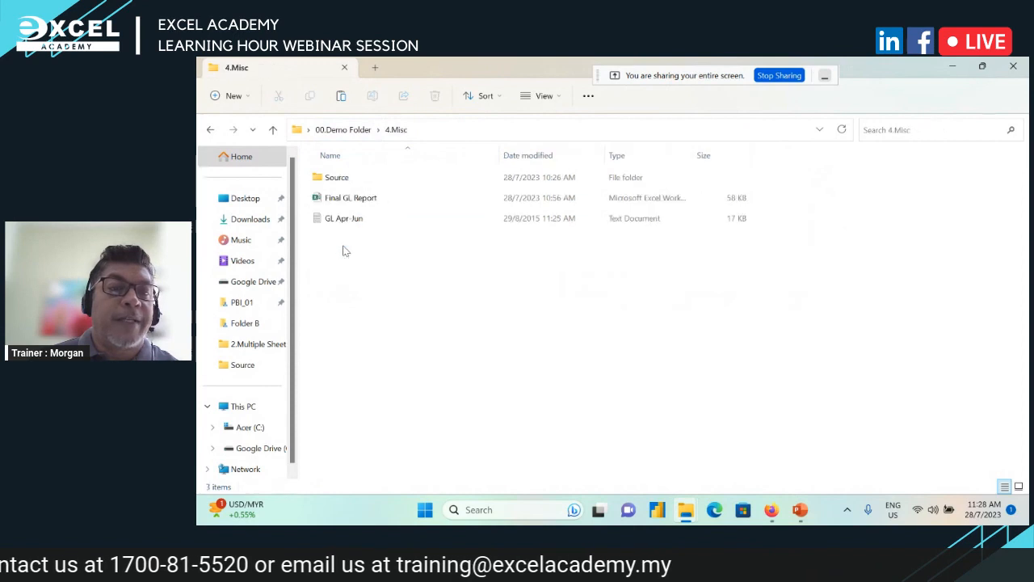
pyautogui.doubleClick(331, 177)
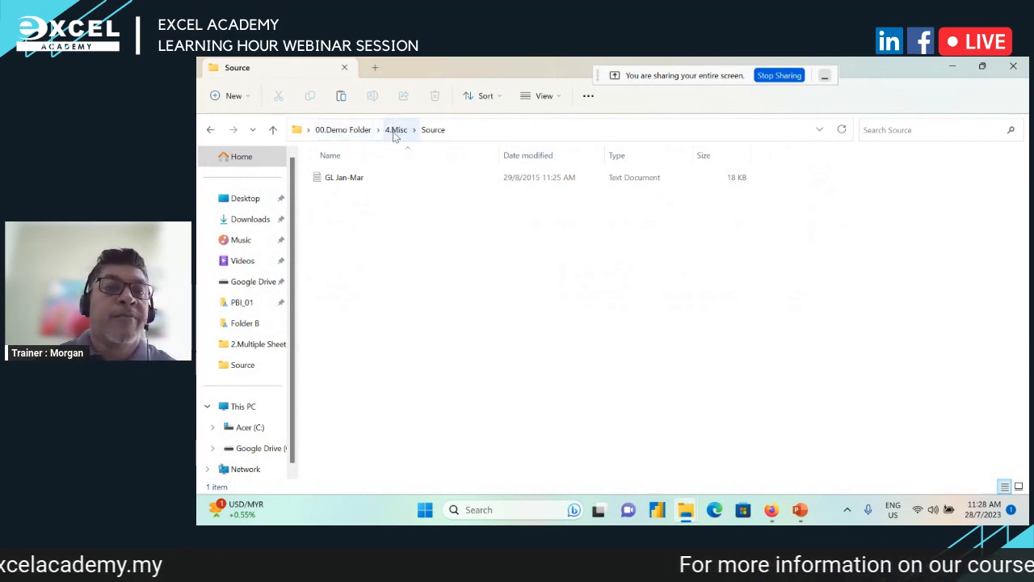
pyautogui.doubleClick(344, 176)
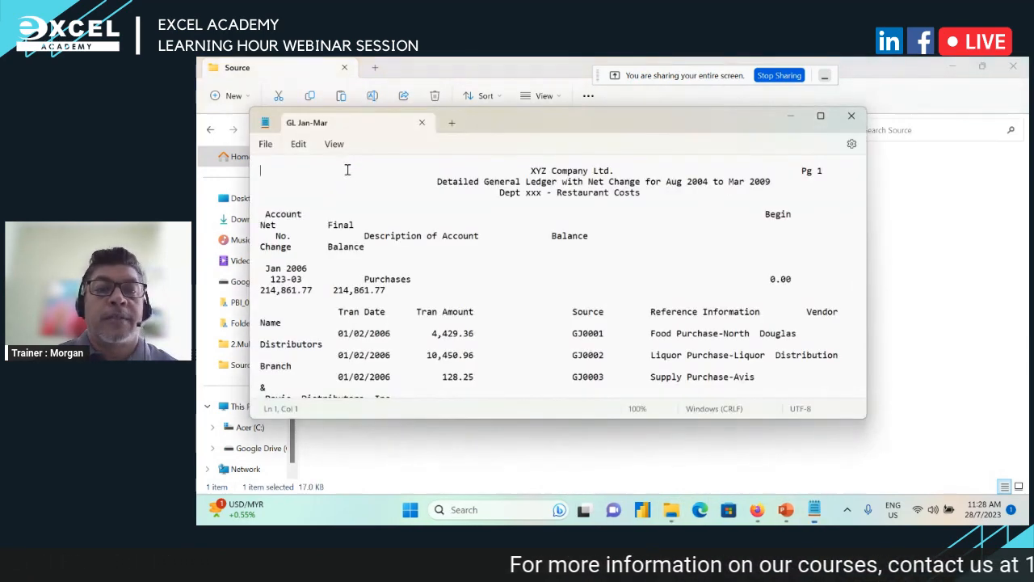
pyautogui.click(820, 115)
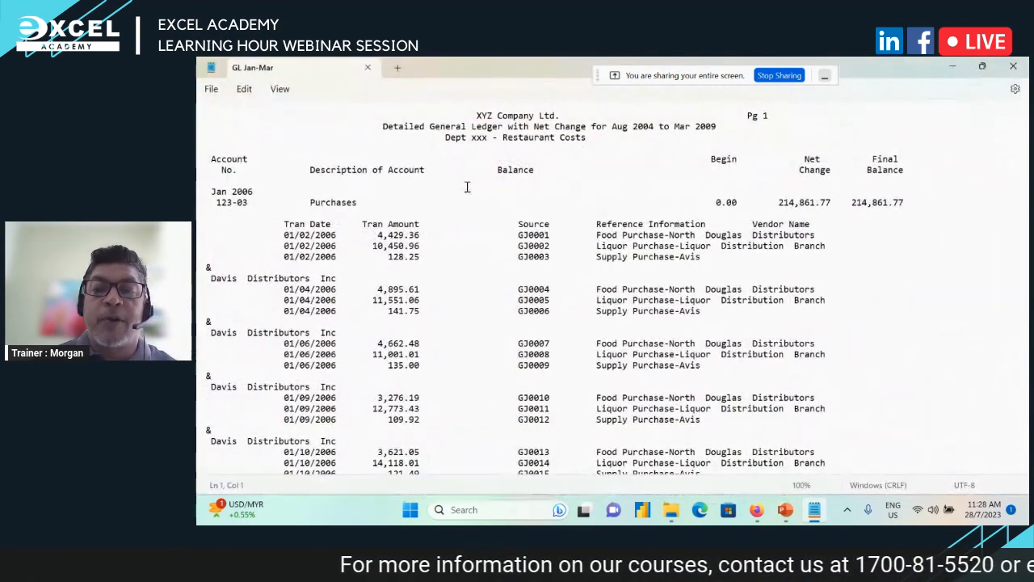
# Examine the GL Jan-Mar ledger's layout, marking the page header, blank column gaps, empty lines and the repeated headings around page 2.
pyautogui.scroll(-5, 432, 193)
pyautogui.scroll(-20, 432, 192)
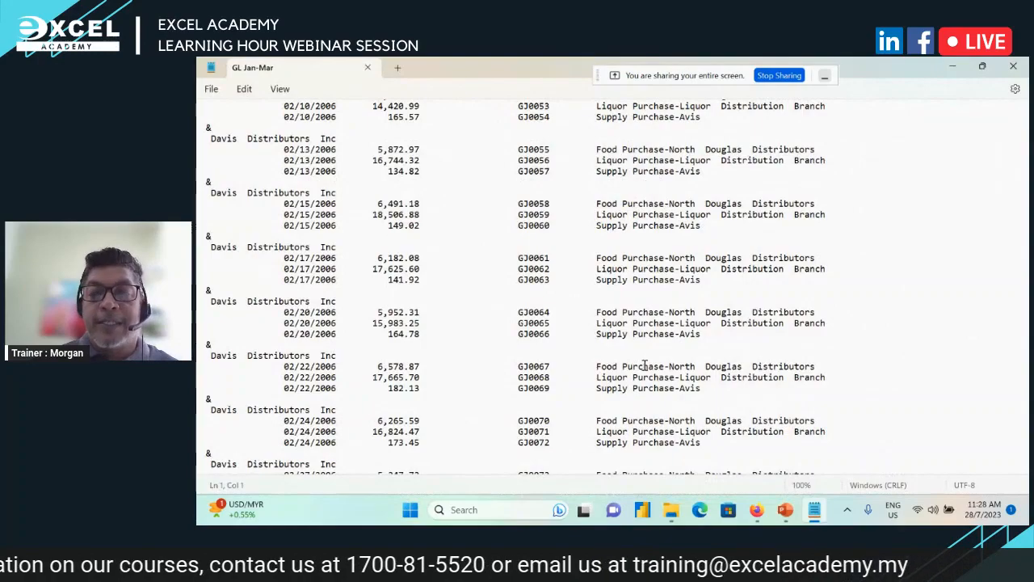
pyautogui.scroll(-13, 476, 299)
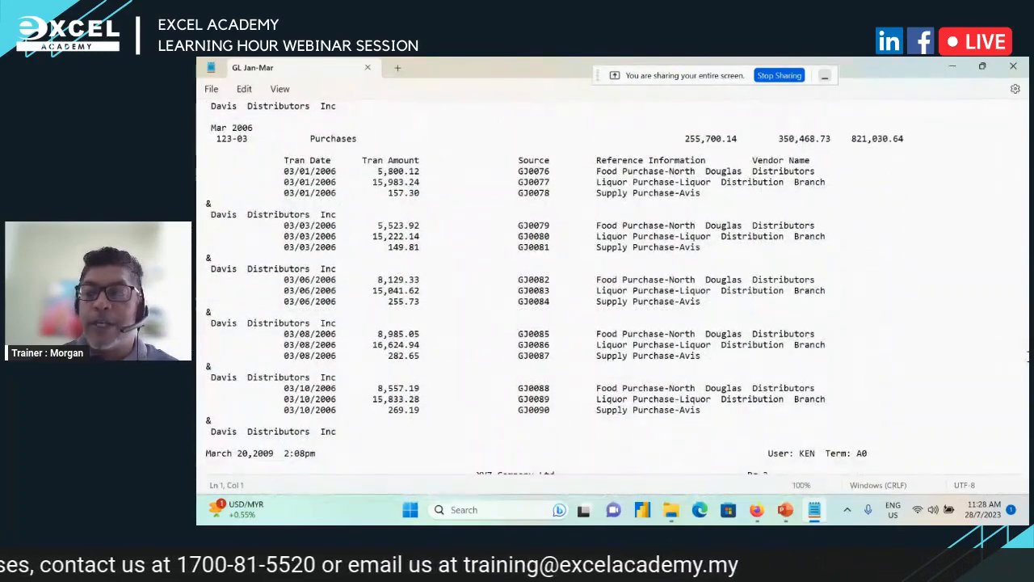
pyautogui.moveTo(1025, 360); pyautogui.dragTo(1025, 121)
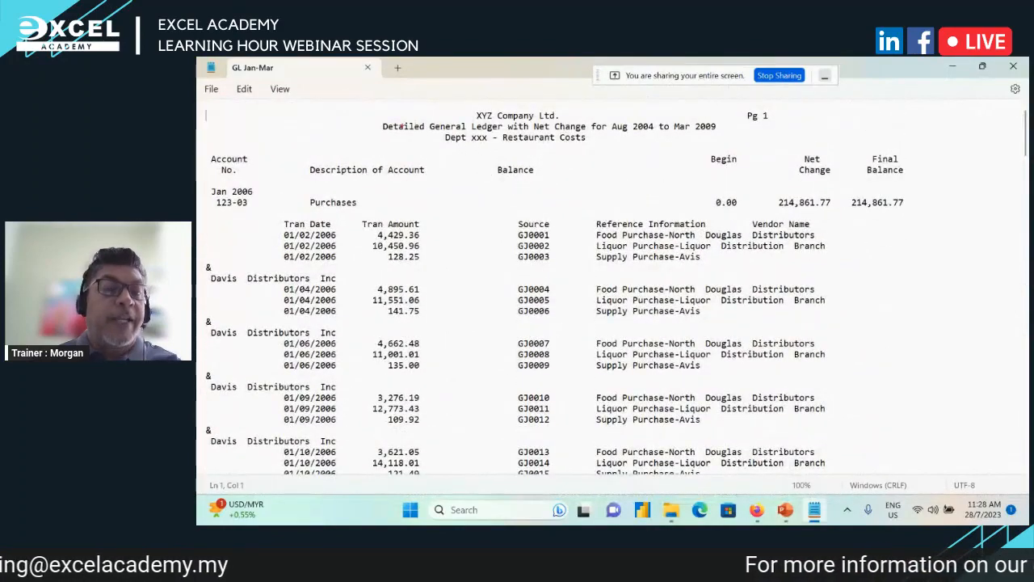
pyautogui.moveTo(199, 106)
pyautogui.mouseDown()
pyautogui.moveTo(789, 234)
pyautogui.moveTo(982, 208)
pyautogui.mouseUp()
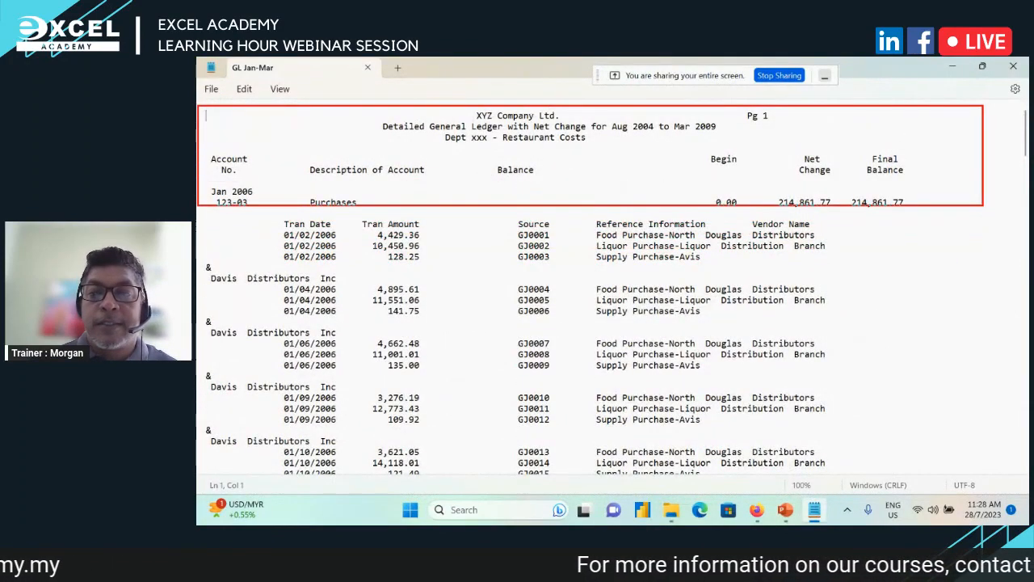
pyautogui.moveTo(427, 213); pyautogui.dragTo(507, 444)
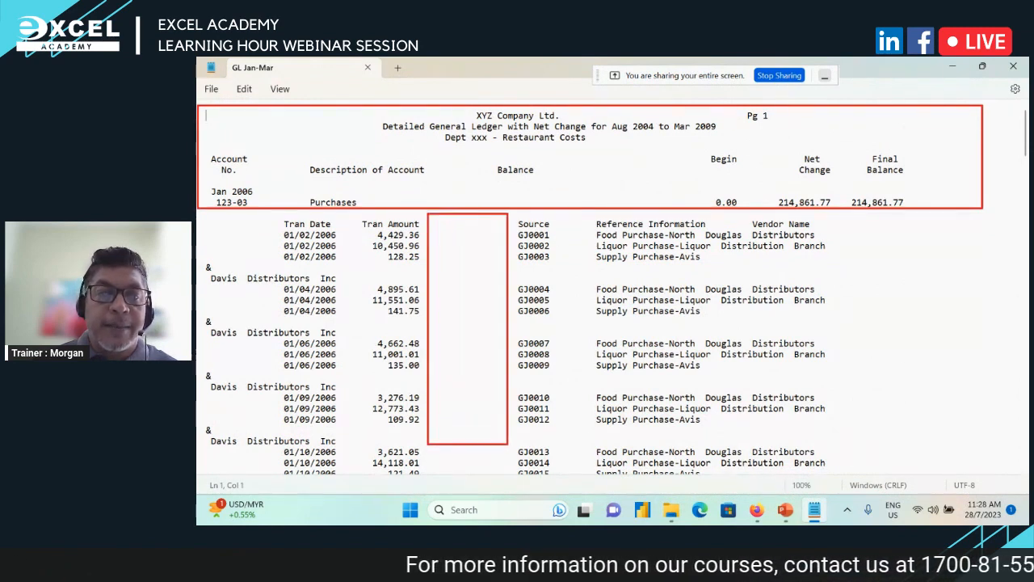
pyautogui.moveTo(554, 218)
pyautogui.mouseDown()
pyautogui.moveTo(575, 469)
pyautogui.moveTo(598, 471)
pyautogui.mouseUp()
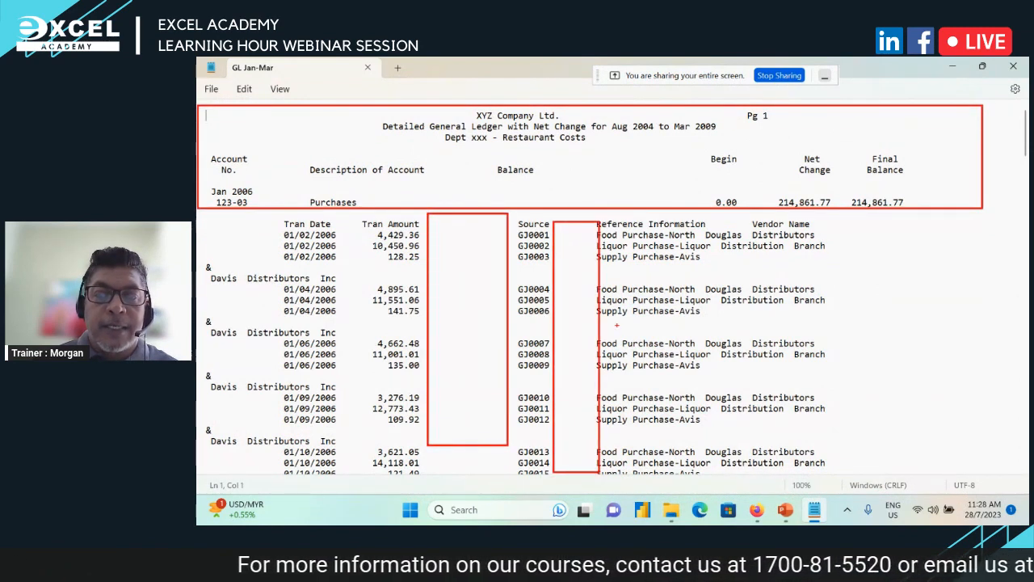
pyautogui.moveTo(604, 262); pyautogui.dragTo(874, 285)
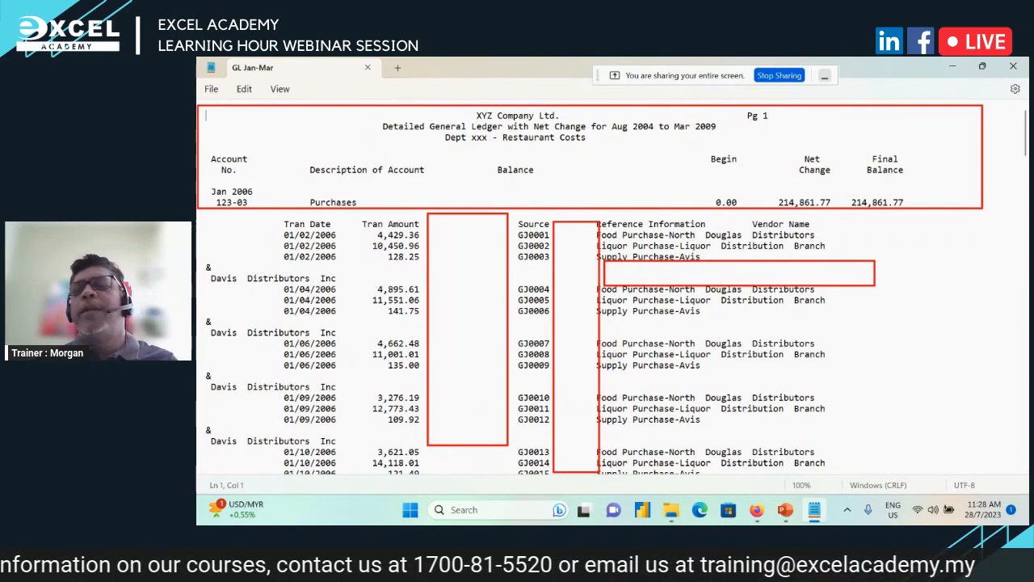
pyautogui.press('Escape')
pyautogui.scroll(-20, 850, 280)
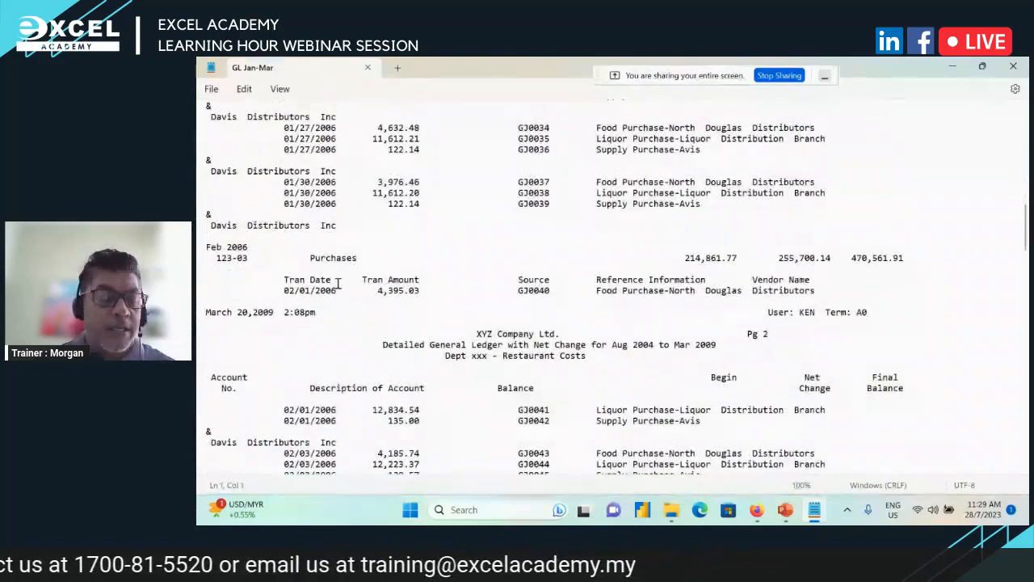
pyautogui.moveTo(198, 240)
pyautogui.mouseDown()
pyautogui.moveTo(947, 349)
pyautogui.moveTo(991, 337)
pyautogui.moveTo(993, 372)
pyautogui.moveTo(986, 365)
pyautogui.mouseUp()
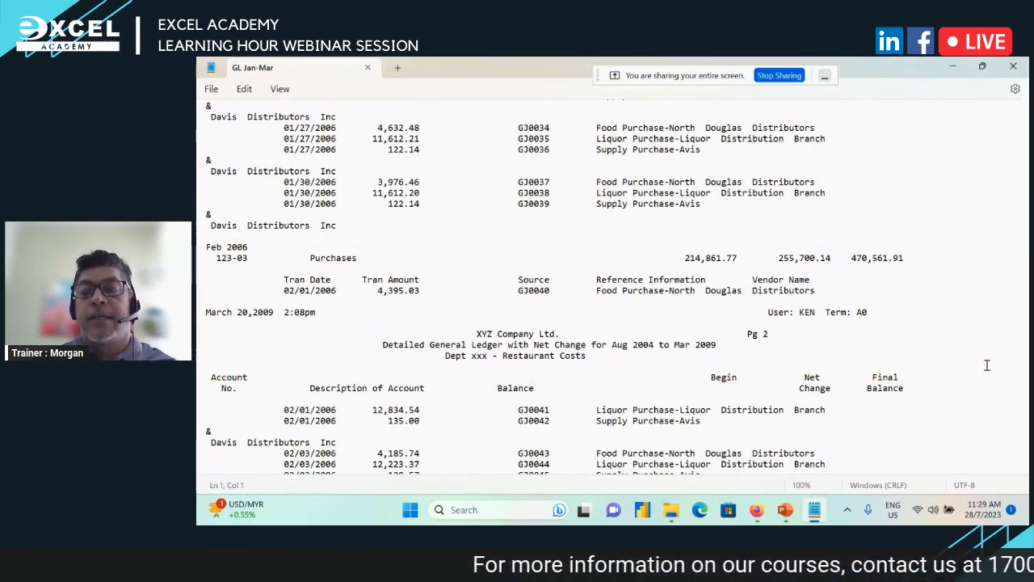
# Look through the remaining pages of the GL Jan-Mar ledger, including the page 3 header, and close the file.
pyautogui.scroll(-7, 986, 365)
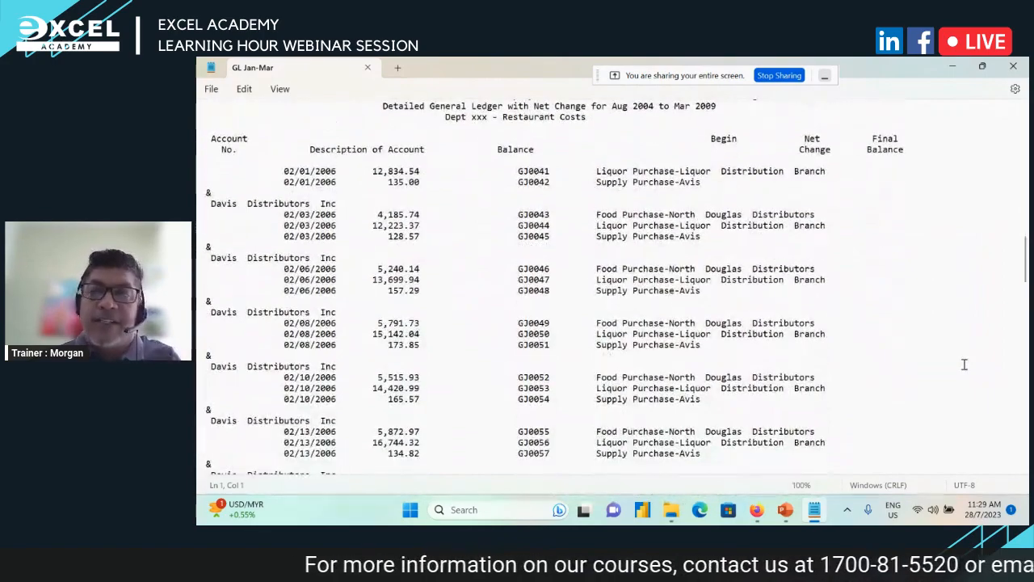
pyautogui.scroll(-20, 963, 364)
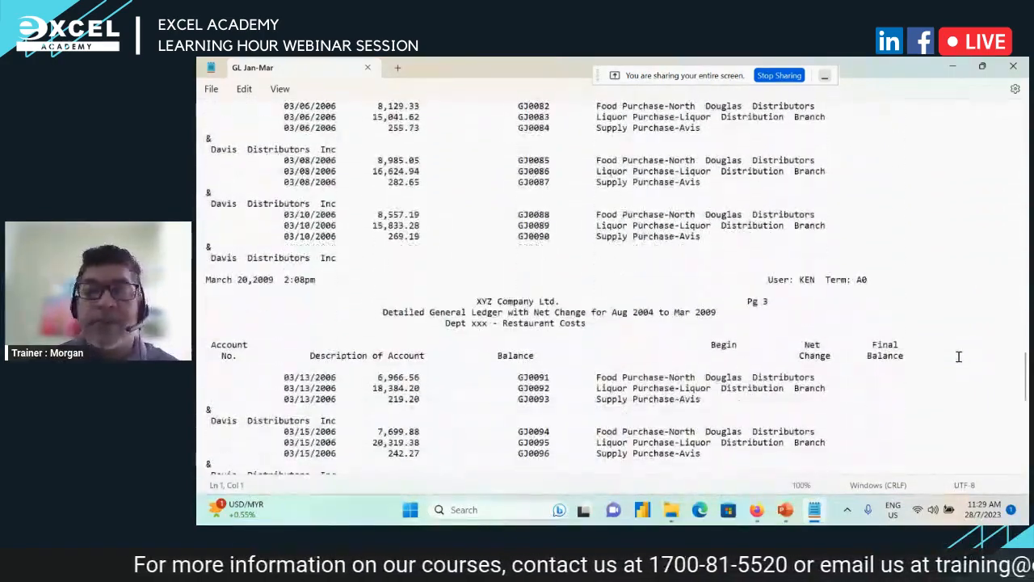
pyautogui.scroll(-3, 959, 356)
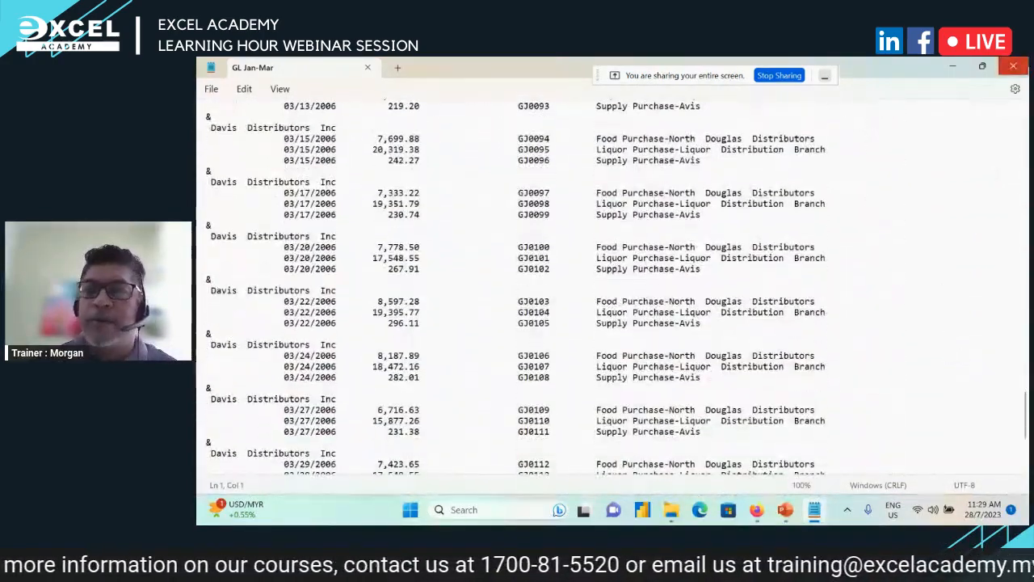
pyautogui.click(1013, 66)
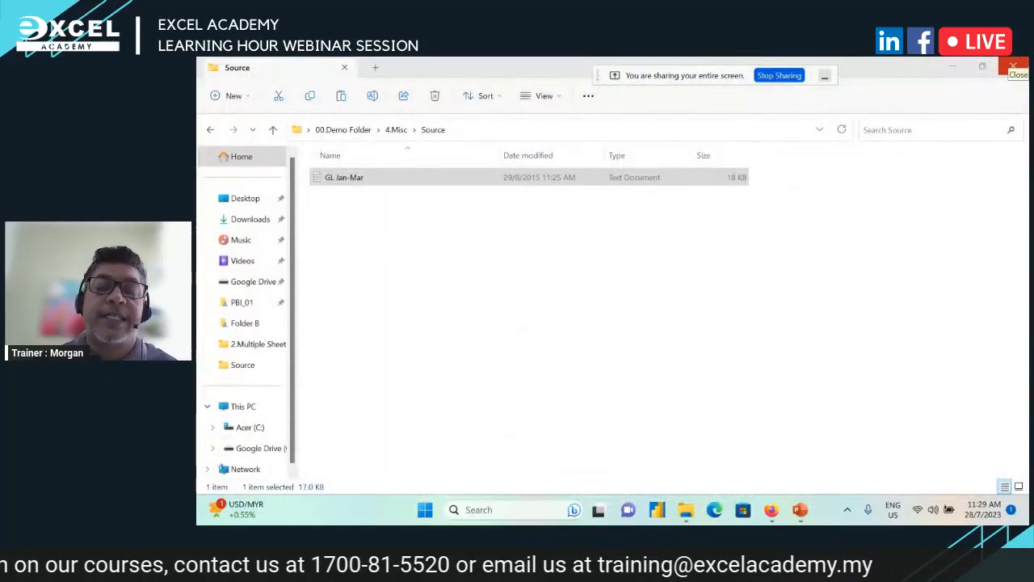
# Open the Final GL Report workbook from the 4.Misc folder and review the purchase pivot tables on Sheet2.
pyautogui.click(396, 130)
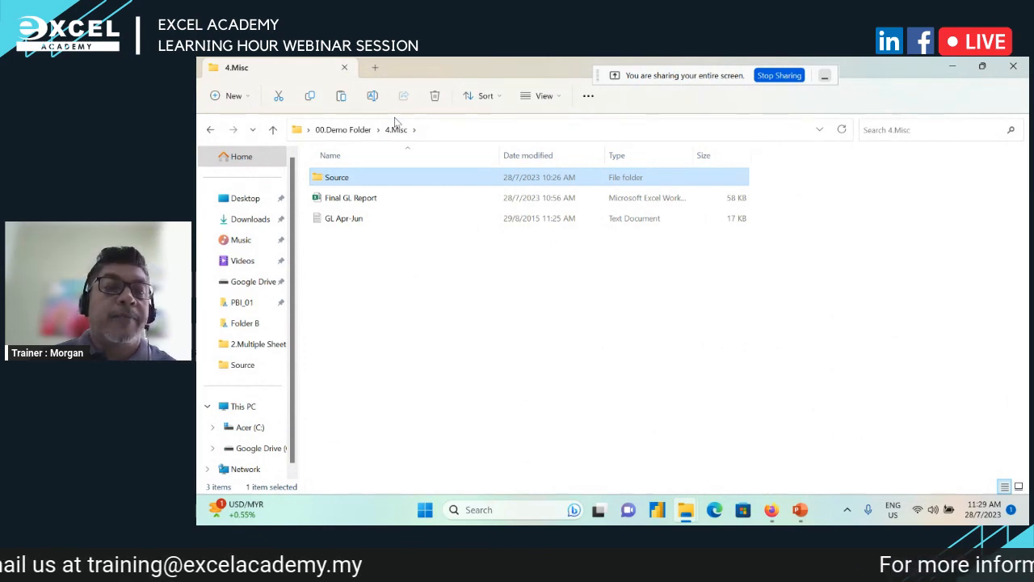
pyautogui.doubleClick(351, 198)
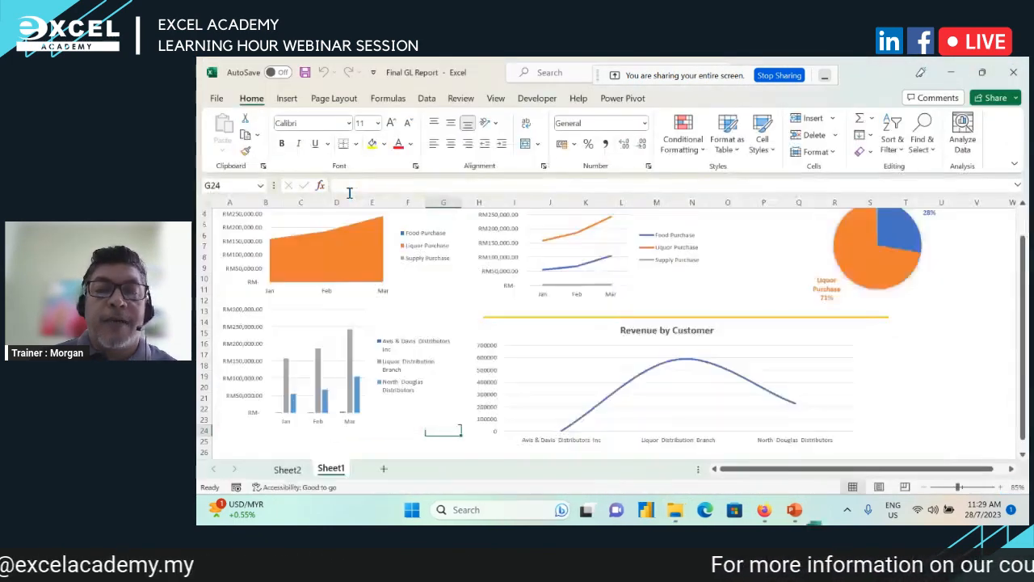
pyautogui.click(287, 468)
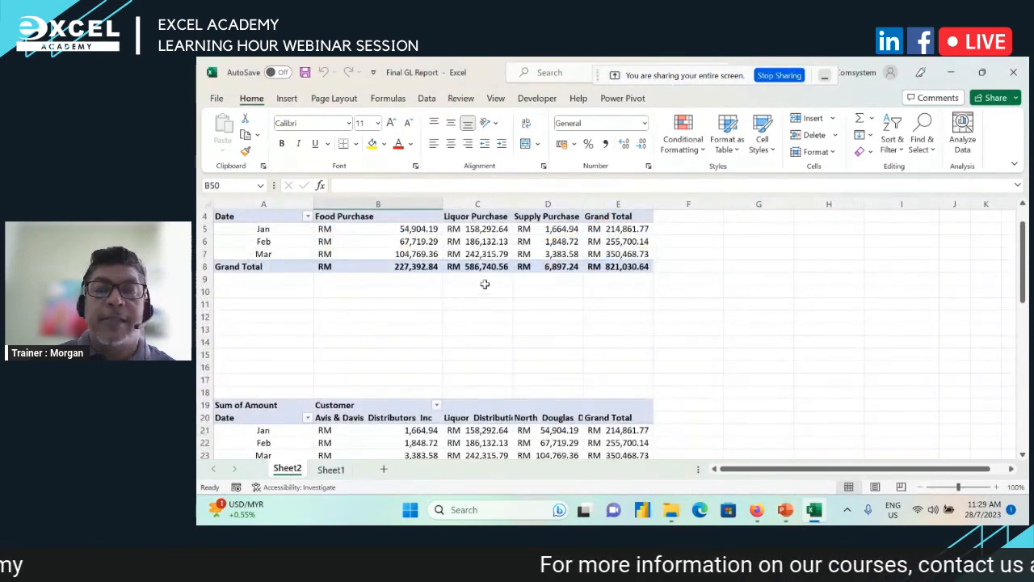
pyautogui.scroll(1, 484, 283)
pyautogui.scroll(-7, 487, 275)
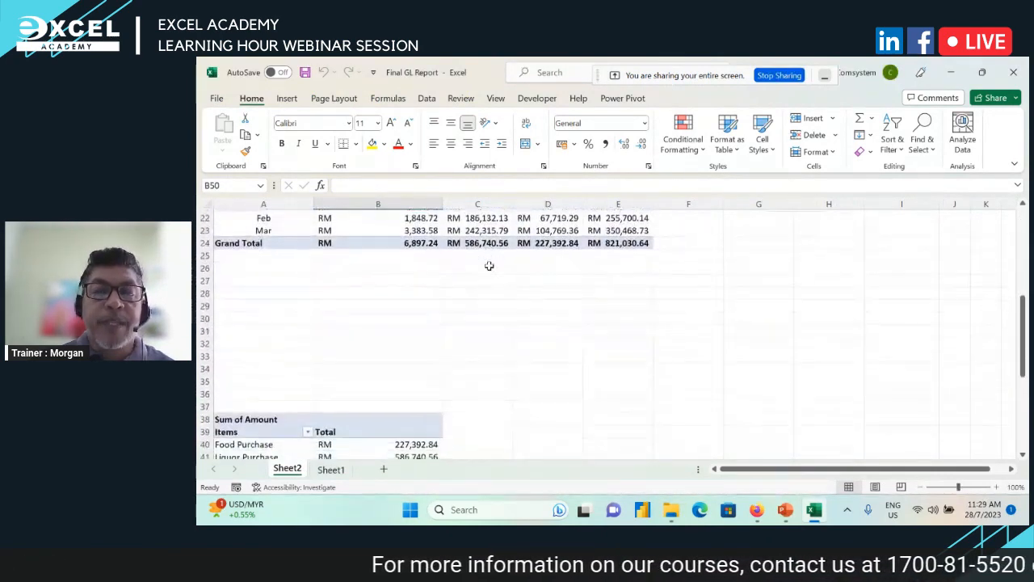
pyautogui.scroll(-7, 489, 266)
pyautogui.scroll(14, 489, 265)
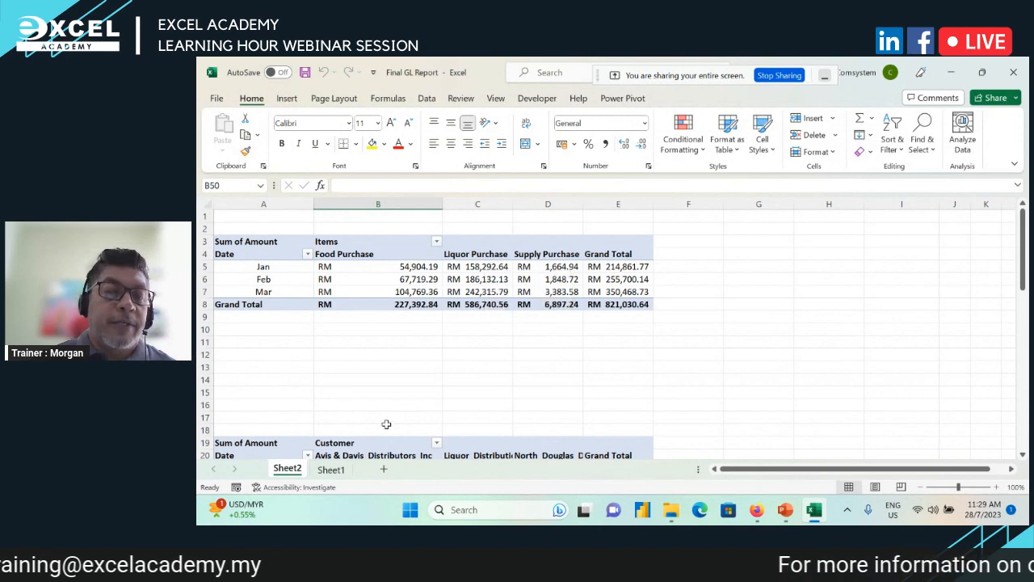
# Review the Tracking Report charts on Sheet1, including the Revenue by Customer chart.
pyautogui.click(336, 470)
pyautogui.scroll(1, 545, 296)
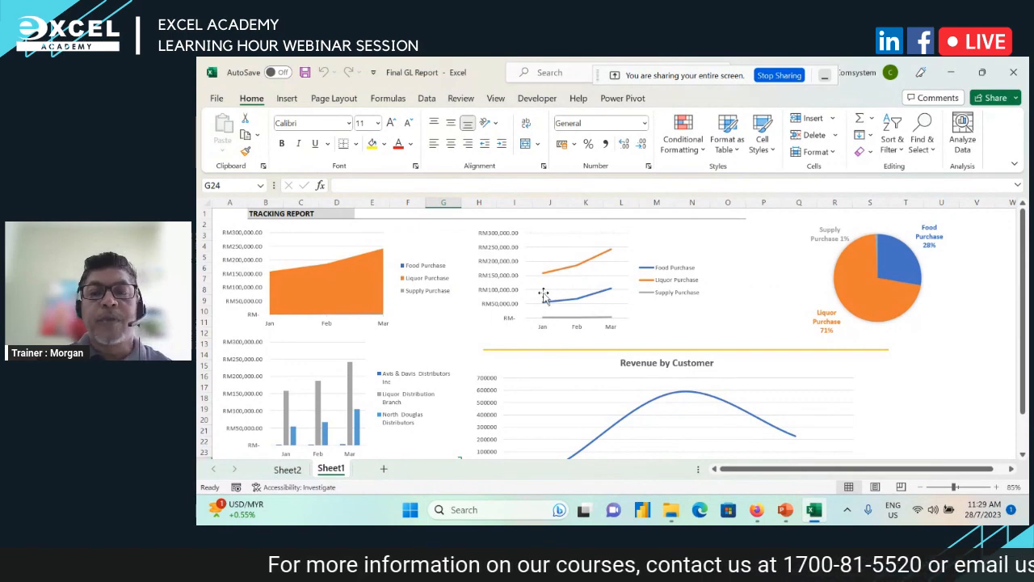
pyautogui.scroll(-1, 546, 296)
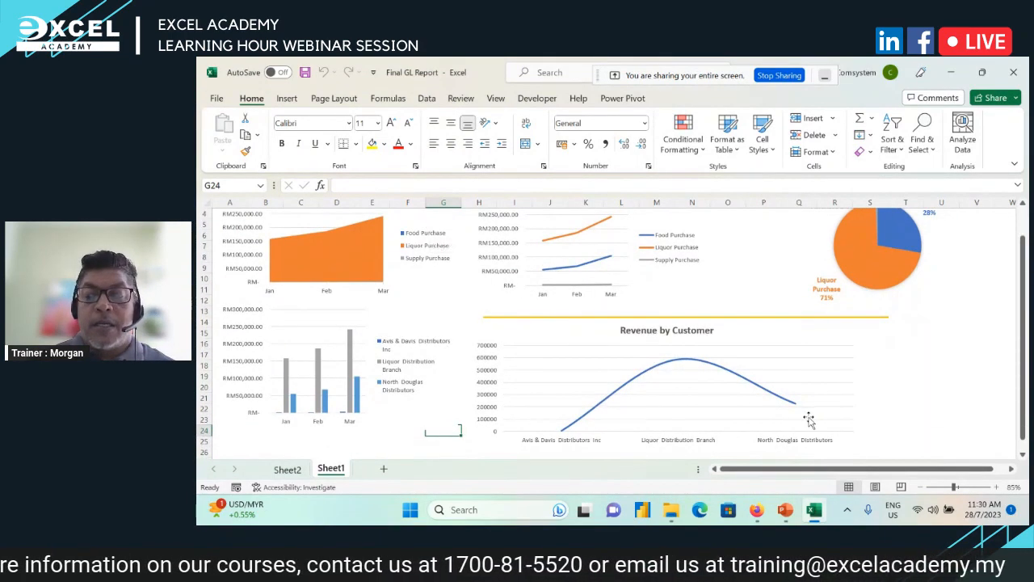
# Switch to the 4.Misc folder in File Explorer, open the GL Apr-Jun text file to examine its layout, and close it.
pyautogui.click(669, 515)
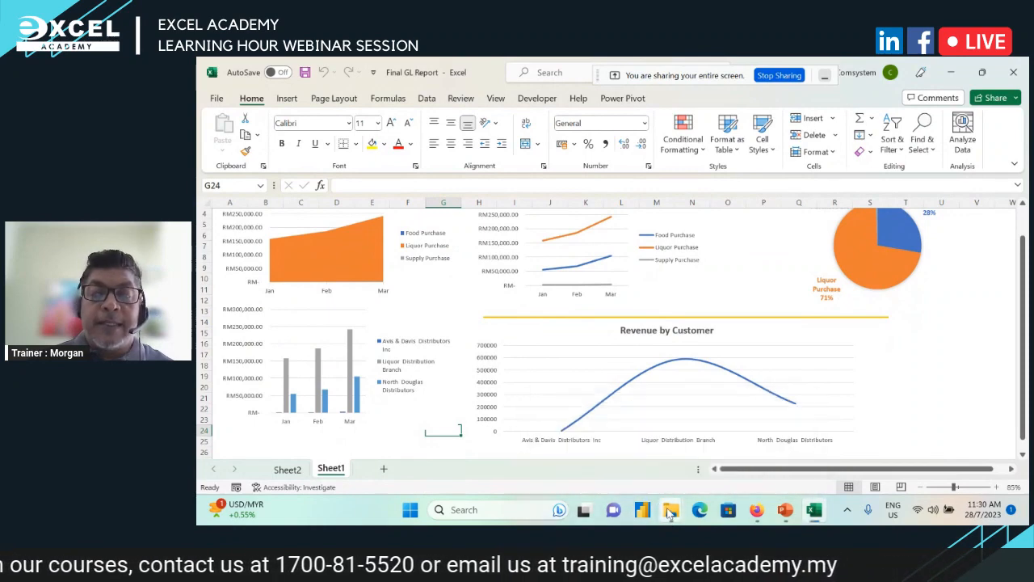
pyautogui.click(668, 514)
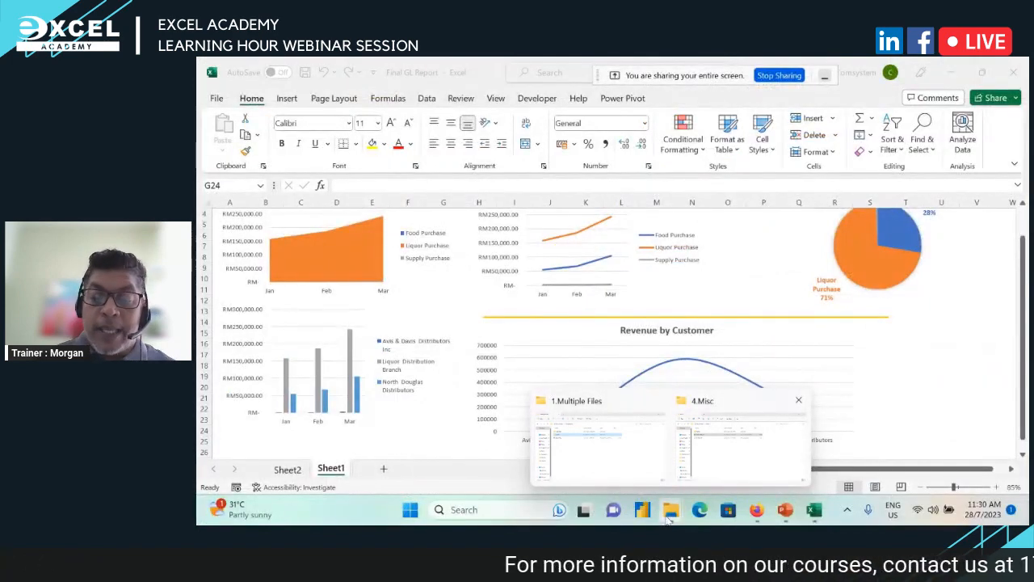
pyautogui.click(736, 446)
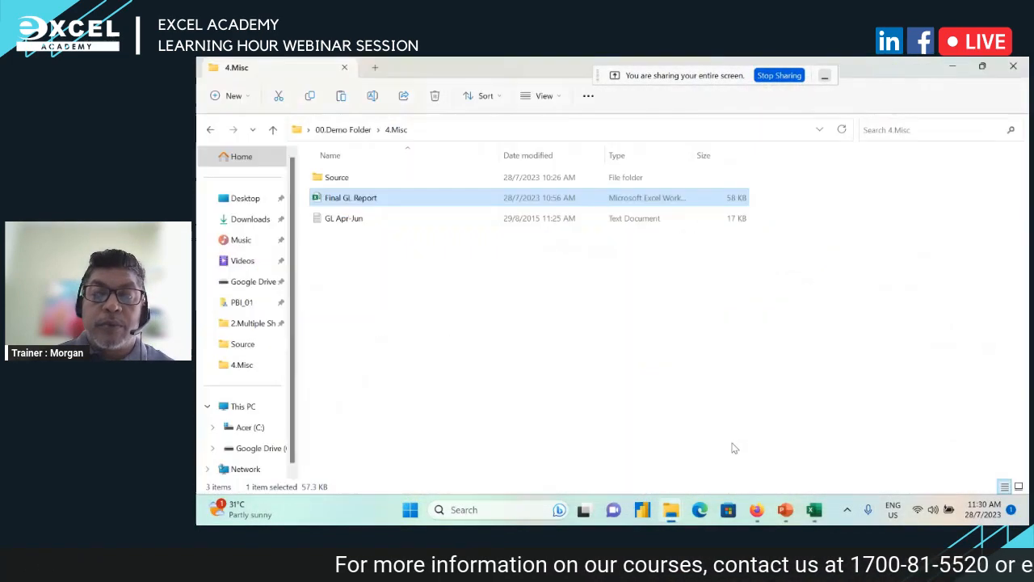
pyautogui.click(351, 226)
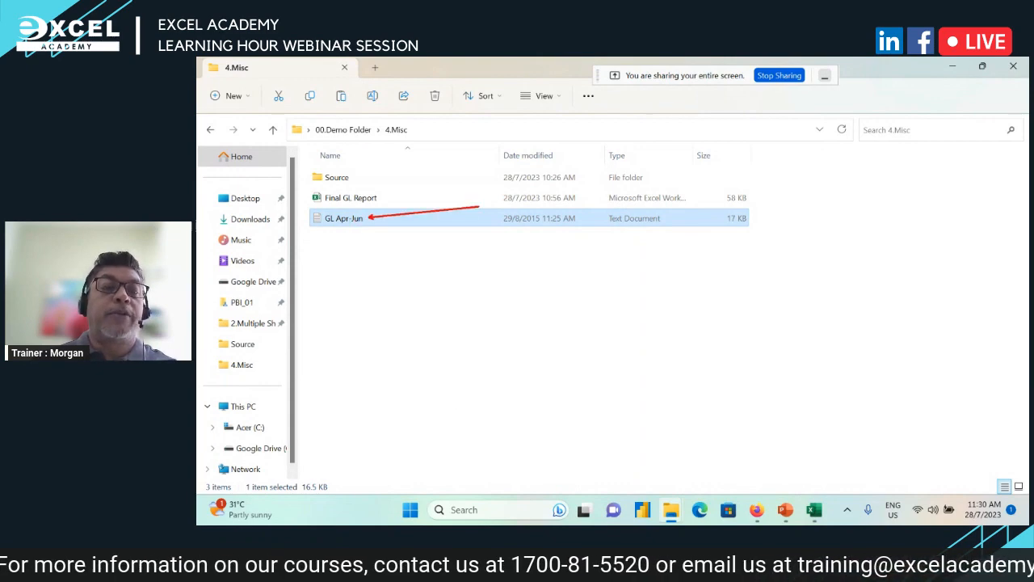
pyautogui.doubleClick(356, 219)
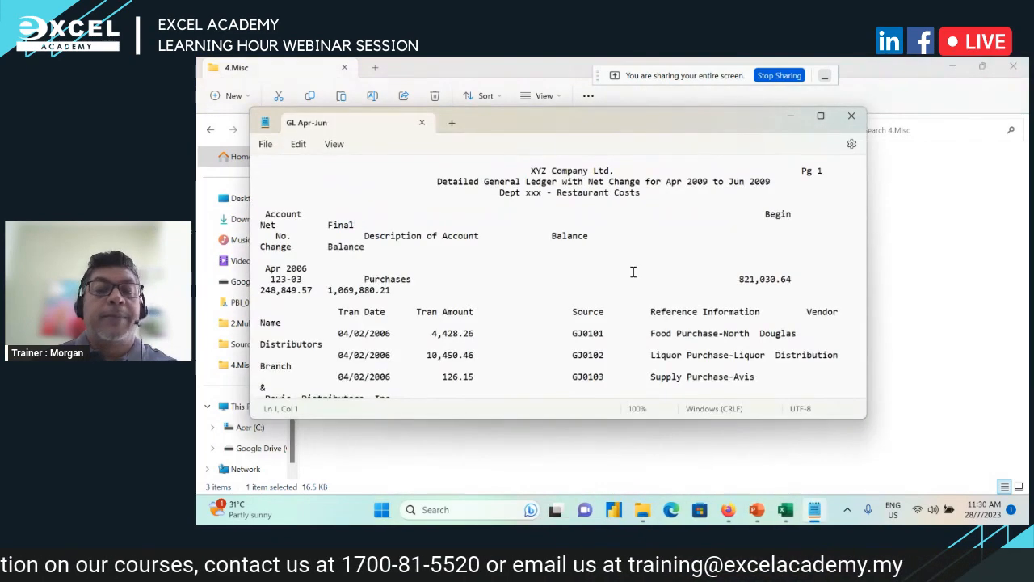
pyautogui.scroll(-5, 633, 272)
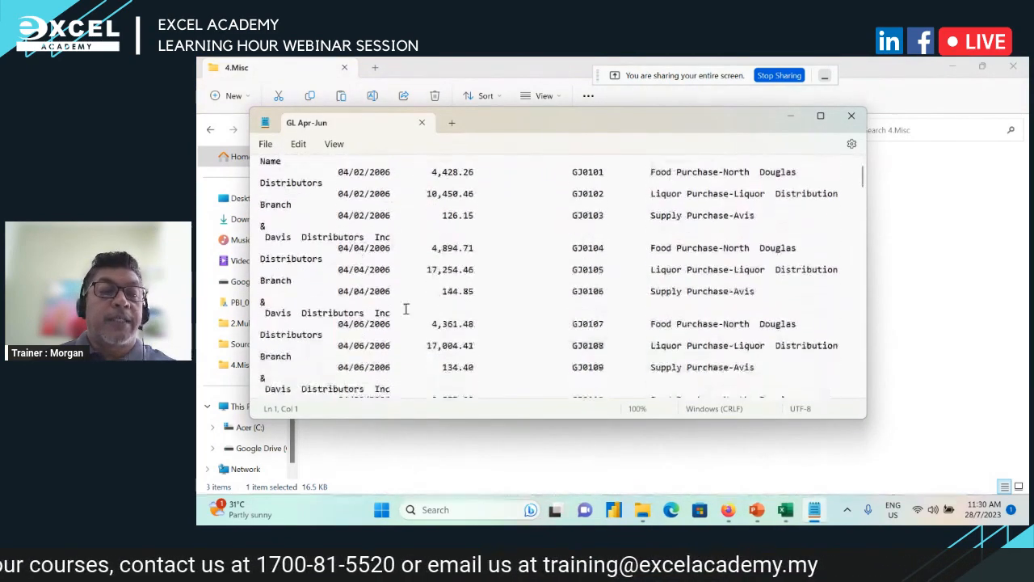
pyautogui.click(851, 115)
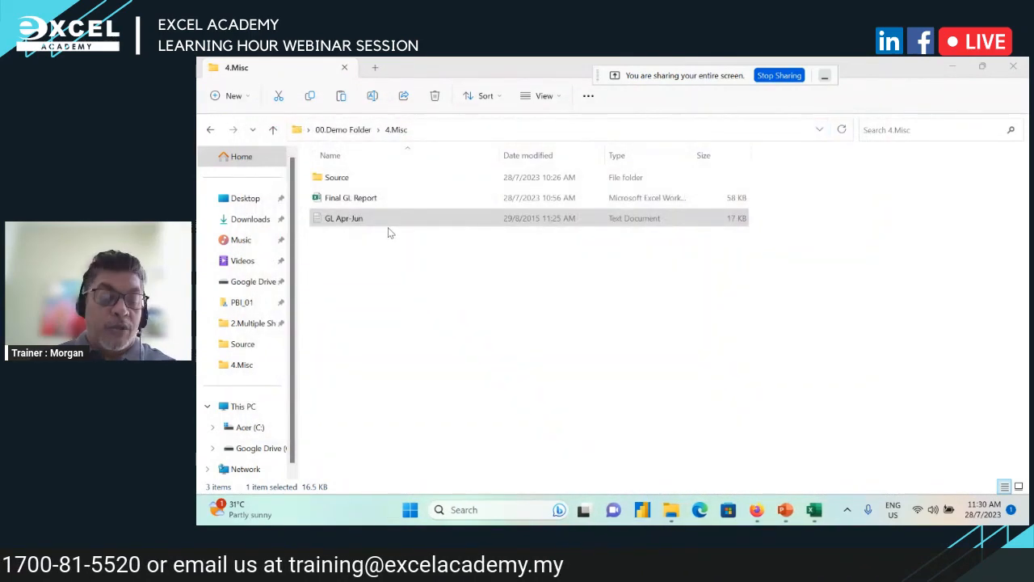
pyautogui.doubleClick(337, 179)
pyautogui.hotkey('ctrl', 'v')
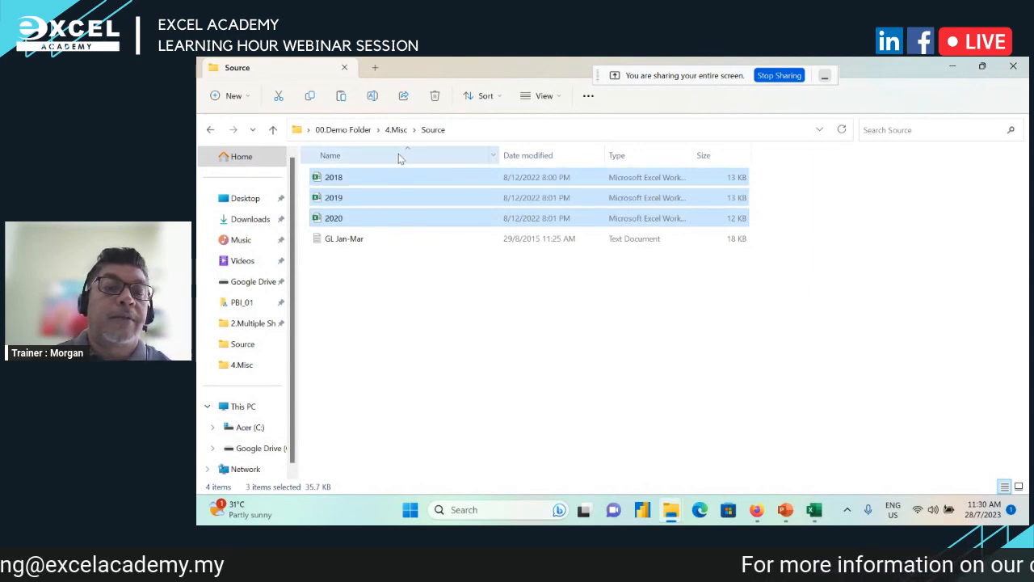
pyautogui.press('Delete')
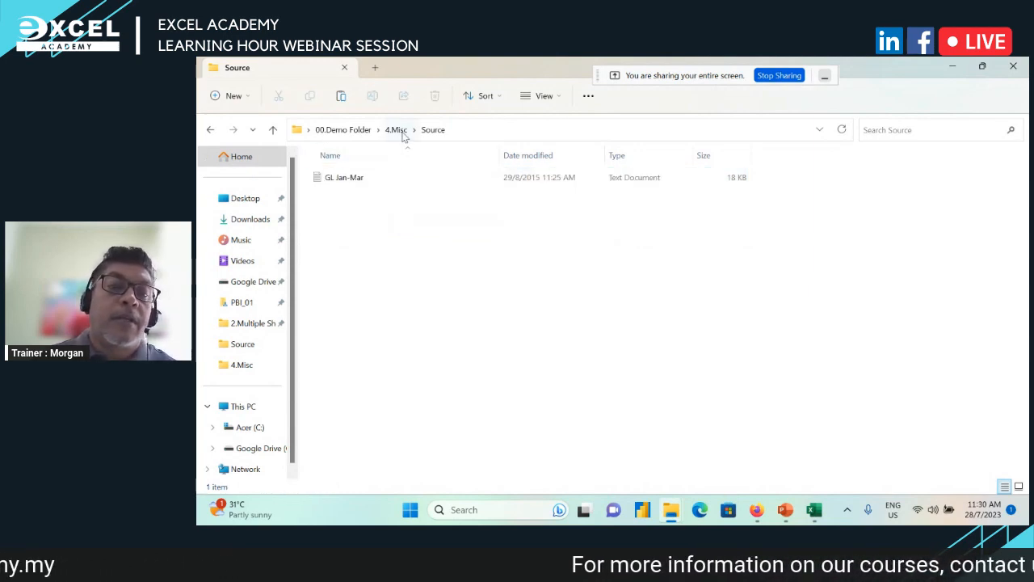
pyautogui.click(396, 129)
# Copy the GL Apr-Jun text file from 4.Misc into its Source folder.
pyautogui.click(343, 213)
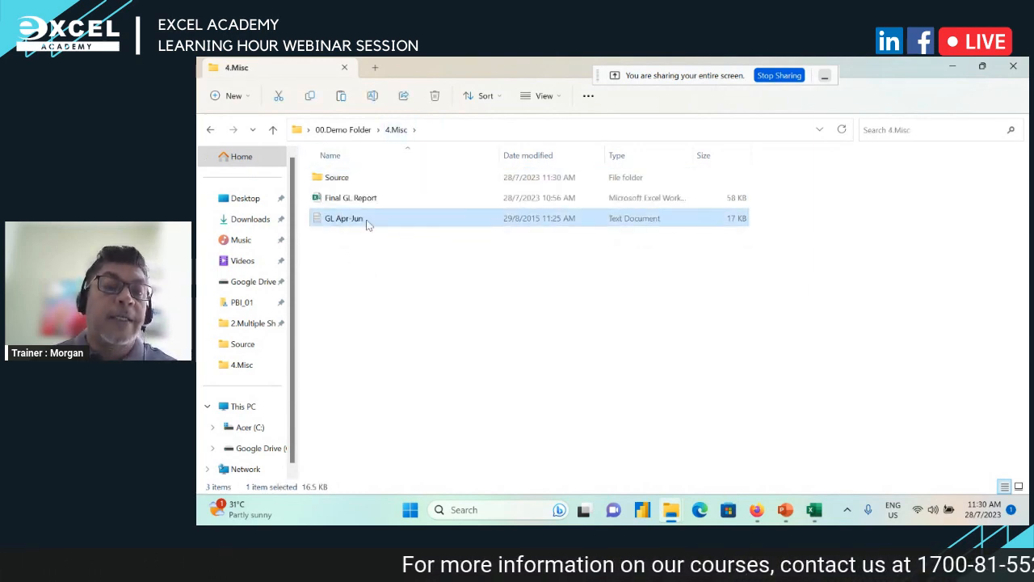
pyautogui.click(353, 180)
pyautogui.doubleClick(354, 179)
pyautogui.hotkey('ctrl', 'v')
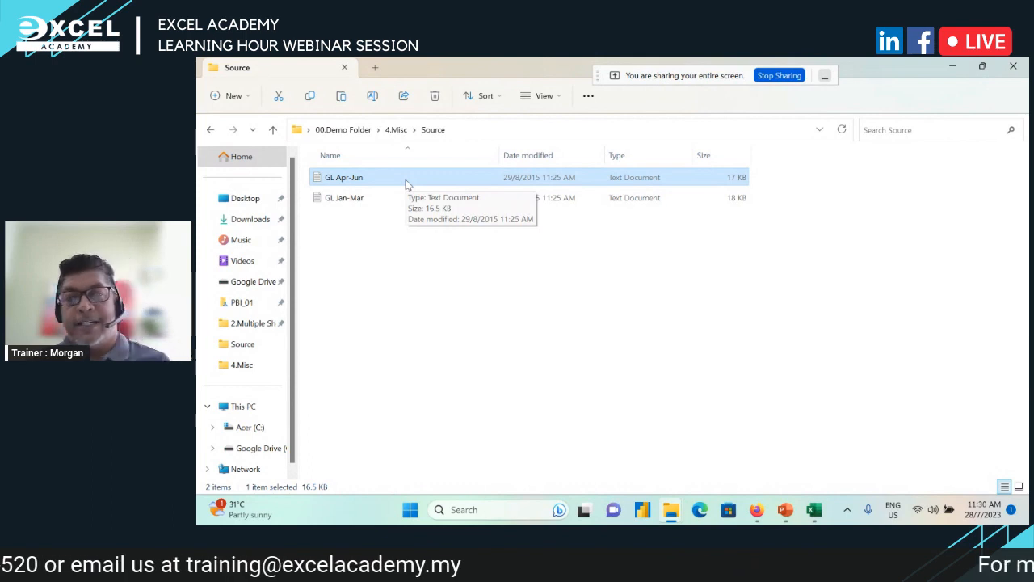
# Switch to the Final GL Report workbook in Excel and refresh all its data.
pyautogui.click(806, 515)
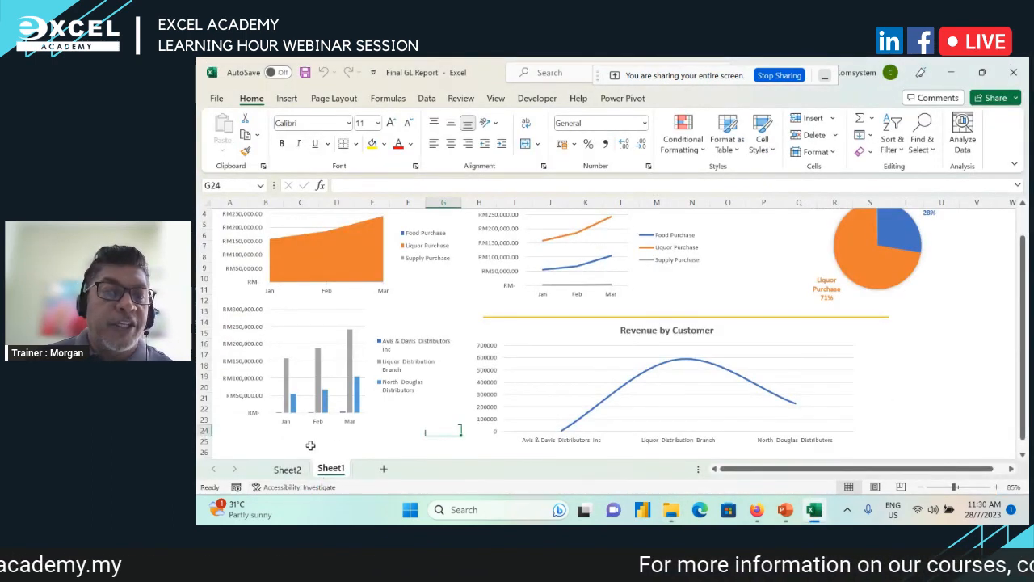
pyautogui.click(423, 100)
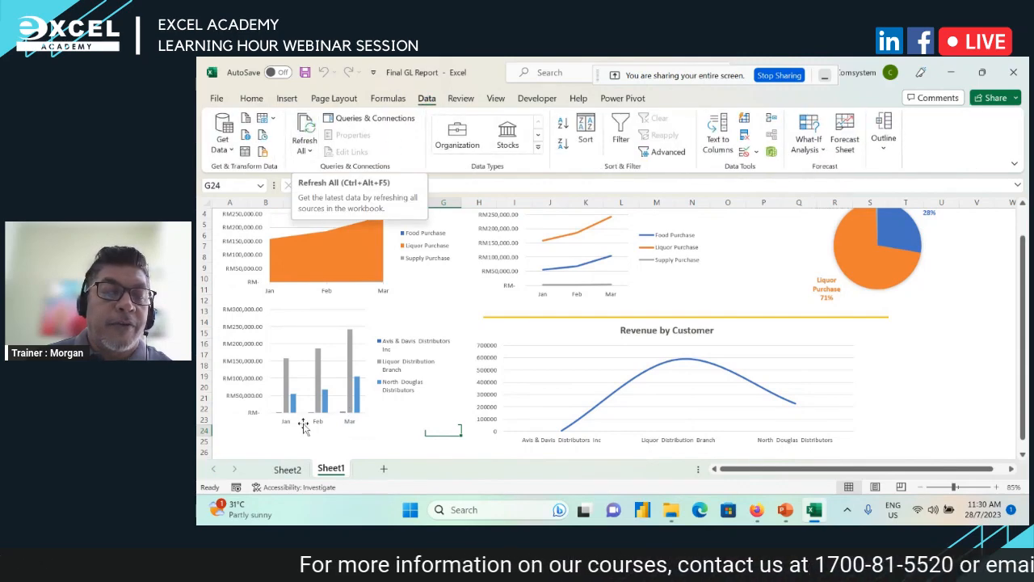
pyautogui.click(287, 469)
pyautogui.click(330, 469)
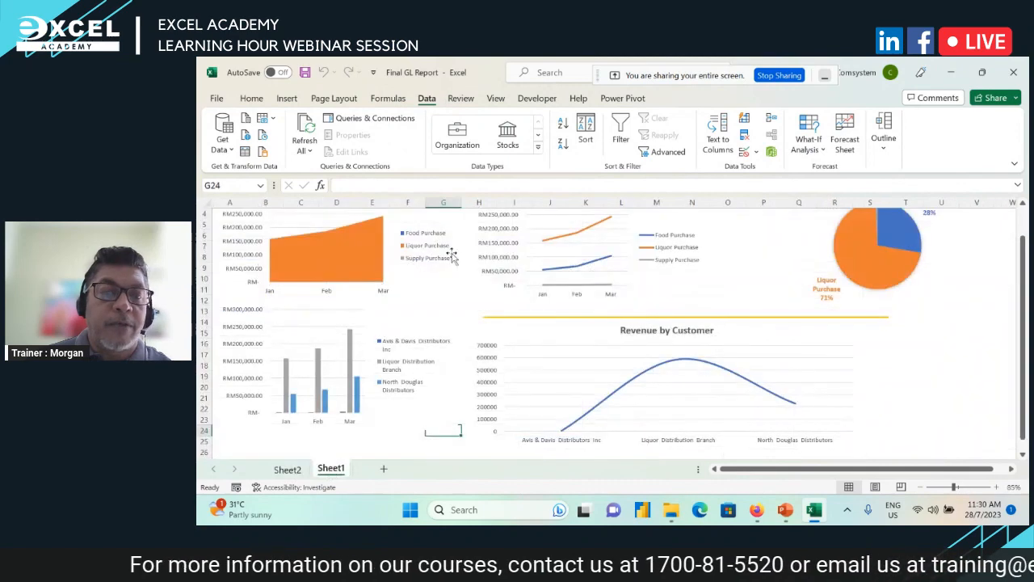
pyautogui.click(305, 139)
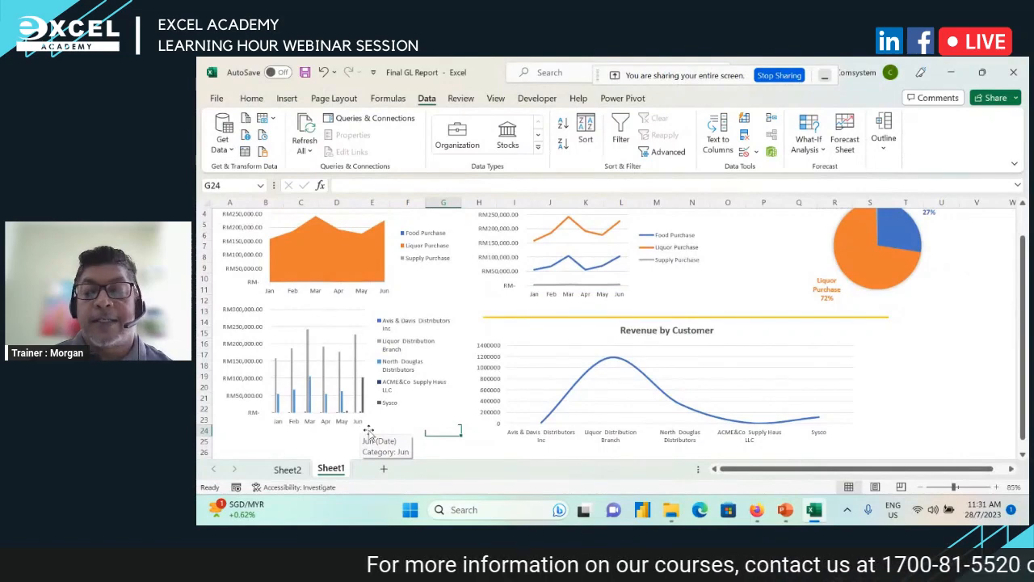
# Review the refreshed charts on Sheet1 and the pivot tables on Sheet2 for the added months.
pyautogui.scroll(1, 921, 293)
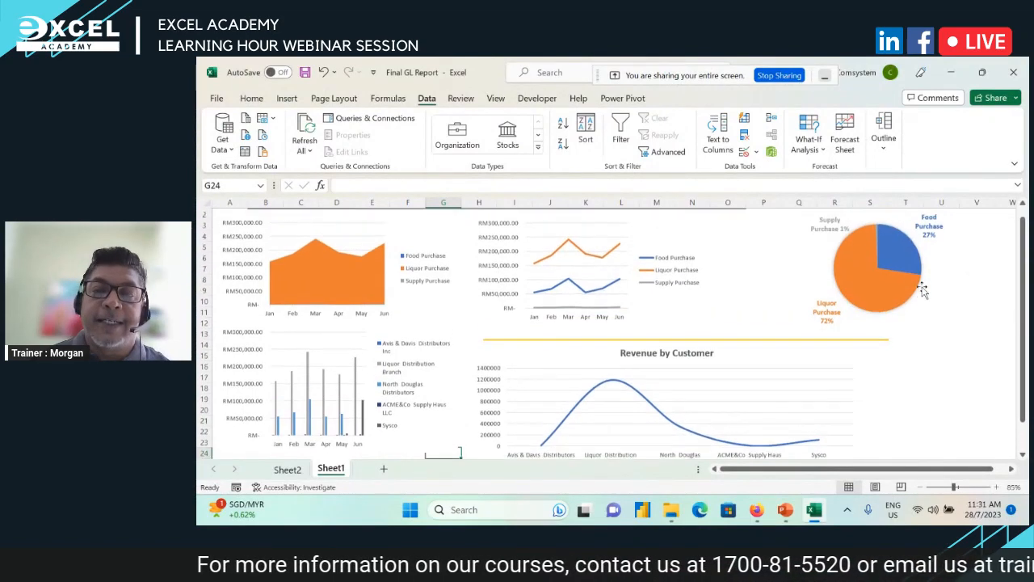
pyautogui.scroll(1, 923, 291)
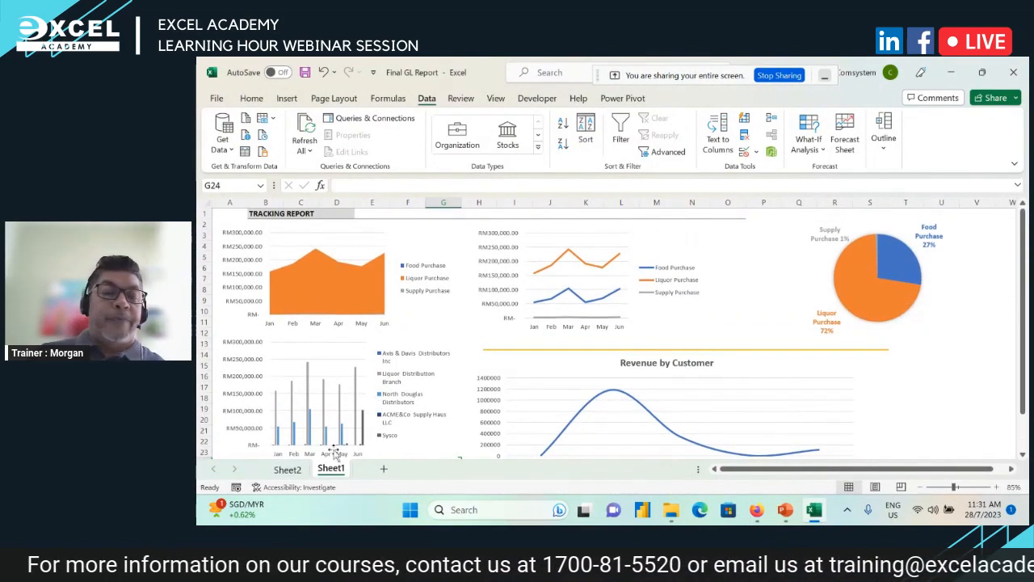
pyautogui.click(287, 468)
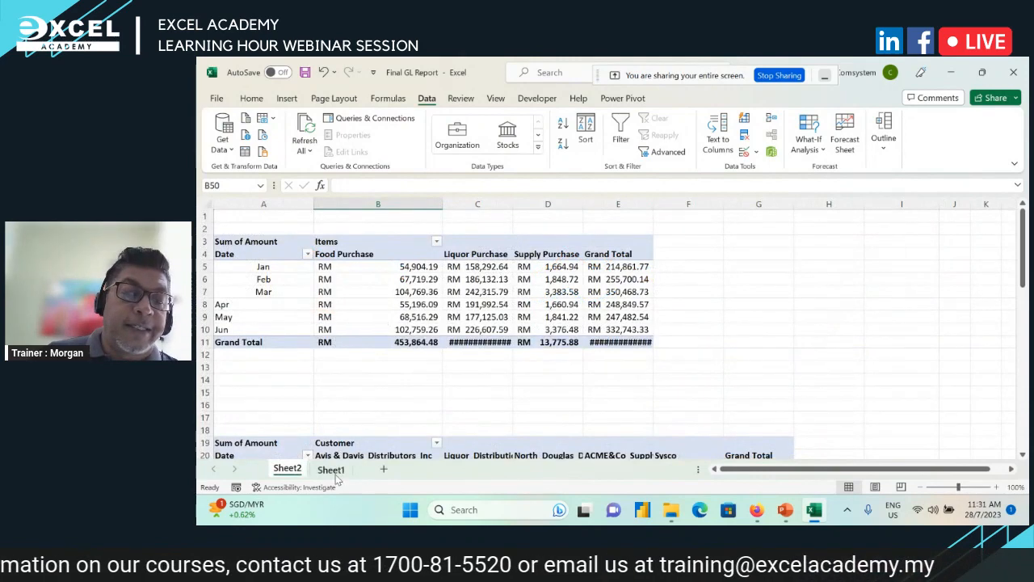
pyautogui.click(333, 470)
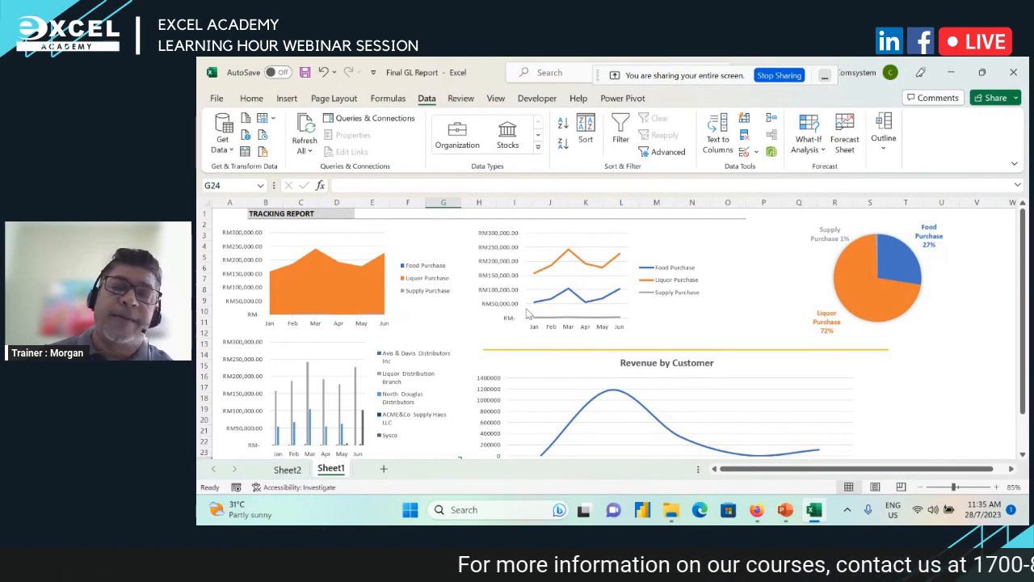
pyautogui.click(287, 468)
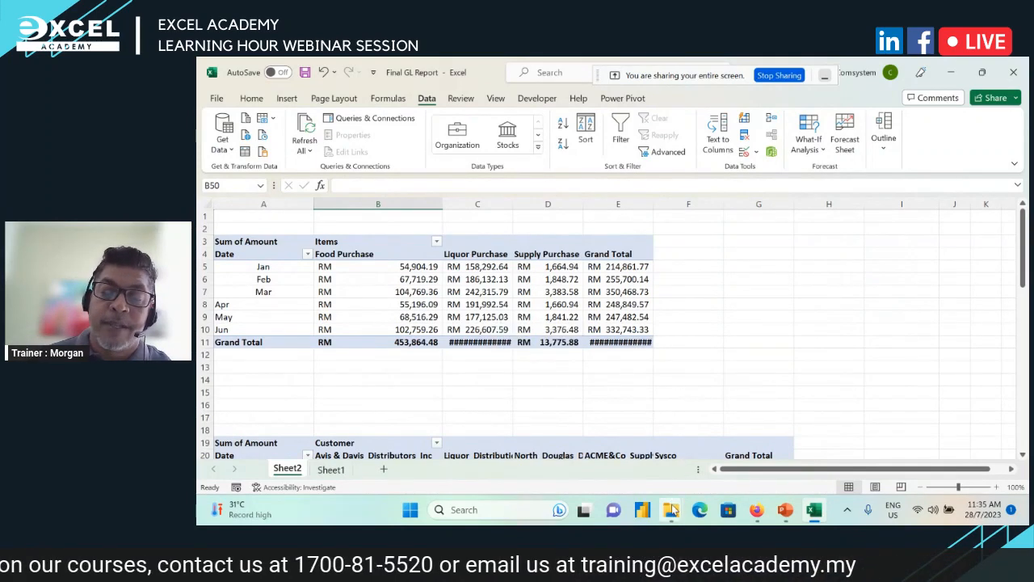
# Check the ledger text files in the Source folder, return to the Final GL Report charts on Sheet1, and show the Power Pivot commands.
pyautogui.moveTo(671, 509)
pyautogui.click(728, 452)
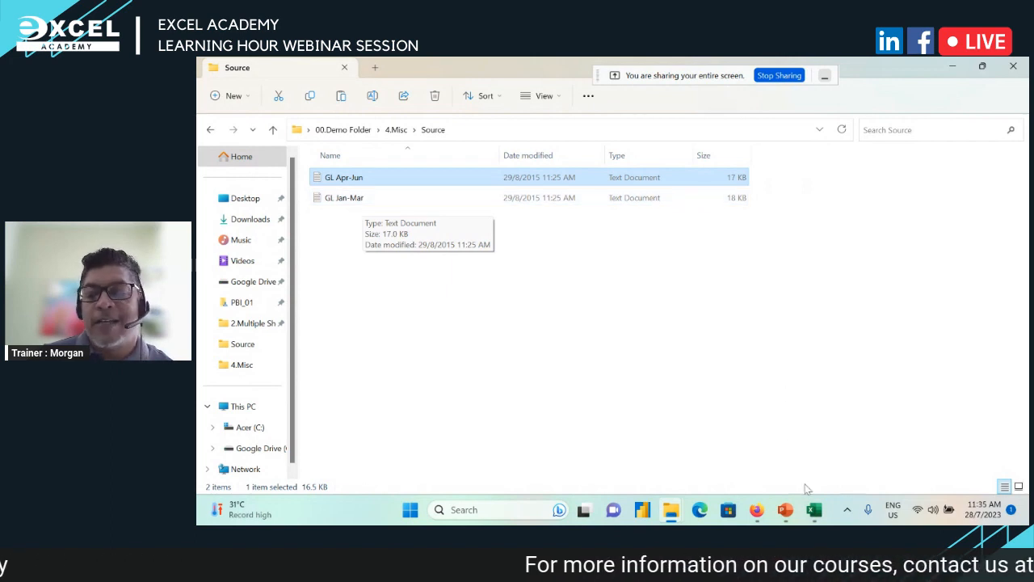
pyautogui.moveTo(813, 509)
pyautogui.click(837, 465)
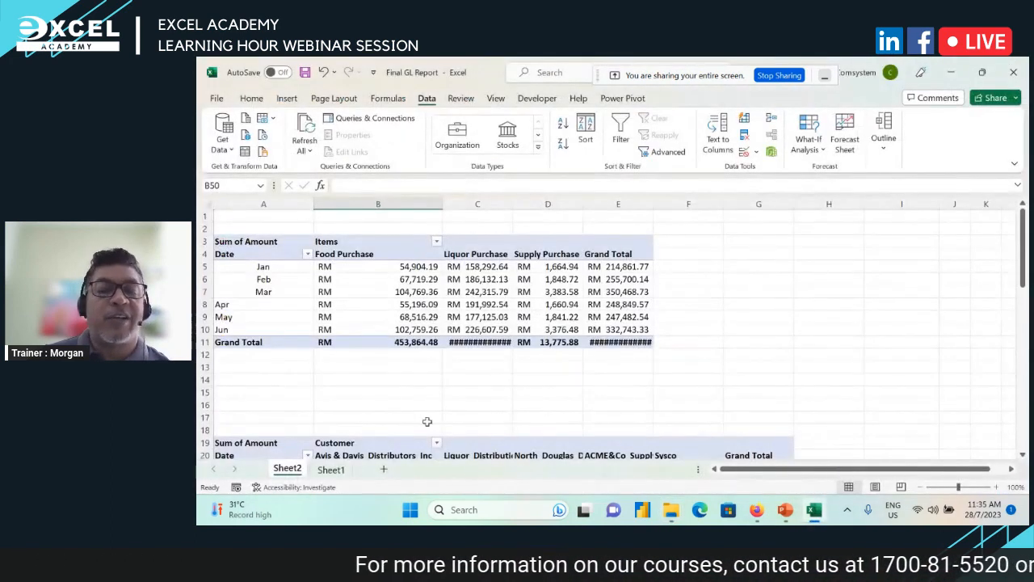
pyautogui.click(332, 468)
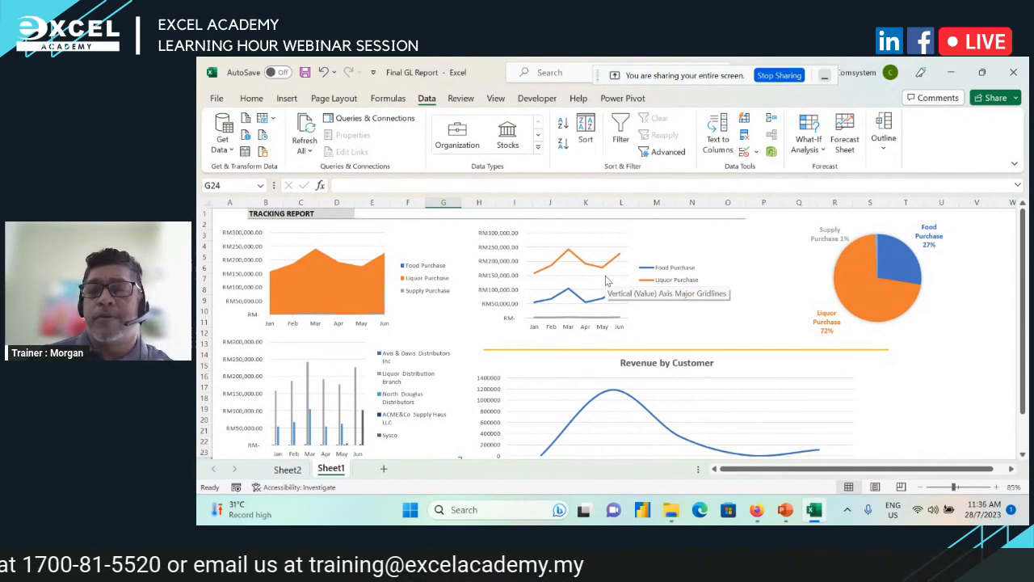
pyautogui.click(623, 98)
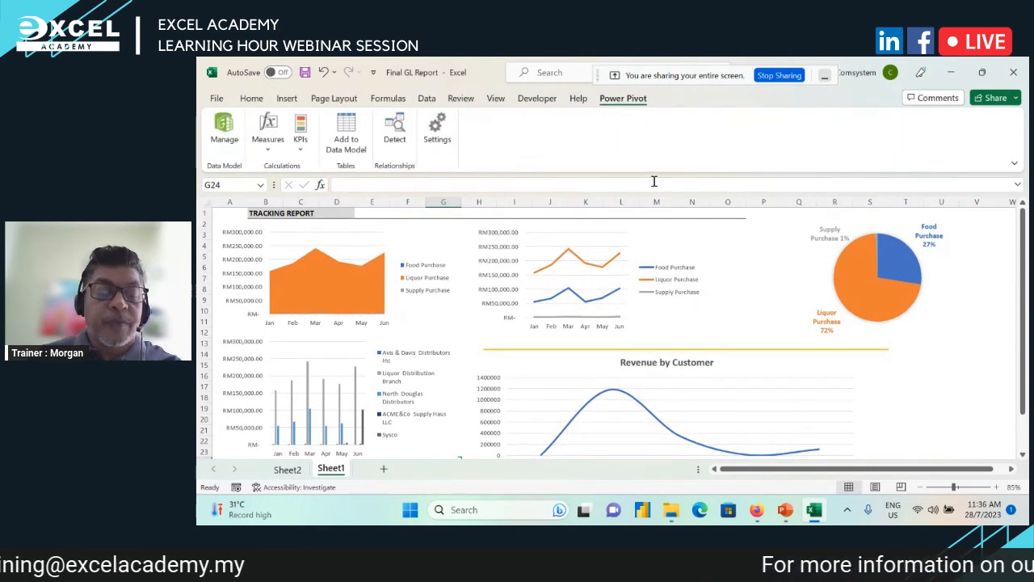
pyautogui.moveTo(593, 89)
pyautogui.mouseDown()
pyautogui.moveTo(601, 107)
pyautogui.moveTo(659, 111)
pyautogui.mouseUp()
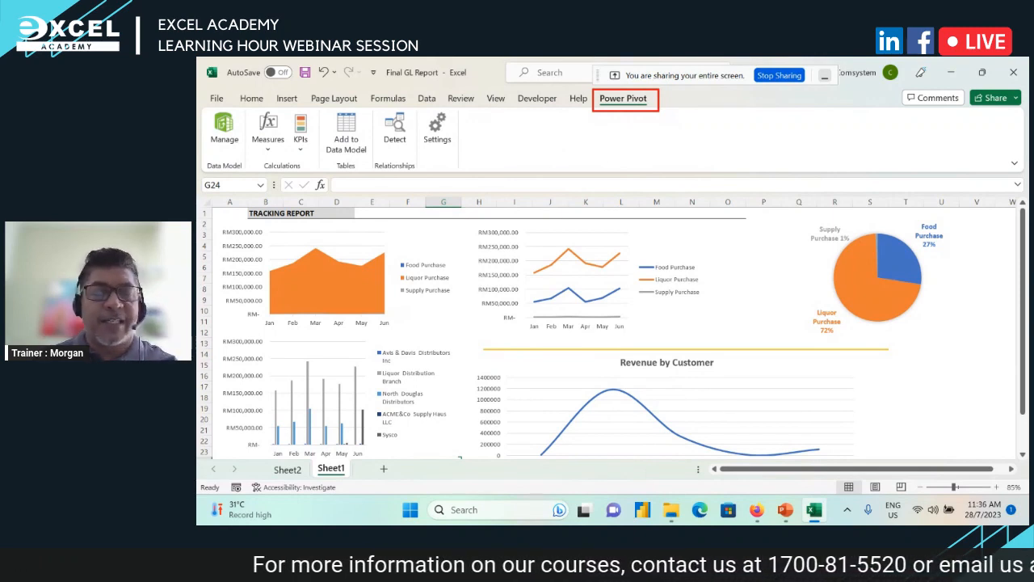
pyautogui.press('Escape')
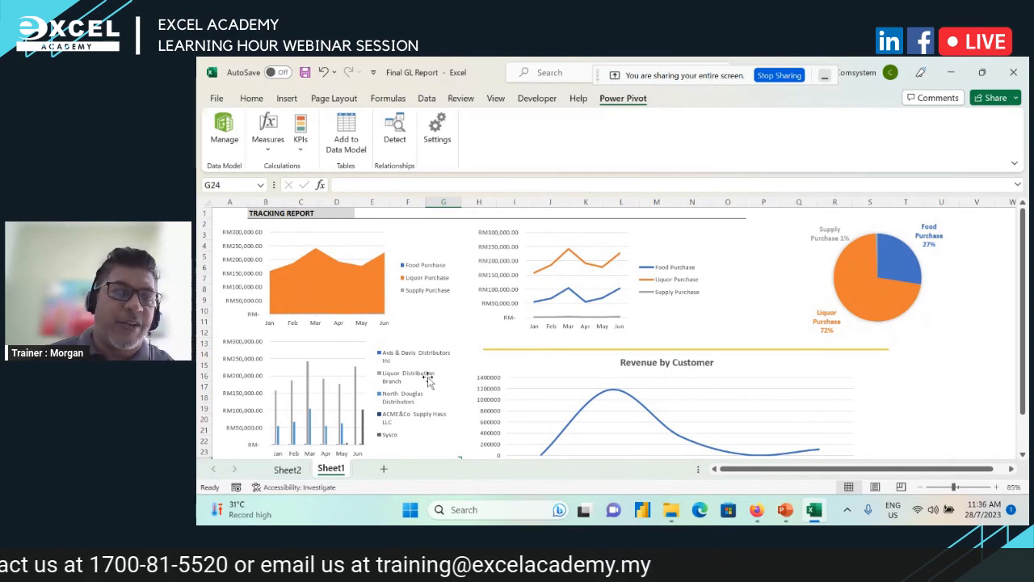
# Add a new worksheet and enter the headers Price in C3 and Qty in D3.
pyautogui.click(386, 470)
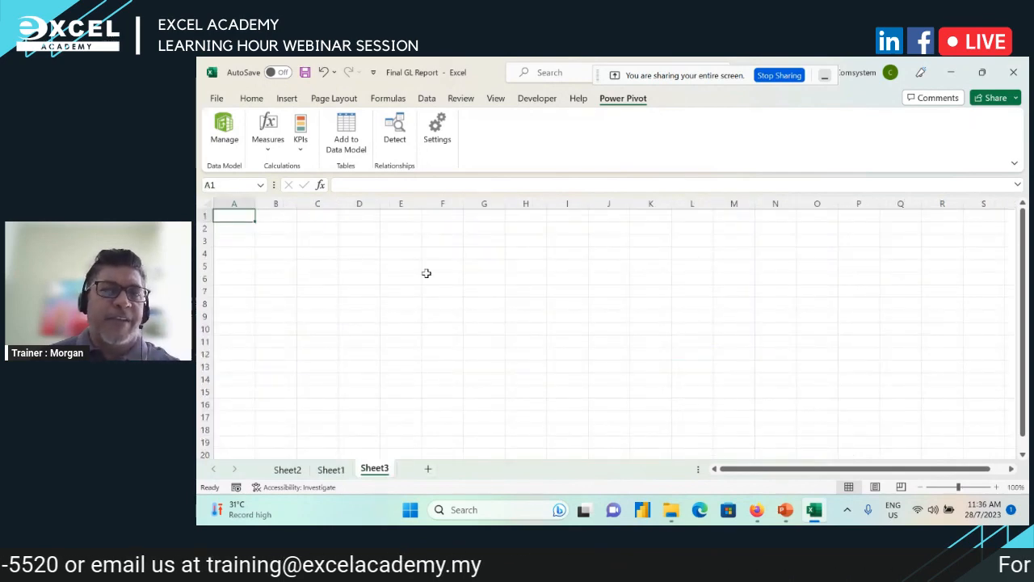
pyautogui.click(360, 239)
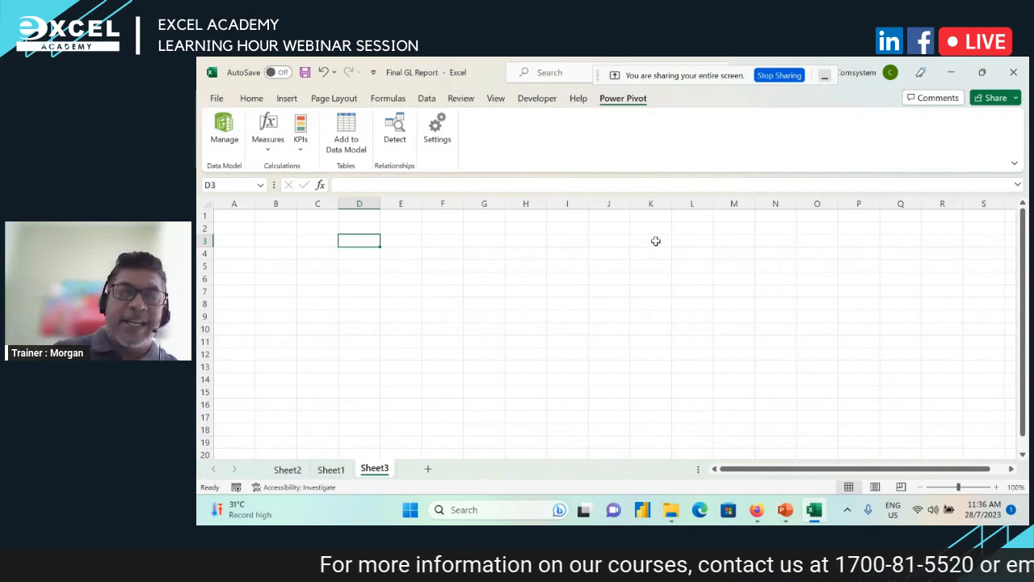
pyautogui.press('Left')
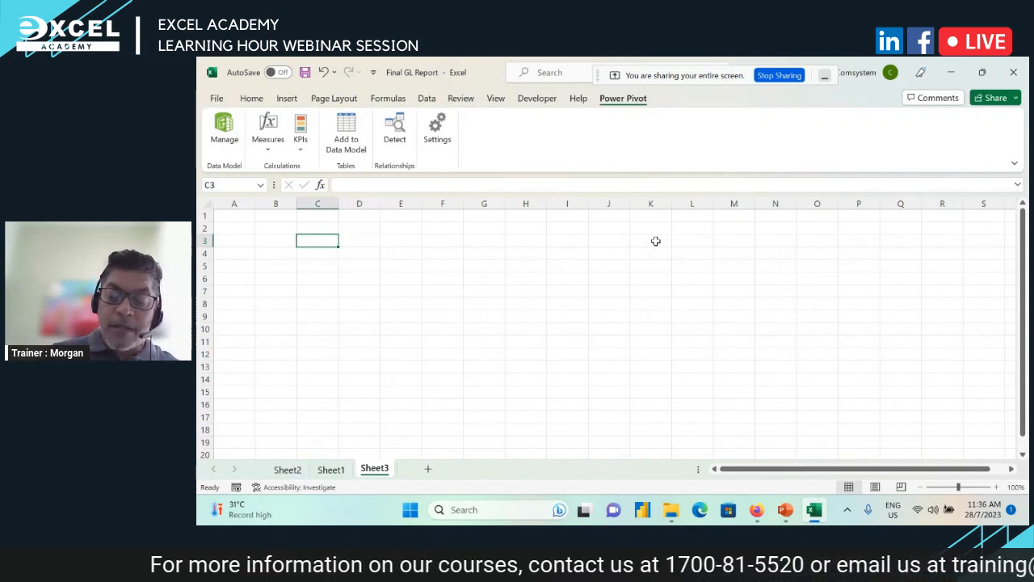
pyautogui.write('Price')
pyautogui.press('Tab')
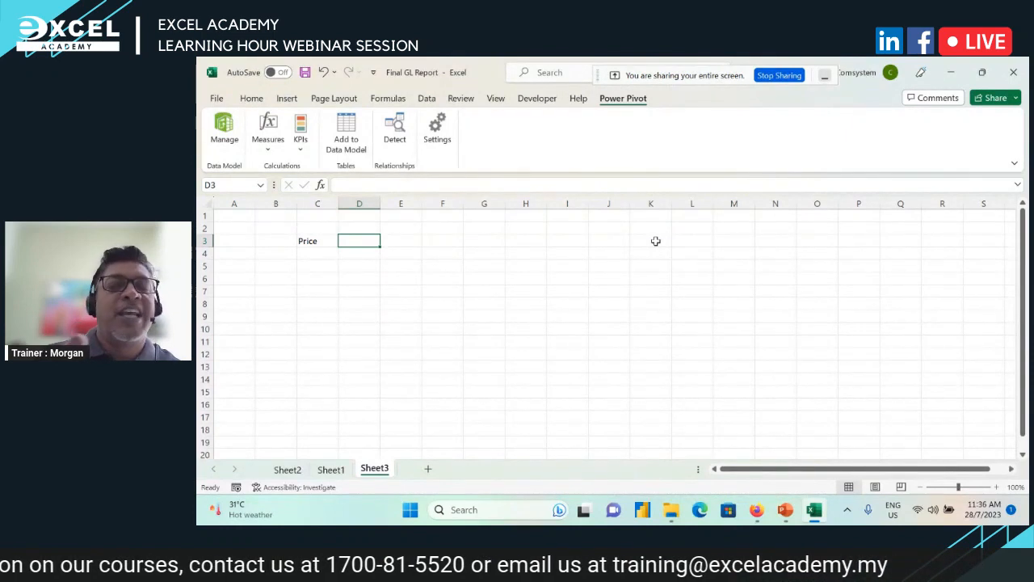
pyautogui.write('Qty')
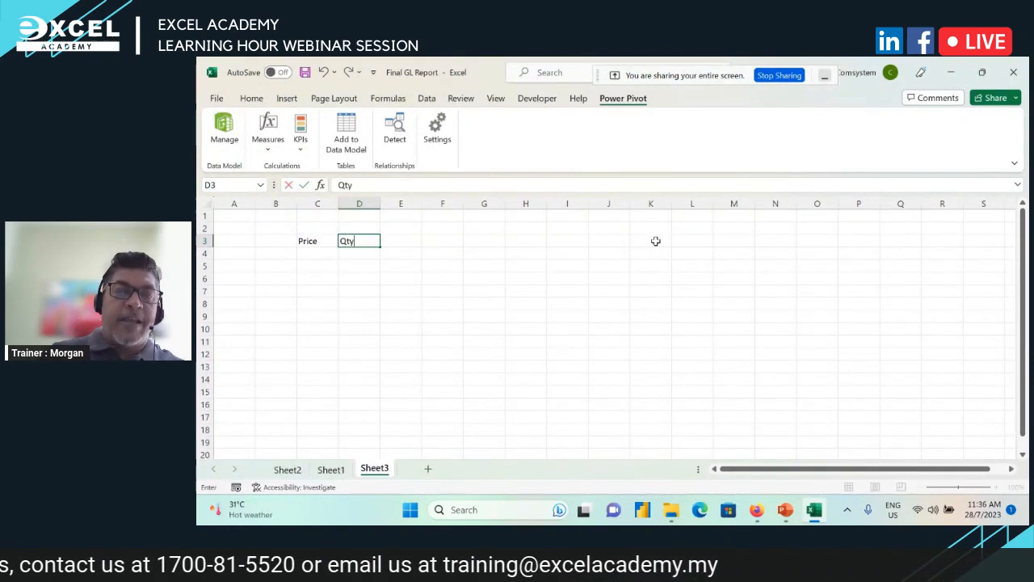
pyautogui.press('Return')
# Fill rows 4 to 6 with prices 45, 20 and 15 and quantities 100, 200 and 50.
pyautogui.write('45')
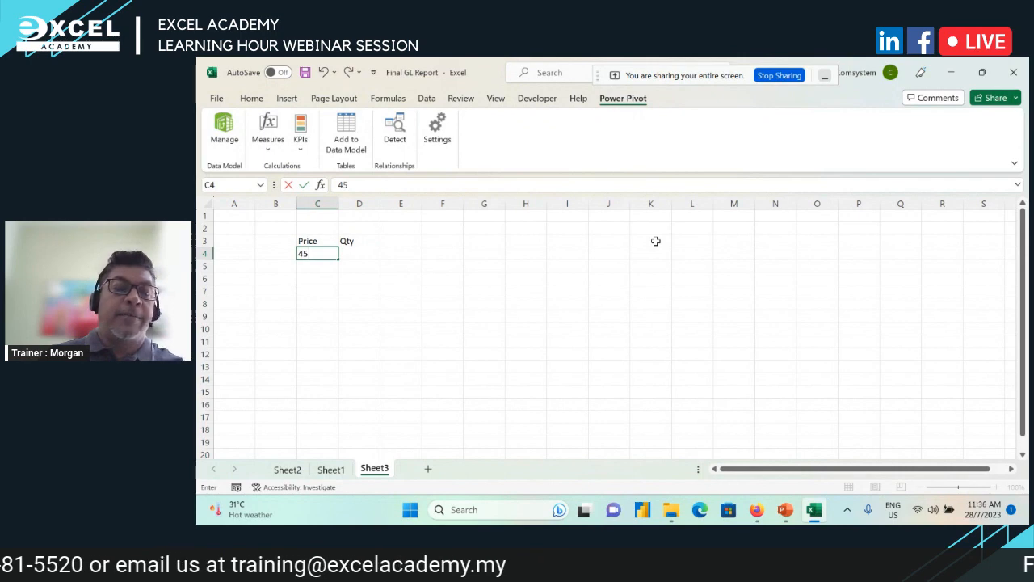
pyautogui.press('Tab')
pyautogui.write('100')
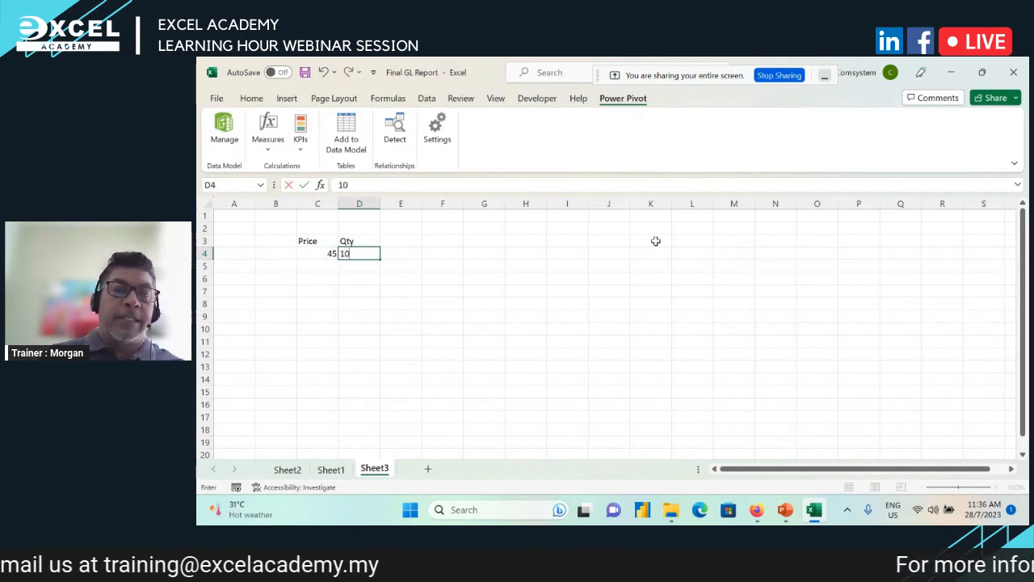
pyautogui.press('Return')
pyautogui.write('20')
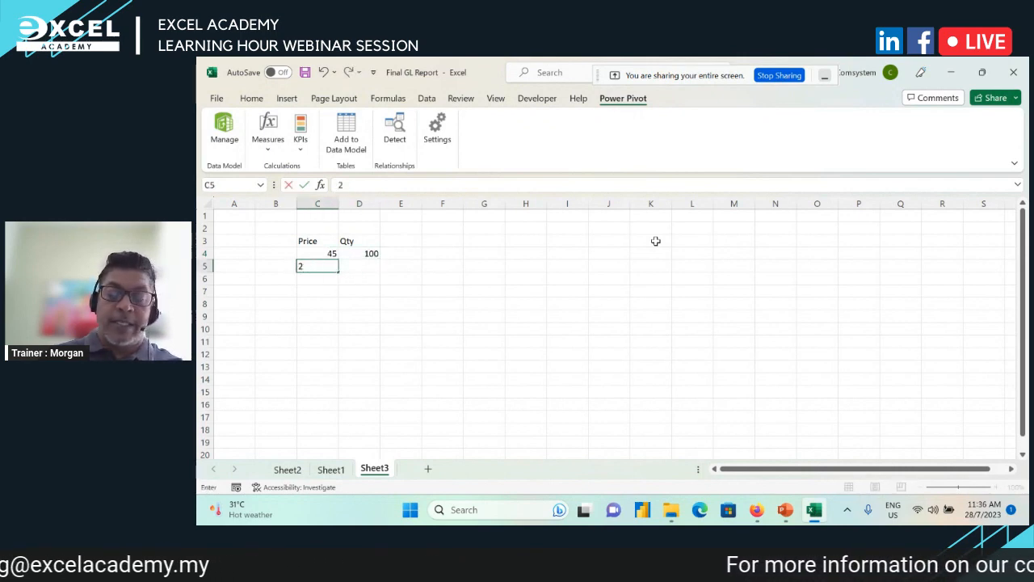
pyautogui.press('Tab')
pyautogui.write('0')
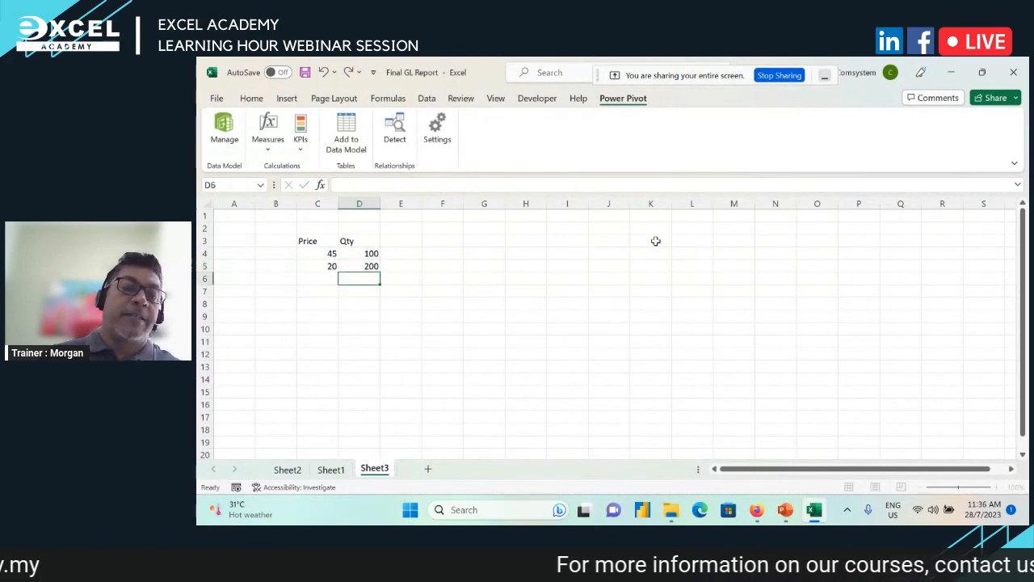
pyautogui.press('Return')
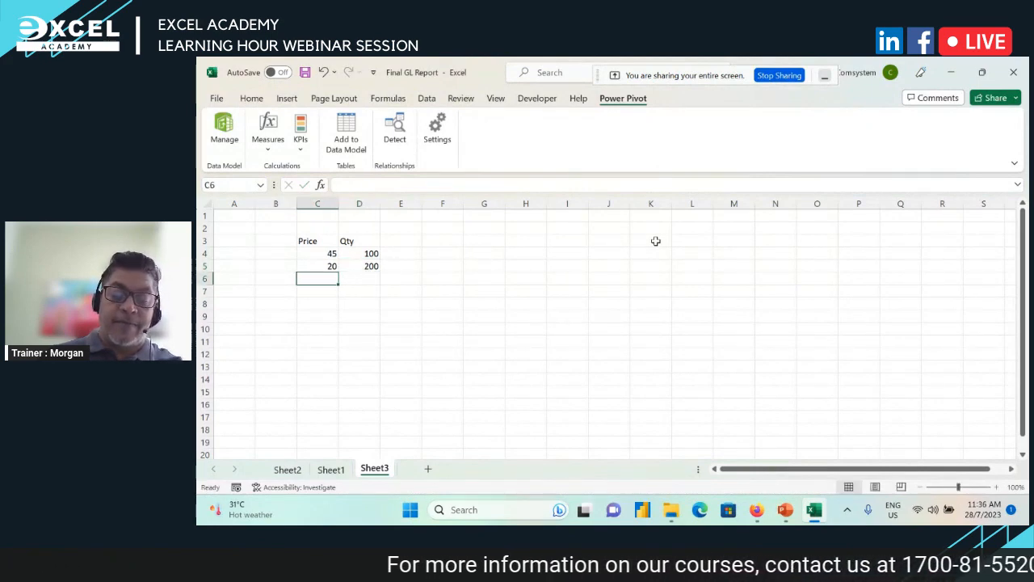
pyautogui.write('15')
pyautogui.press('Tab')
pyautogui.write('50')
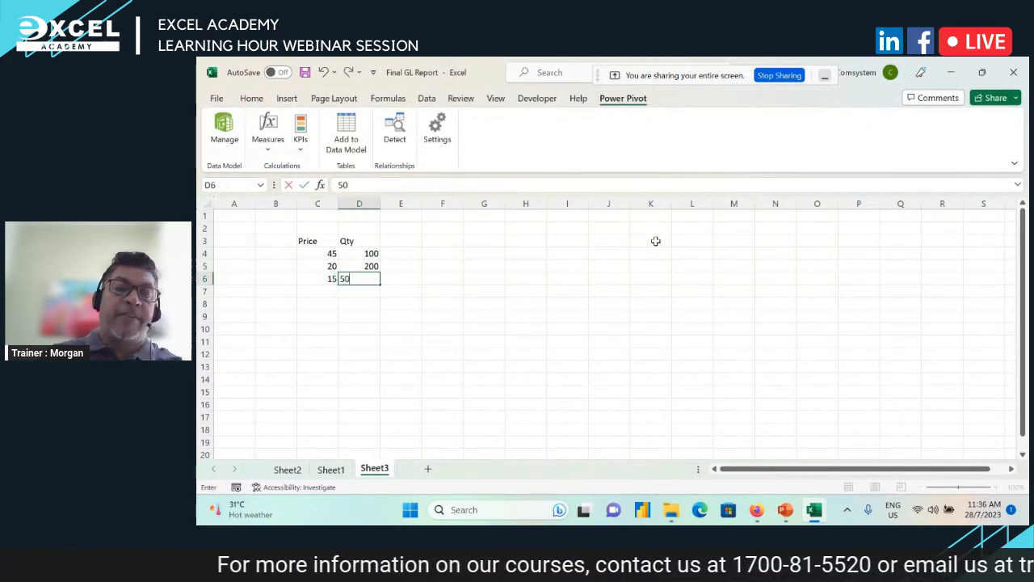
pyautogui.press('Return')
# Enter the header Total in E3 beside the Qty header.
pyautogui.press('Right')
pyautogui.press('Up')
pyautogui.press('Up')
pyautogui.press('Up')
pyautogui.press('Up')
pyautogui.press('Right')
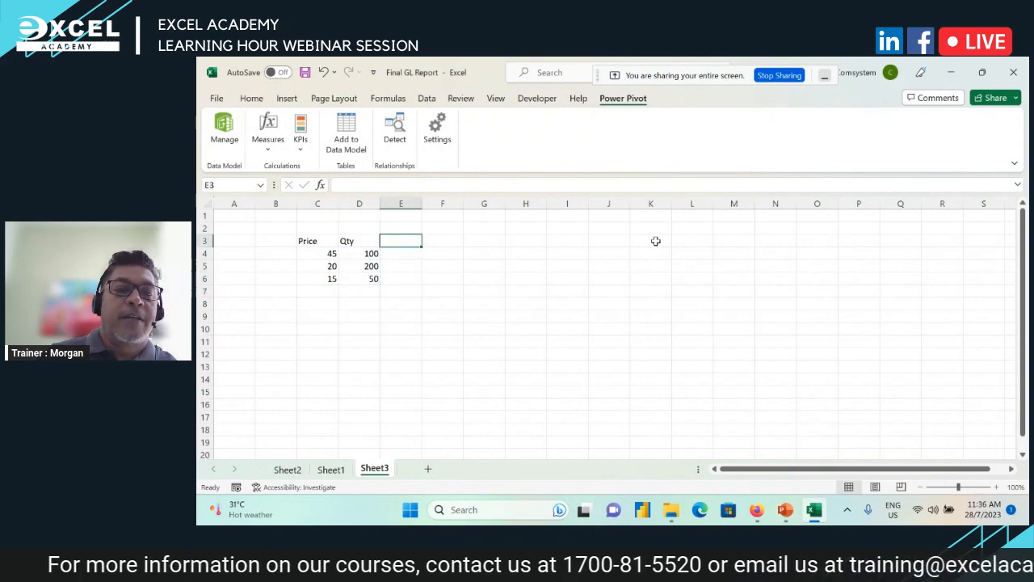
pyautogui.write('Total')
pyautogui.press('Return')
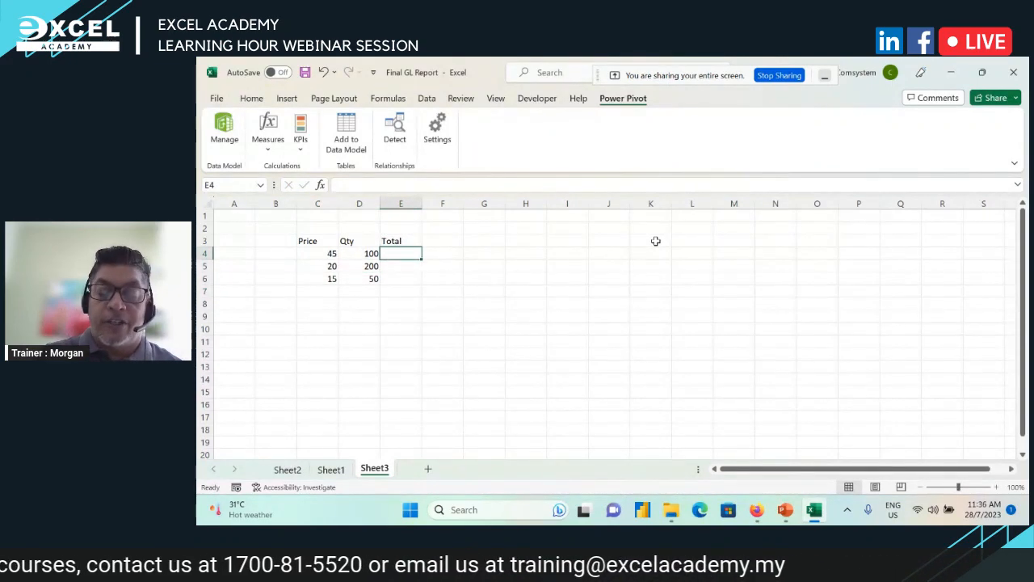
# Multiply price by quantity in E4 with =C4*D4 and fill the formula down to E6.
pyautogui.write('=')
pyautogui.press('Left')
pyautogui.press('Left')
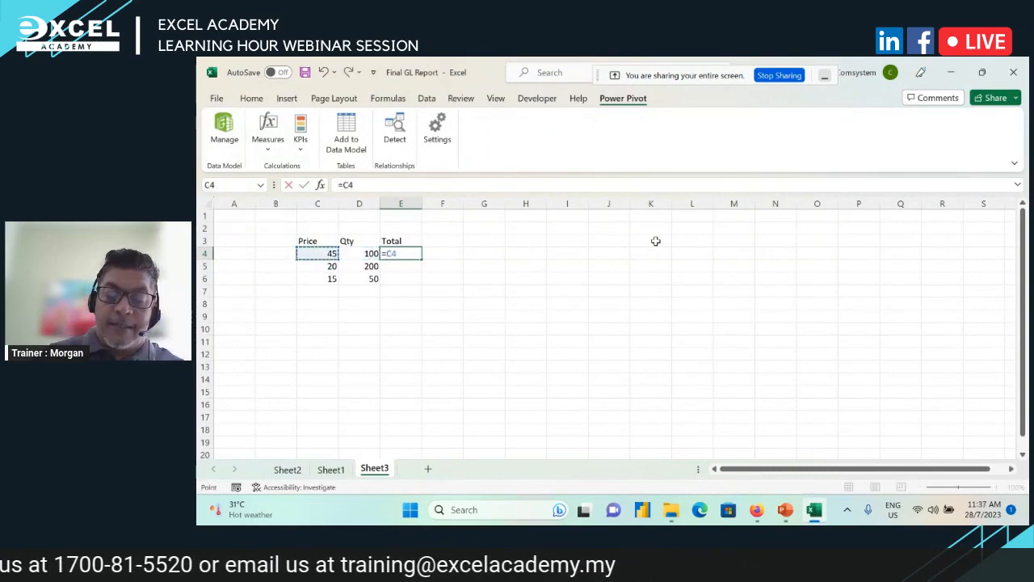
pyautogui.write('*')
pyautogui.press('Left')
pyautogui.press('Return')
pyautogui.press('Up')
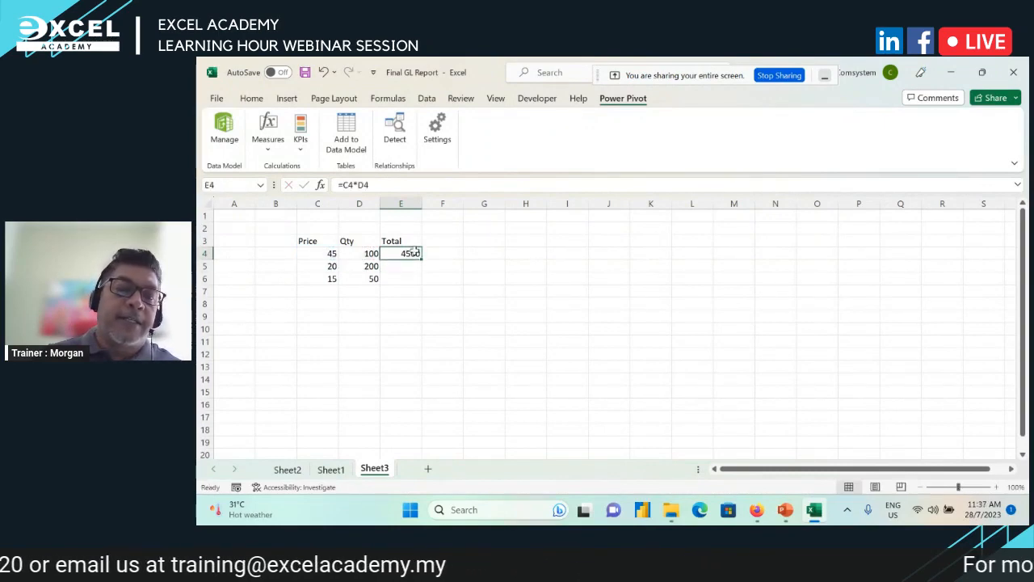
pyautogui.moveTo(421, 258); pyautogui.dragTo(423, 288)
pyautogui.click(358, 303)
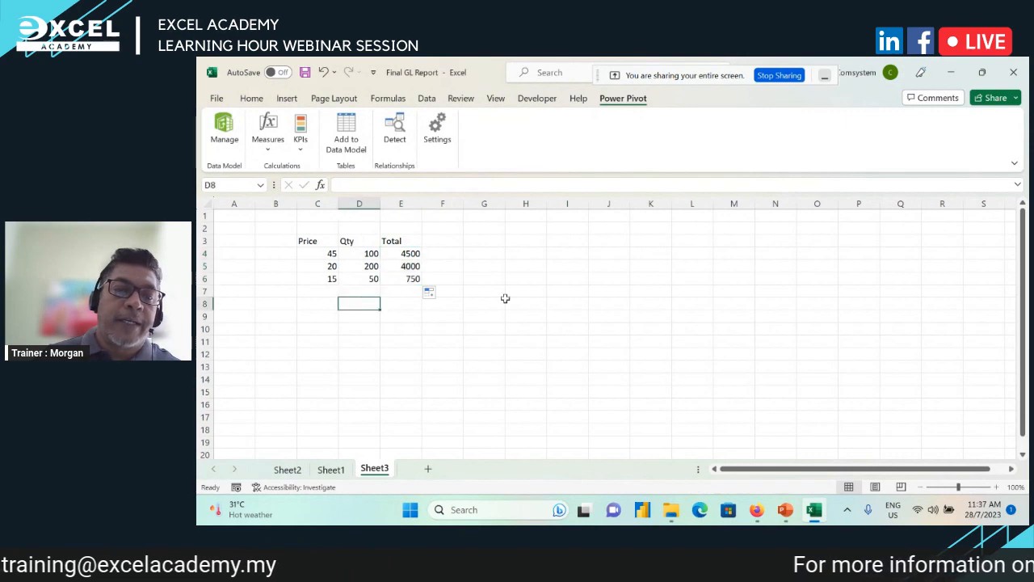
# Change the header in E3 to Amt.
pyautogui.press('Right')
pyautogui.press('Up')
pyautogui.press('Up')
pyautogui.press('Up')
pyautogui.press('Up')
pyautogui.press('Up')
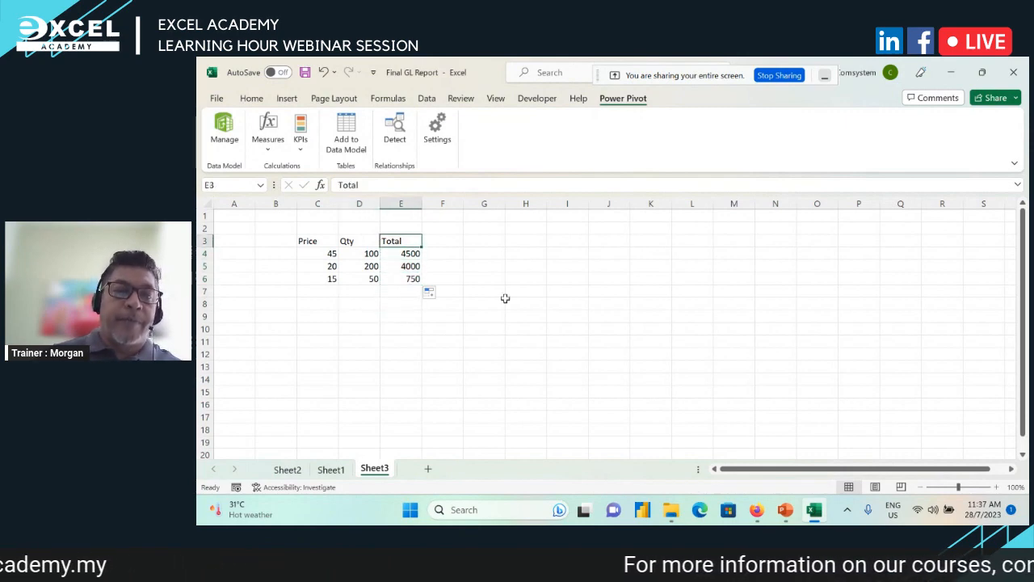
pyautogui.write('Amt')
pyautogui.press('Return')
# Label D8 as Total and add up the amounts in E8 with AutoSum.
pyautogui.press('Down')
pyautogui.press('Down')
pyautogui.press('Down')
pyautogui.press('Down')
pyautogui.press('Left')
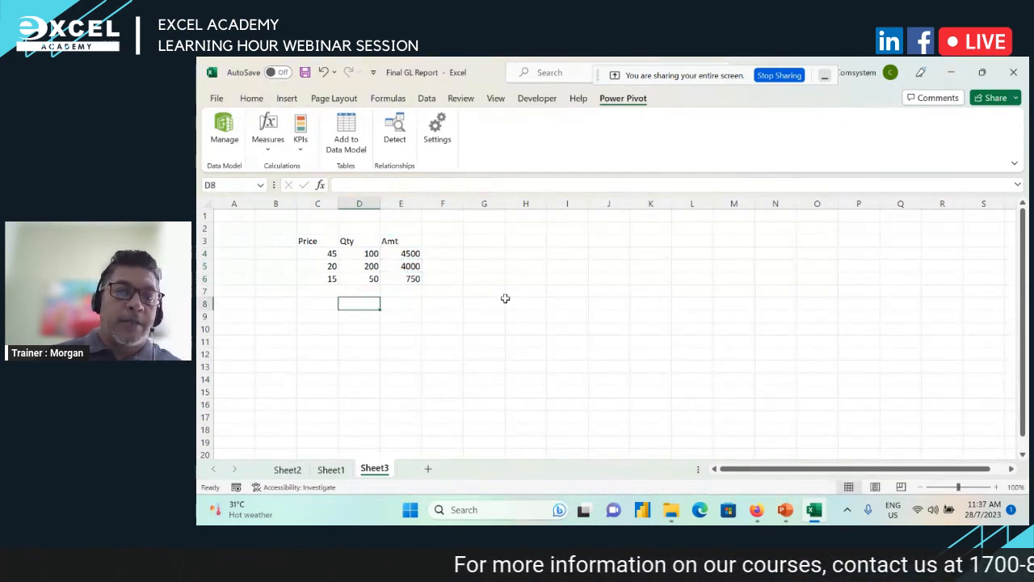
pyautogui.write('Total')
pyautogui.press('Return')
pyautogui.press('Up')
pyautogui.press('Right')
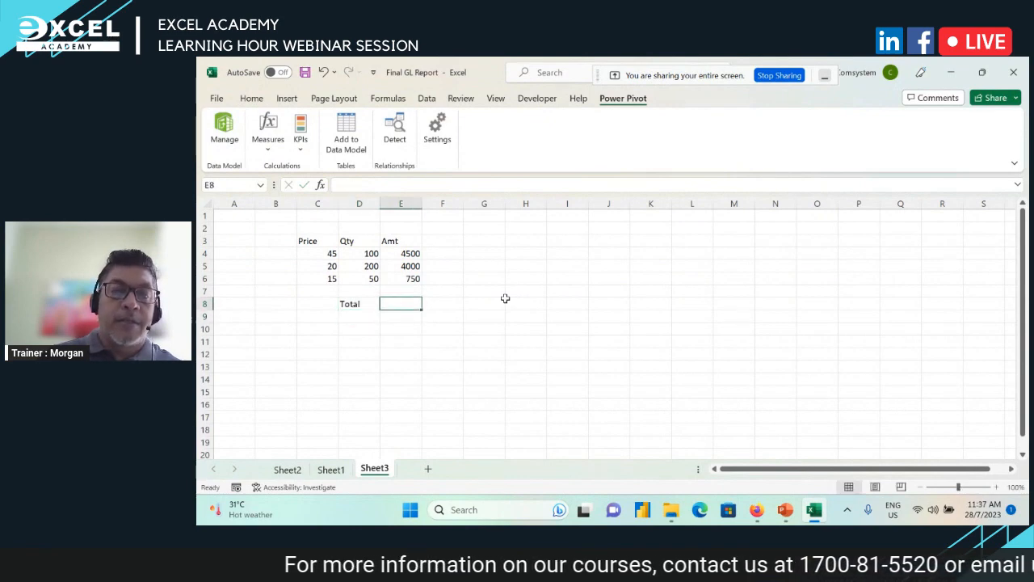
pyautogui.hotkey('alt', '=')
pyautogui.press('Return')
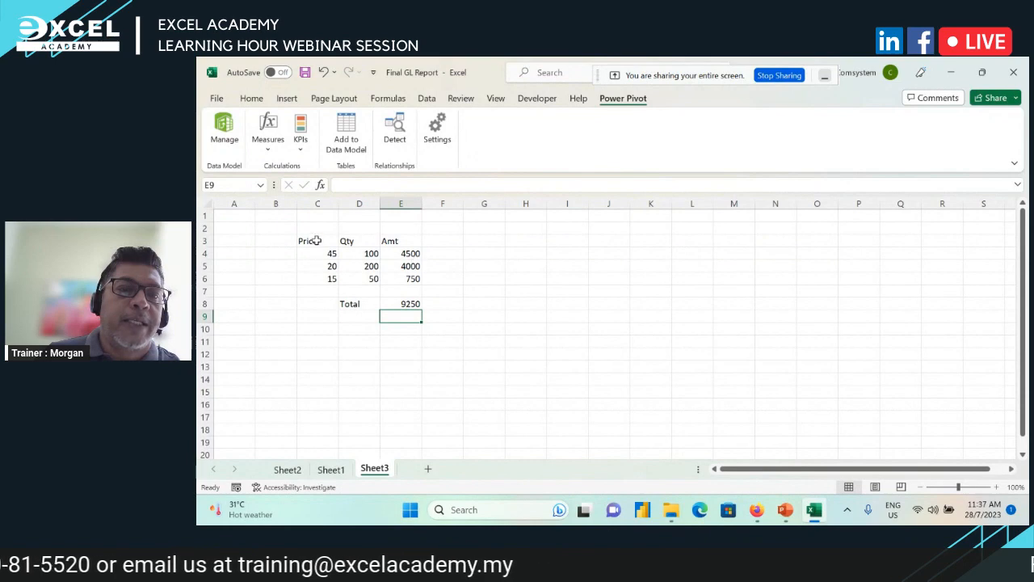
# Point out the Price and Qty columns and sum the prices in C10 with =SUM(C4:C6).
pyautogui.moveTo(312, 241); pyautogui.dragTo(314, 277)
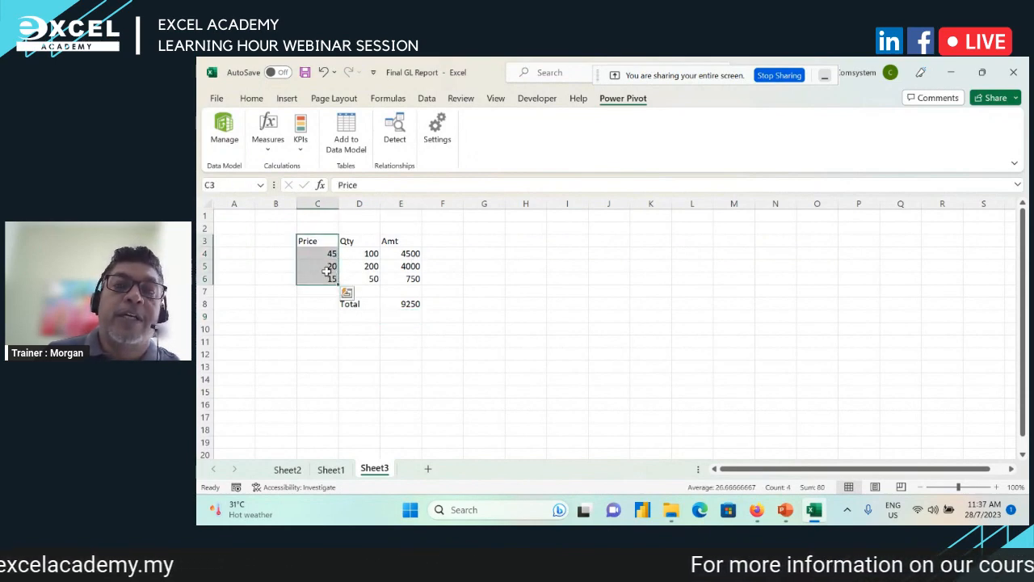
pyautogui.moveTo(358, 244); pyautogui.dragTo(363, 278)
pyautogui.click(322, 330)
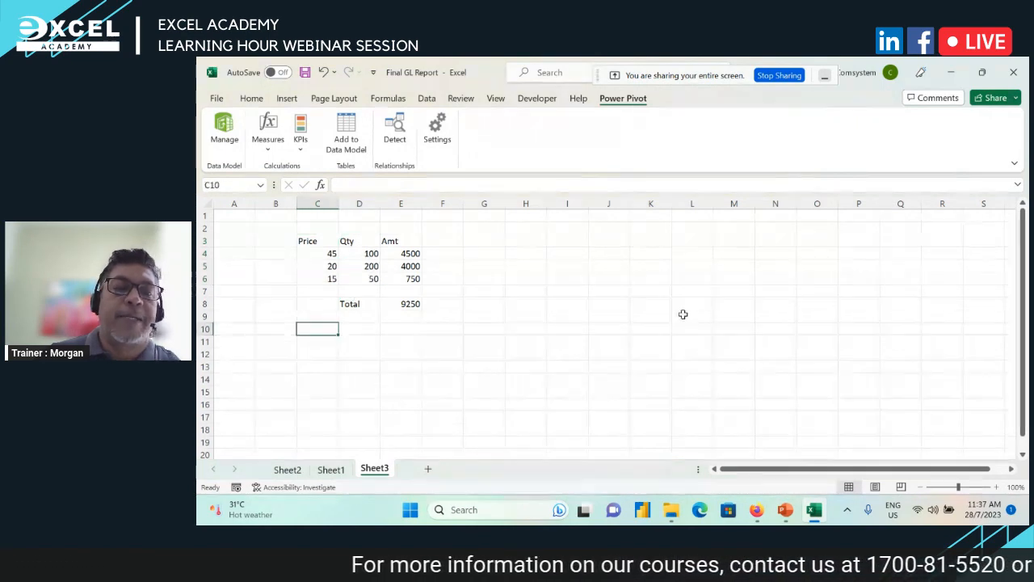
pyautogui.write('=sum(')
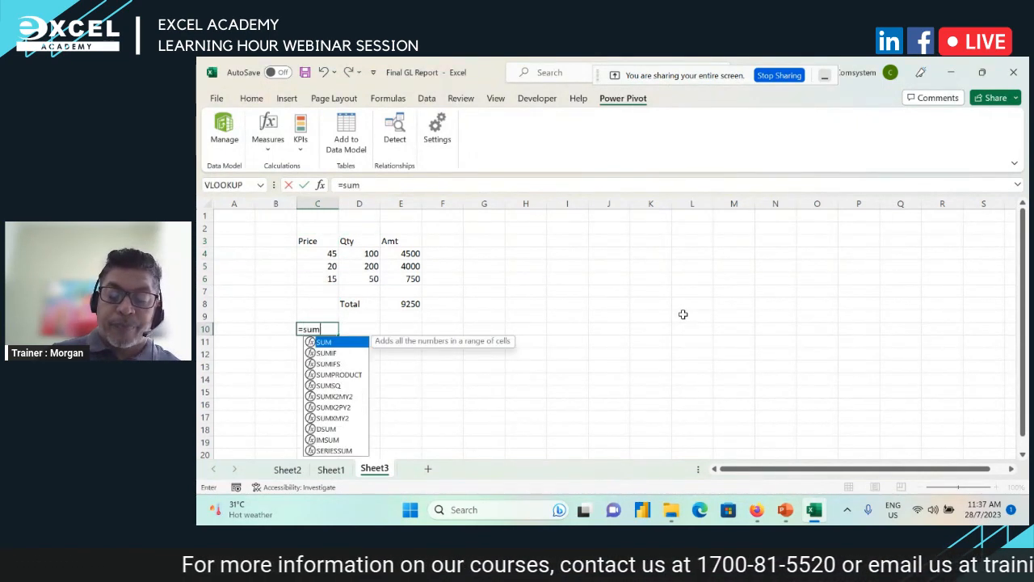
pyautogui.press('Up')
pyautogui.press('Up')
pyautogui.press('Up')
pyautogui.press('Up')
pyautogui.hotkey('shift', 'Up')
pyautogui.hotkey('shift', 'Up')
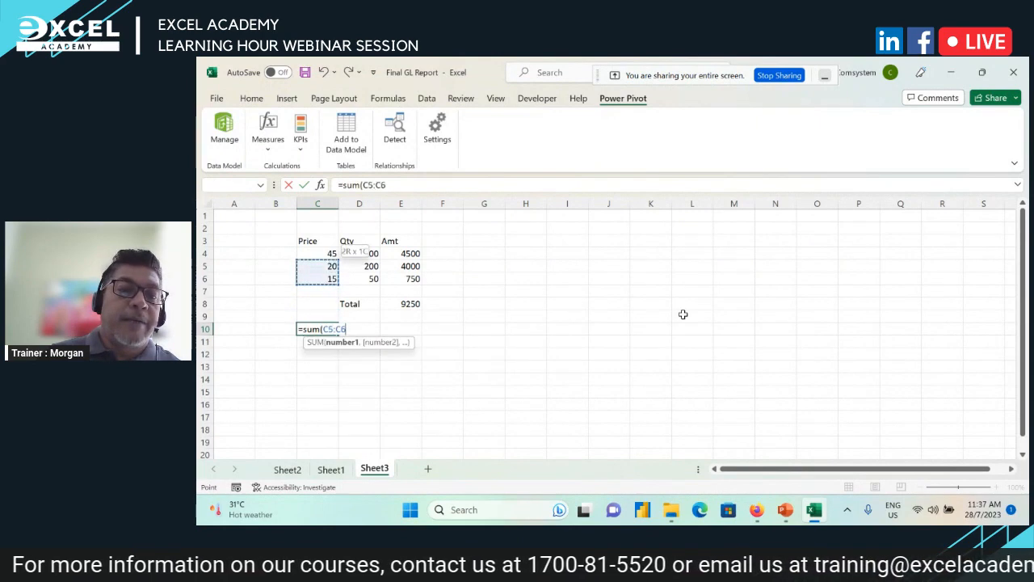
pyautogui.write(')')
pyautogui.press('Tab')
# Sum the quantities in D10 with =SUM(D4:D6).
pyautogui.write('=')
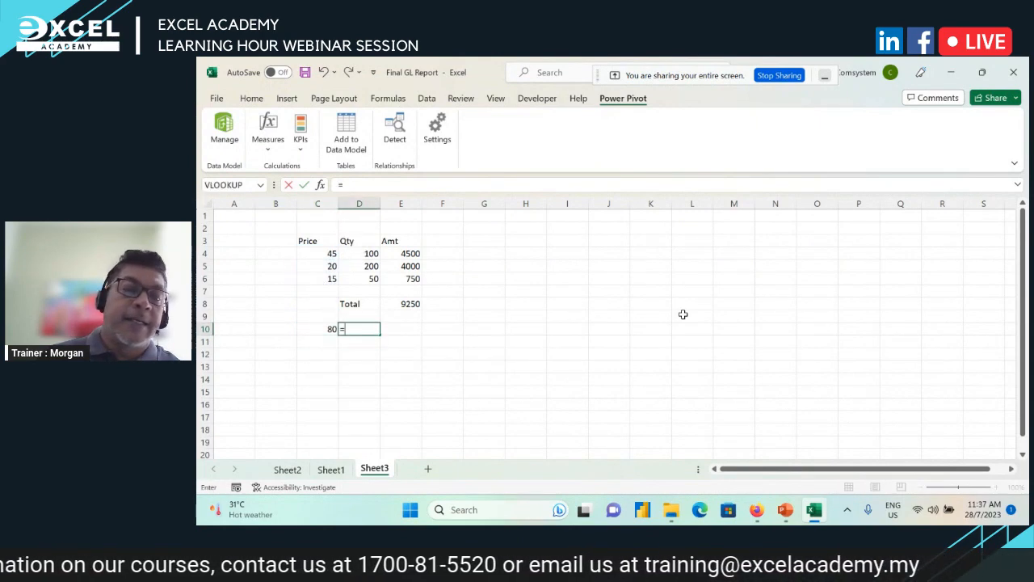
pyautogui.write('sum(')
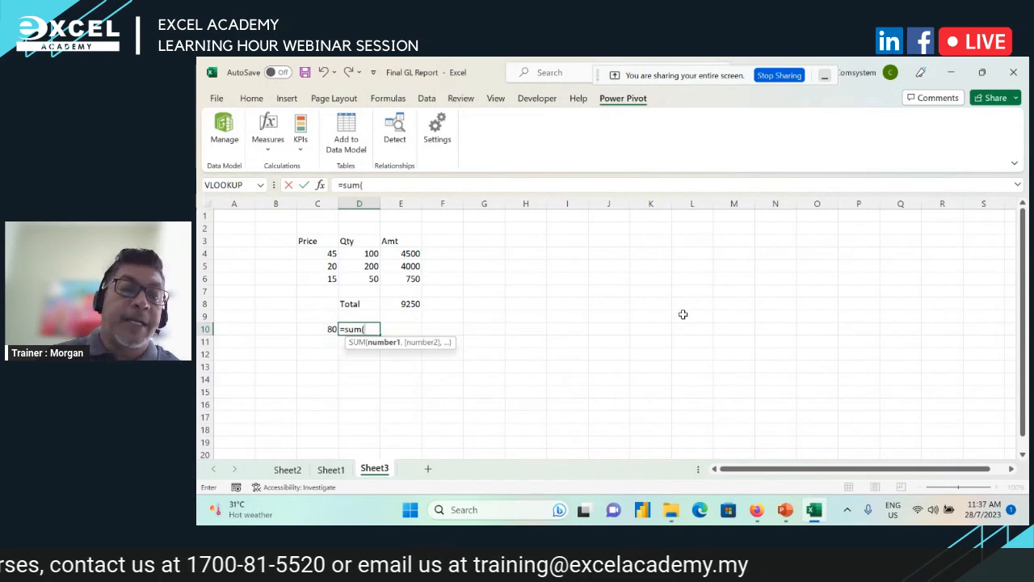
pyautogui.press('Up')
pyautogui.press('Up')
pyautogui.press('Up')
pyautogui.press('Up')
pyautogui.hotkey('shift', 'Up')
pyautogui.hotkey('shift', 'Up')
pyautogui.write(')')
pyautogui.press('Tab')
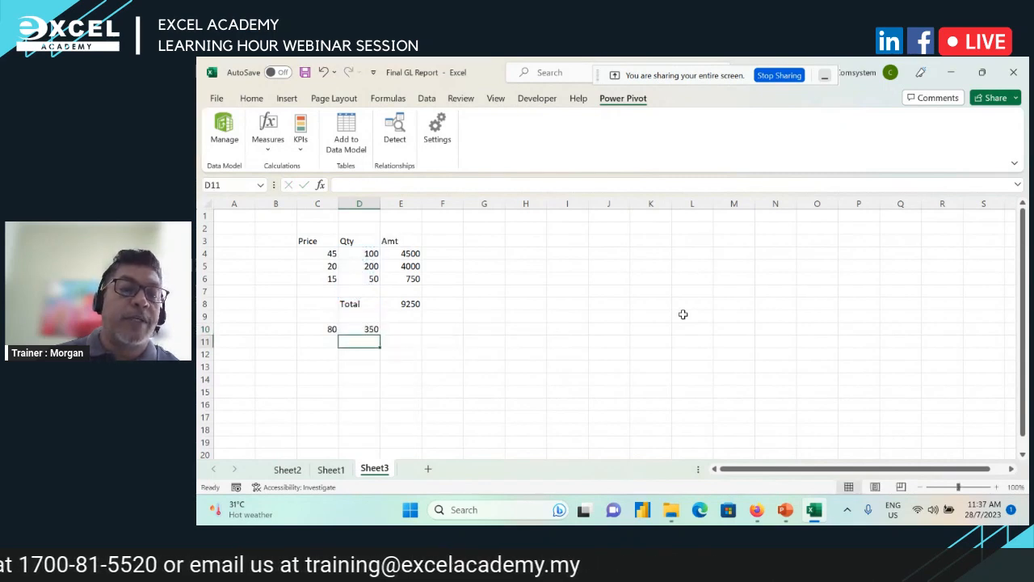
# Multiply the summed price by the summed quantity in E10 with =C10*D10.
pyautogui.write('=')
pyautogui.press('Left')
pyautogui.press('Left')
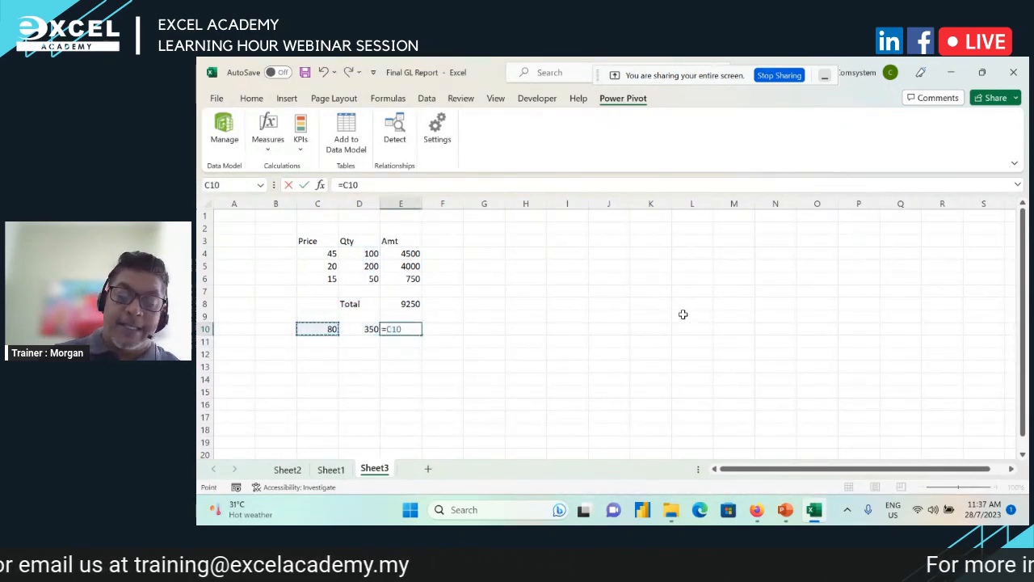
pyautogui.write('*')
pyautogui.press('Left')
pyautogui.press('Return')
pyautogui.press('Up')
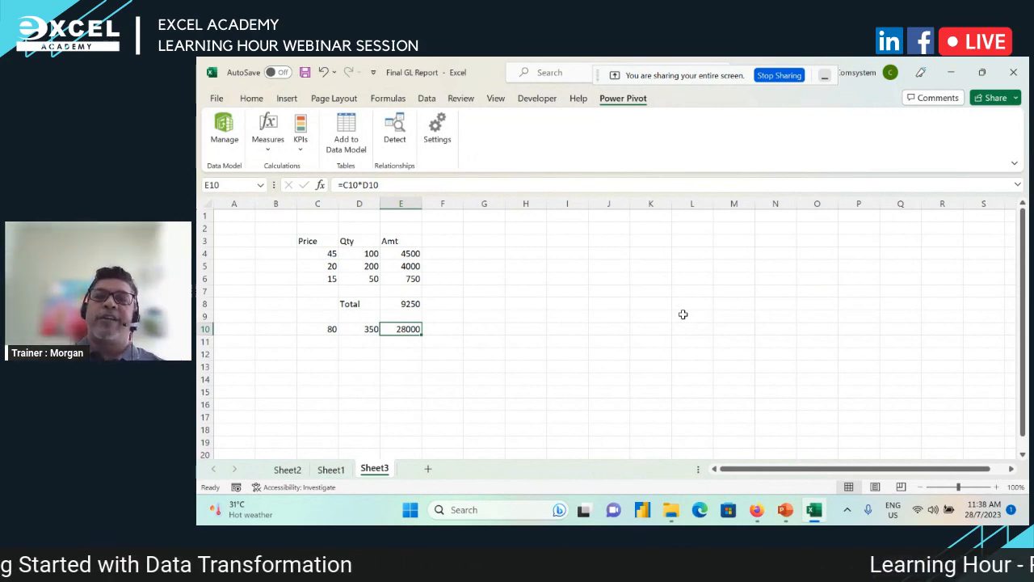
# Show the Data commands in the workbook and preview the open Firefox windows.
pyautogui.click(427, 99)
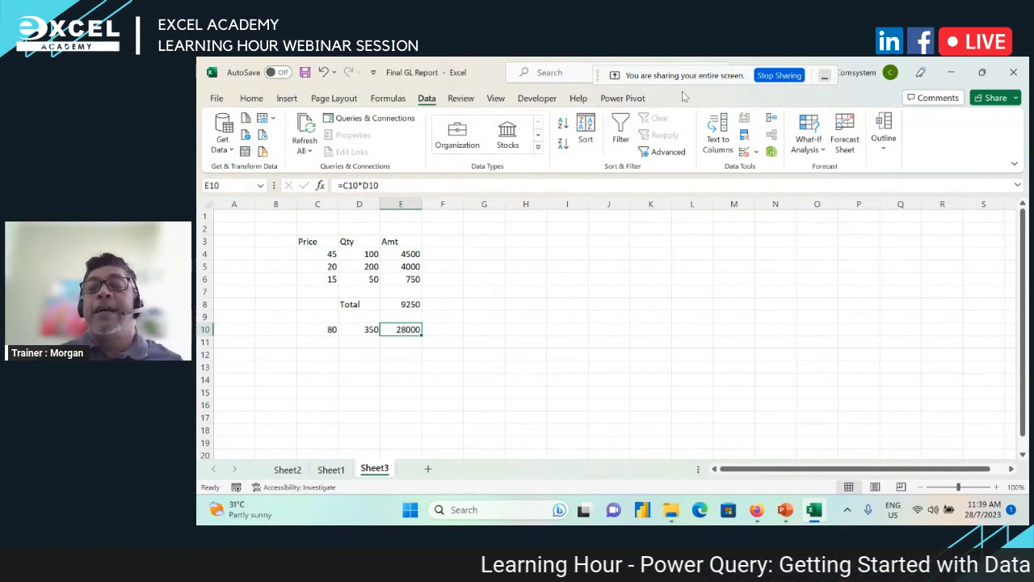
pyautogui.moveTo(756, 509)
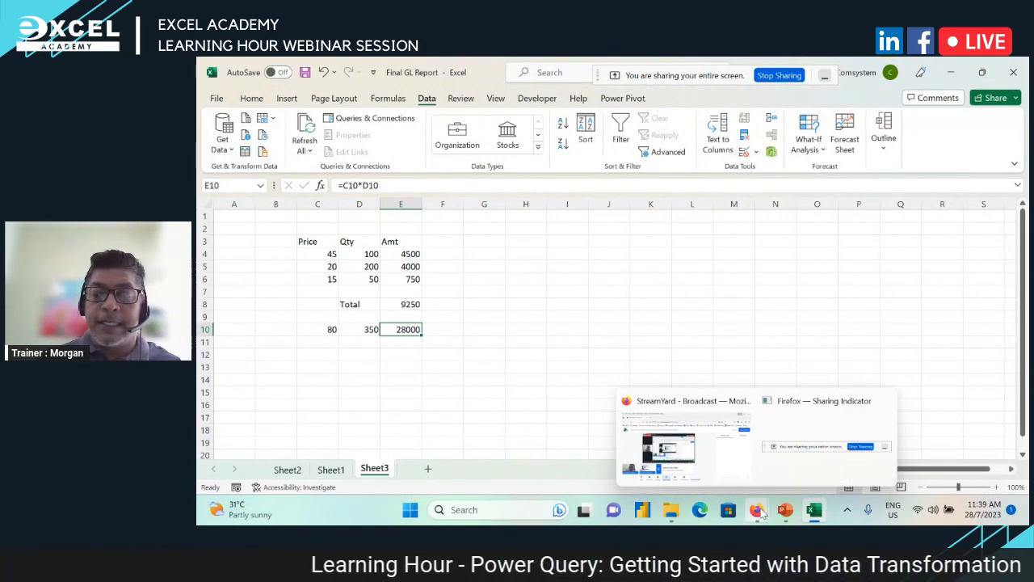